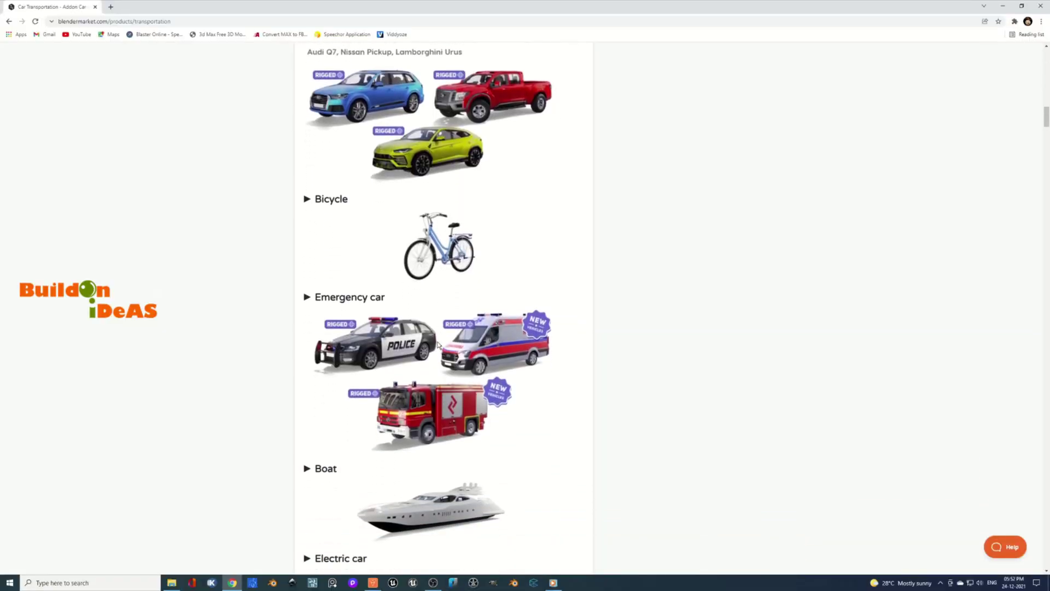
Look through the vehicle categories shown on the Car Transportation add-on's product page.
scroll(437, 344, "down", 3)
scroll(438, 344, "down", 11)
scroll(437, 348, "down", 10)
scroll(437, 354, "down", 9)
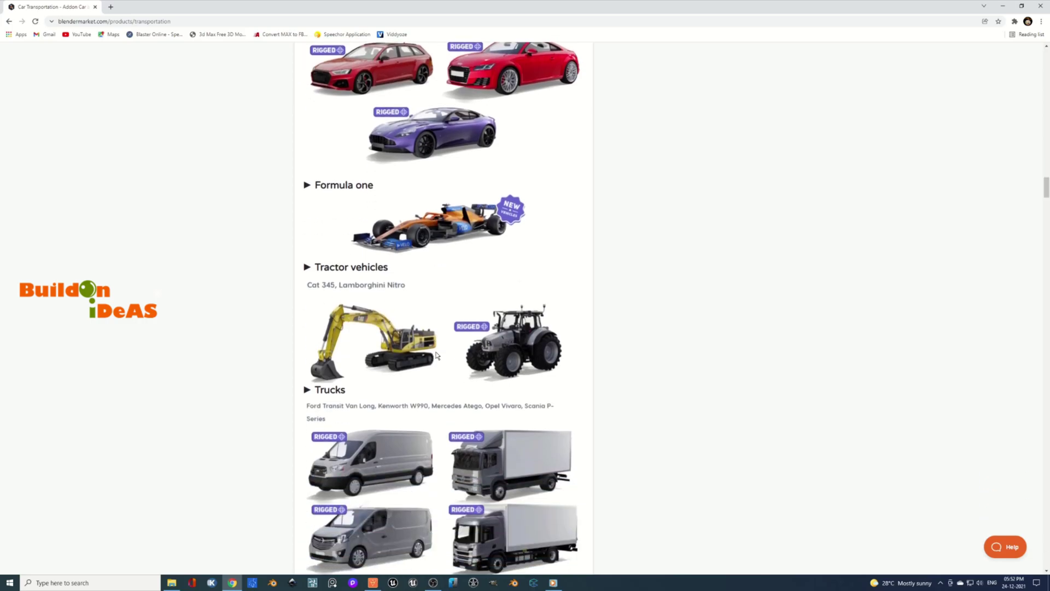
scroll(437, 356, "down", 8)
scroll(437, 355, "down", 2)
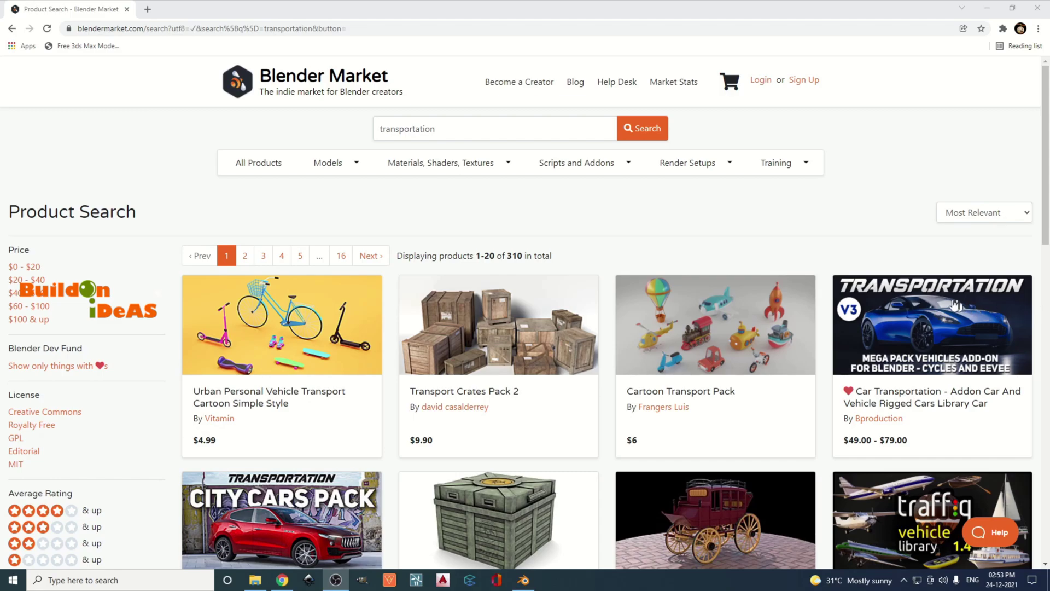
Open the Car Transportation add-on's product page from the search results and download Tranportation_Pro_v3.zip from the completed order.
left_click(938, 323)
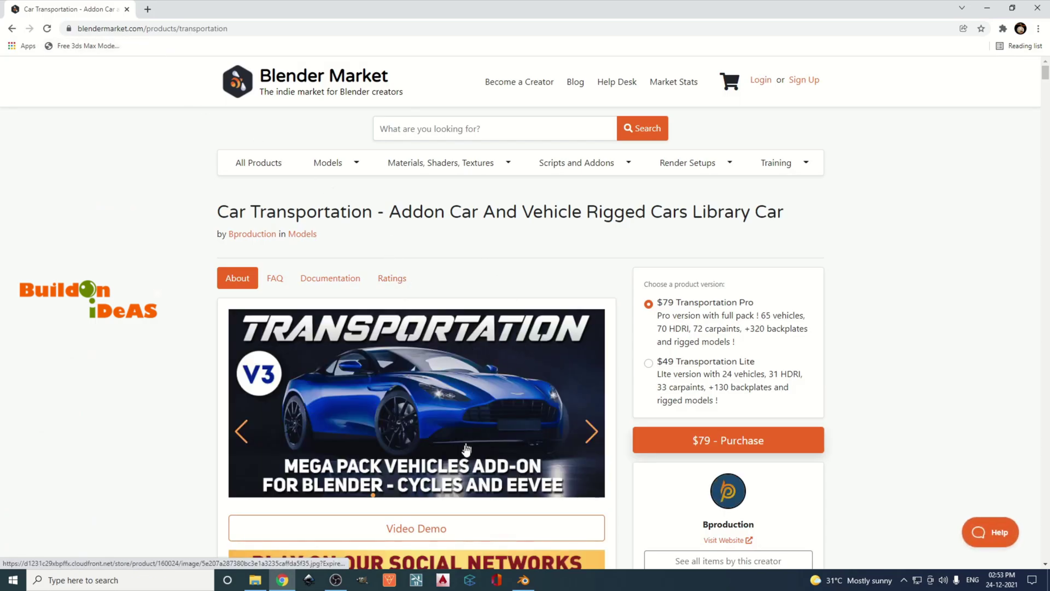
scroll(380, 292, "down", 2)
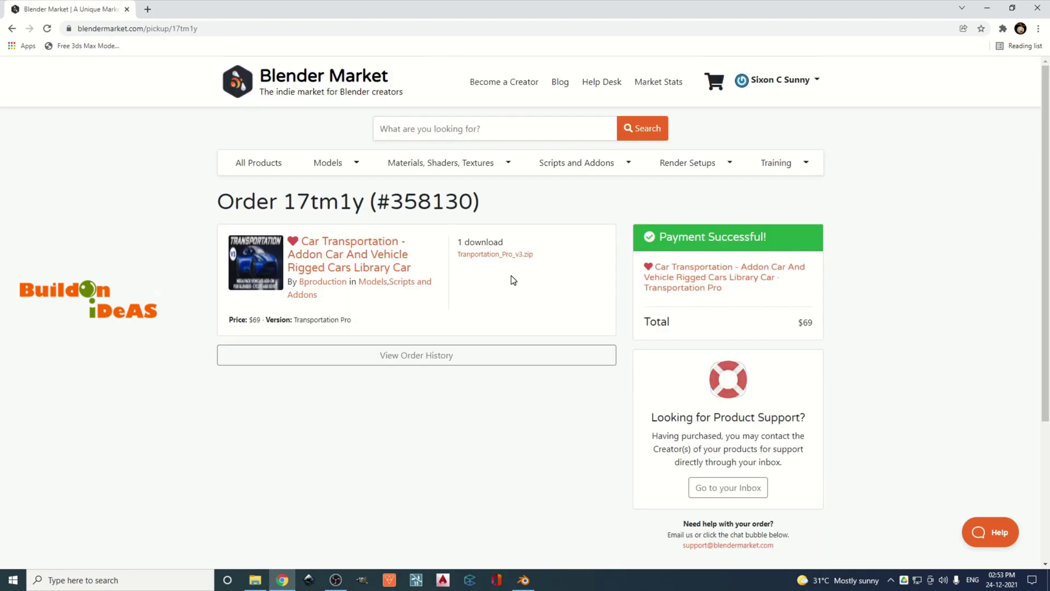
left_click(486, 257)
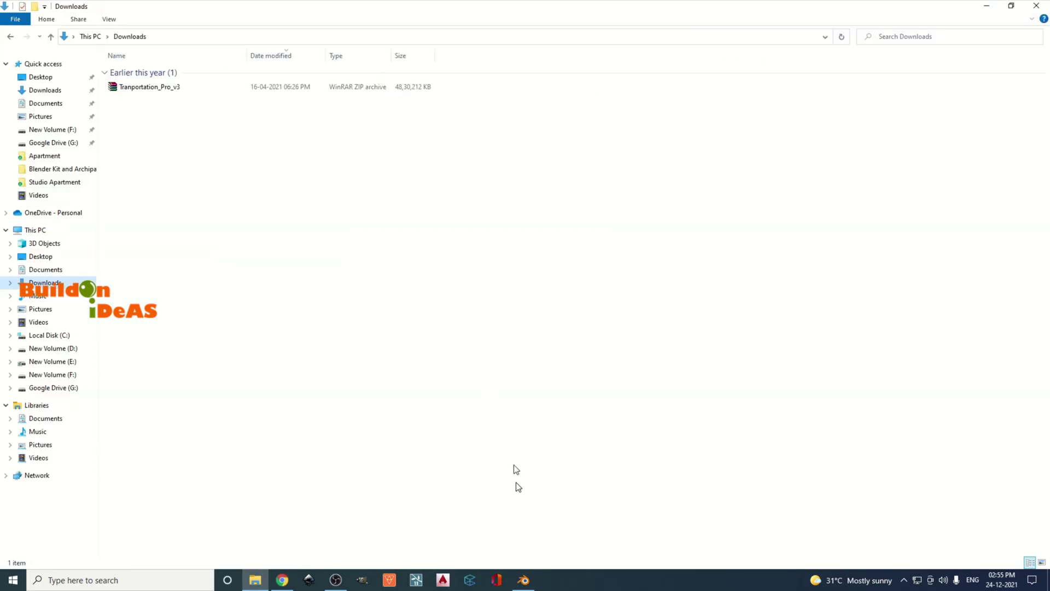
Switch to Blender and install the add-on from Tranportation_Pro_v3.zip in the Downloads folder.
left_click(524, 578)
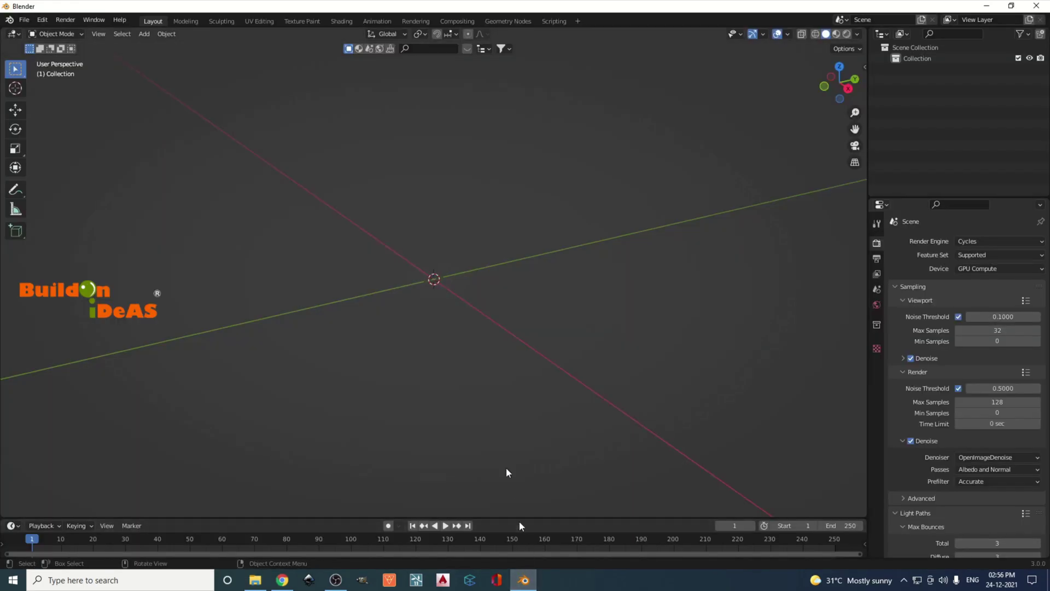
left_click(44, 19)
left_click(72, 174)
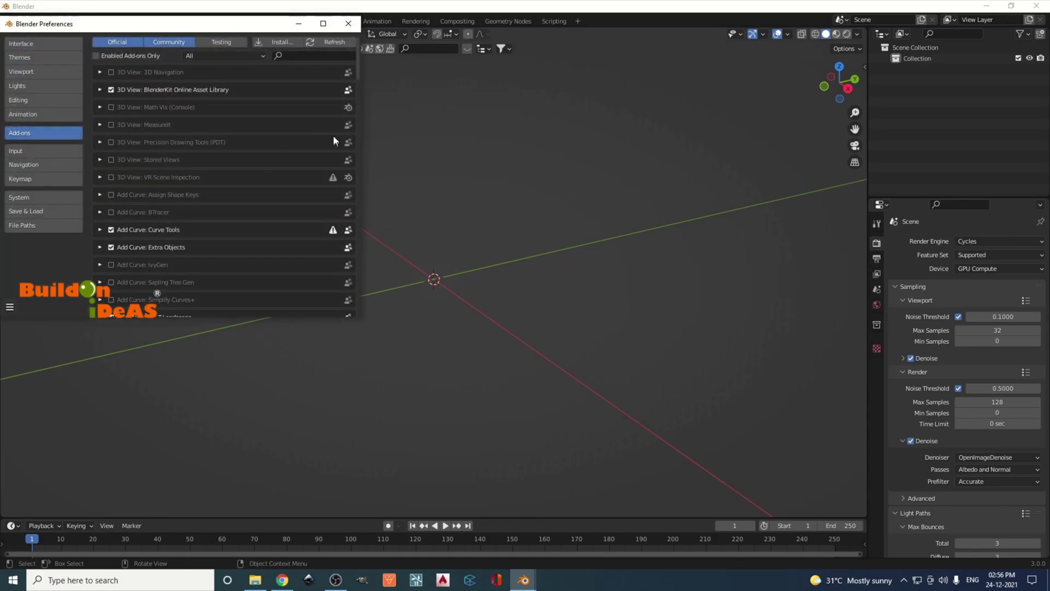
left_click(278, 42)
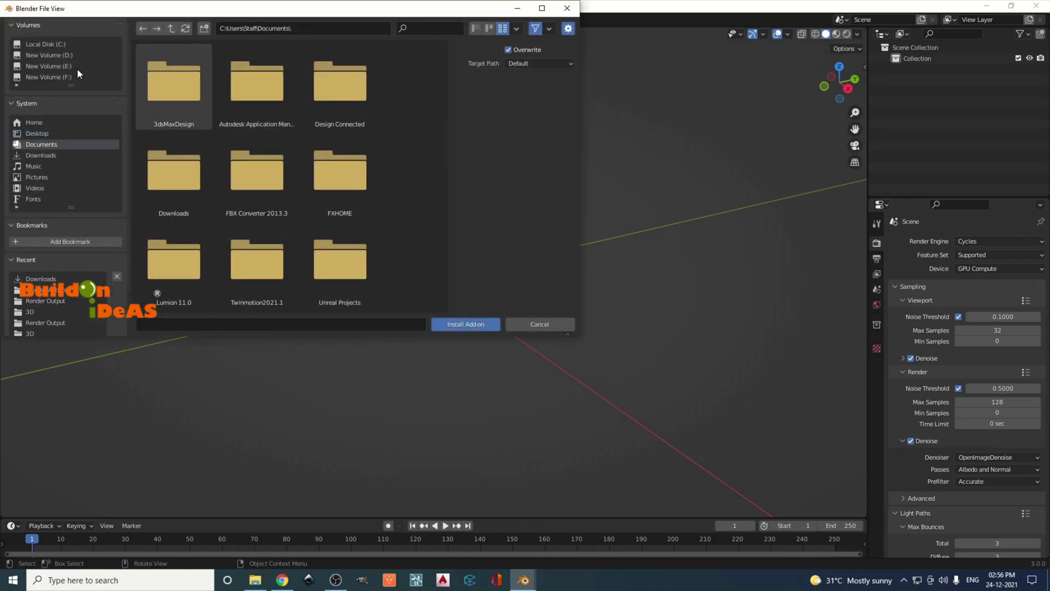
left_click(44, 155)
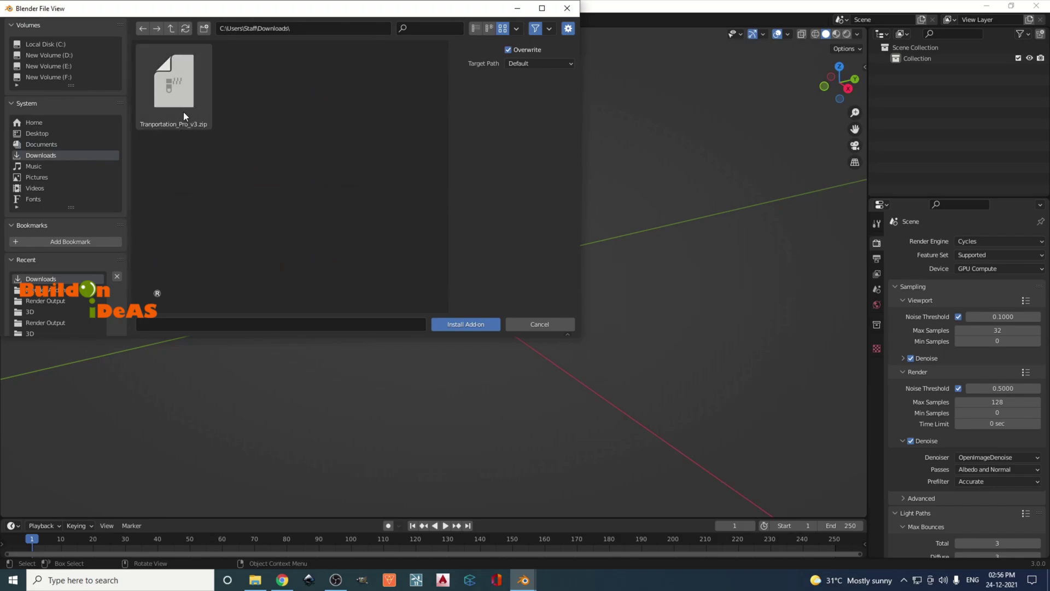
left_click_drag(230, 12, 359, 79)
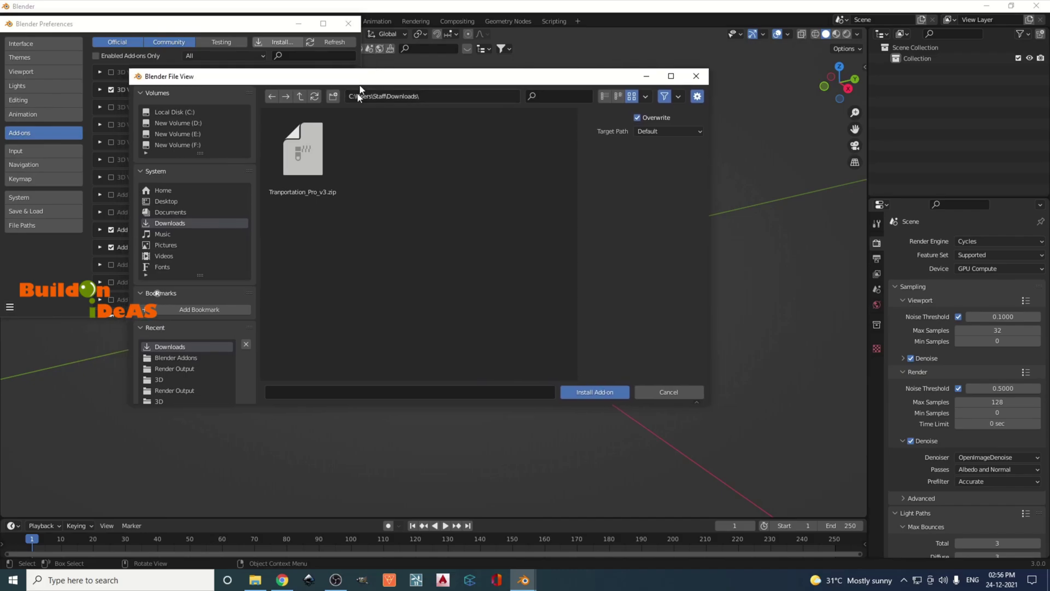
left_click(308, 158)
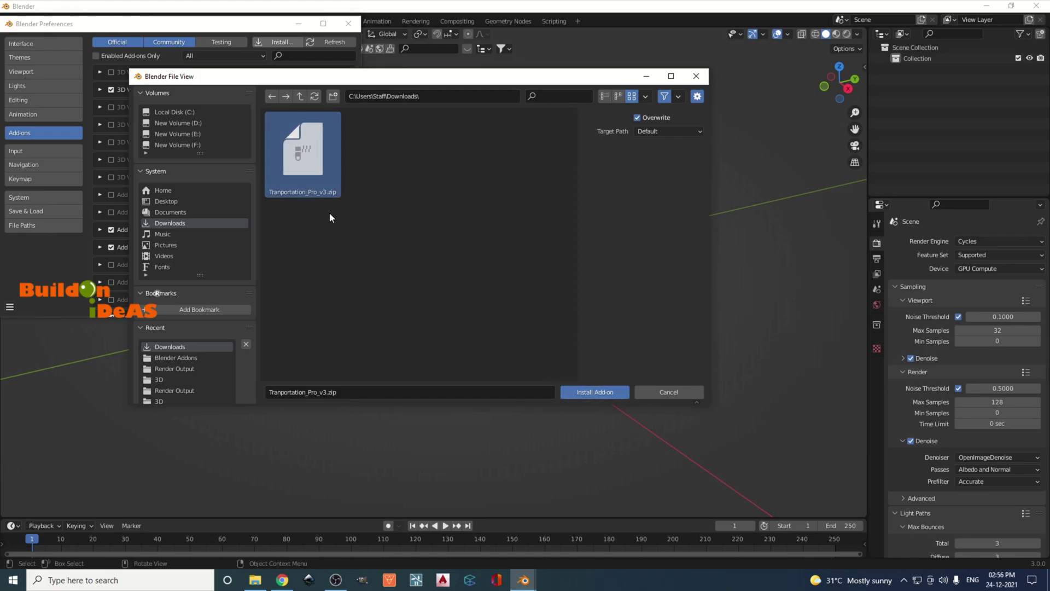
left_click(584, 395)
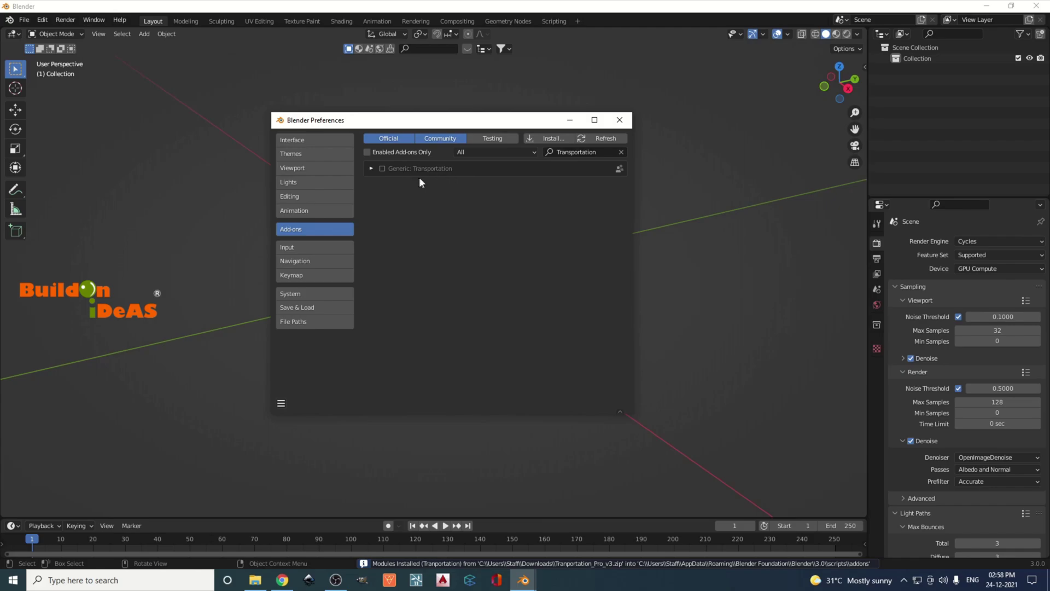
Enable the Generic: Transportation add-on, save the preferences and close them.
left_click(382, 169)
left_click(282, 403)
left_click(304, 374)
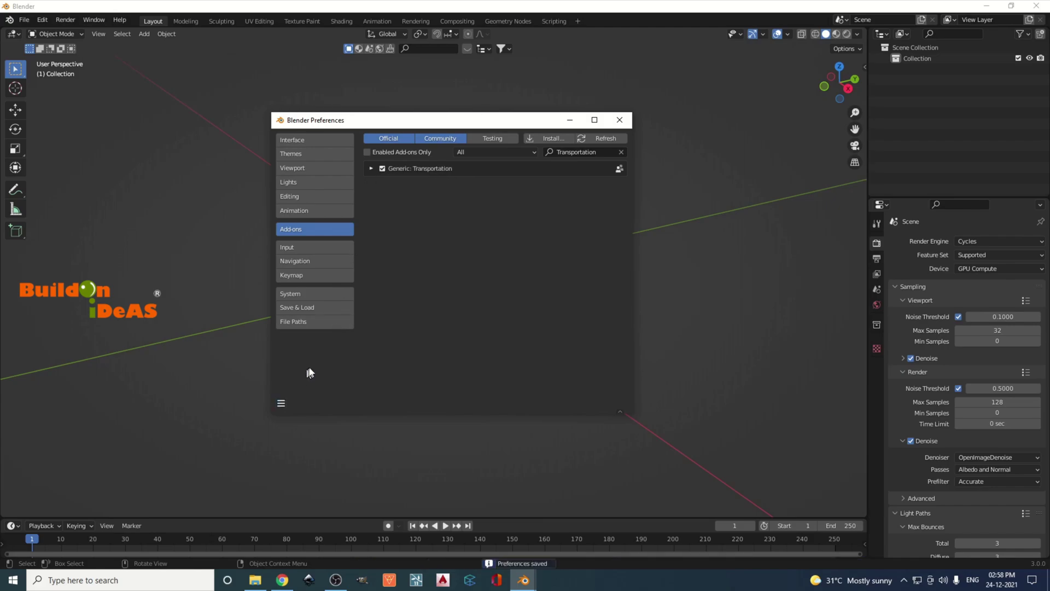
left_click(615, 124)
Display the Transportation add-on's controls in the 3D viewport and pick the Audi Q7 from the 4x4 models.
key("n")
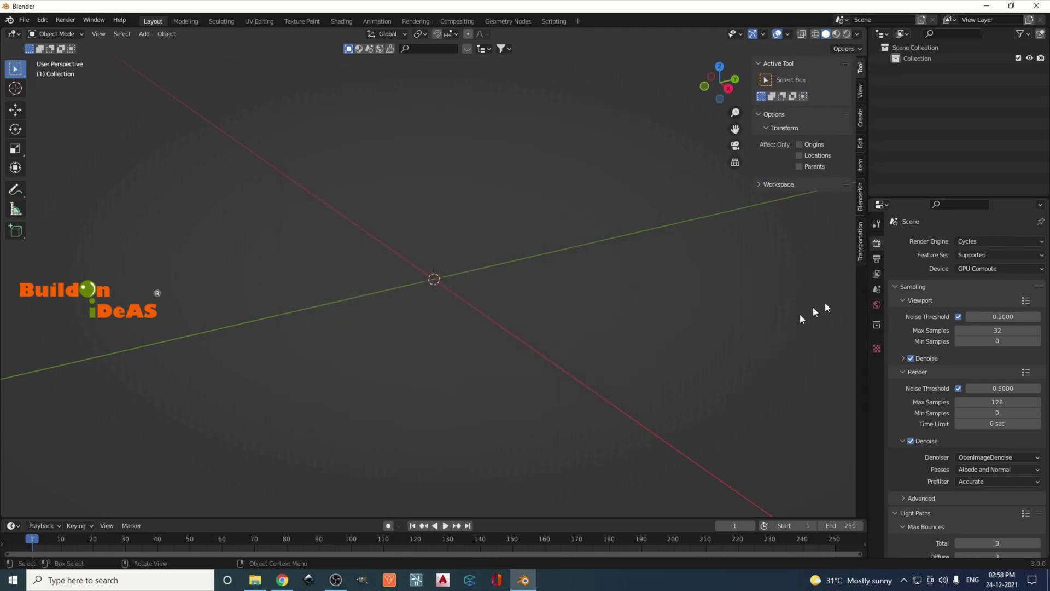
left_click(861, 241)
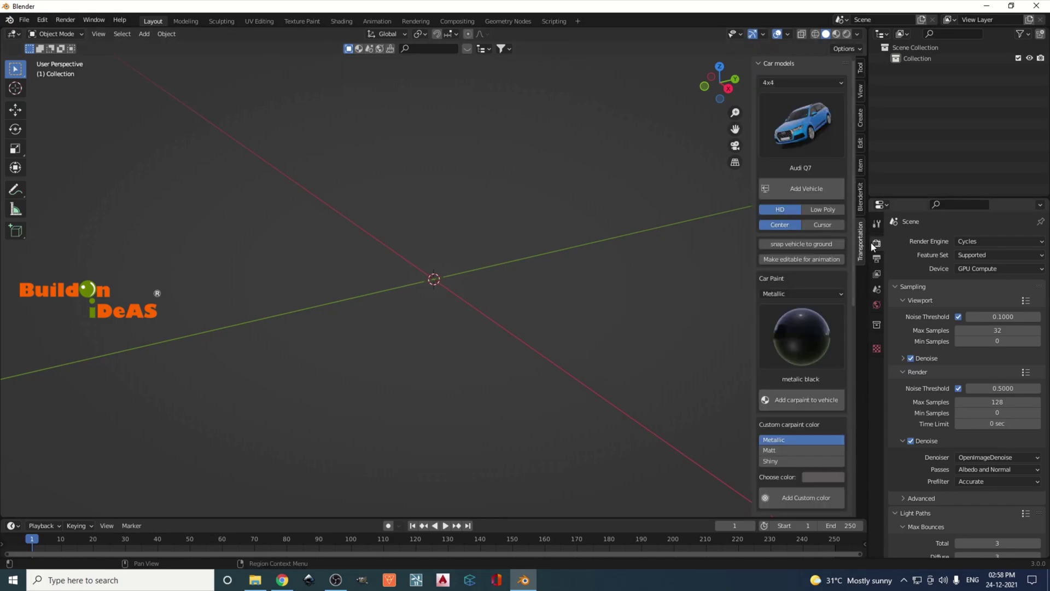
left_click(809, 105)
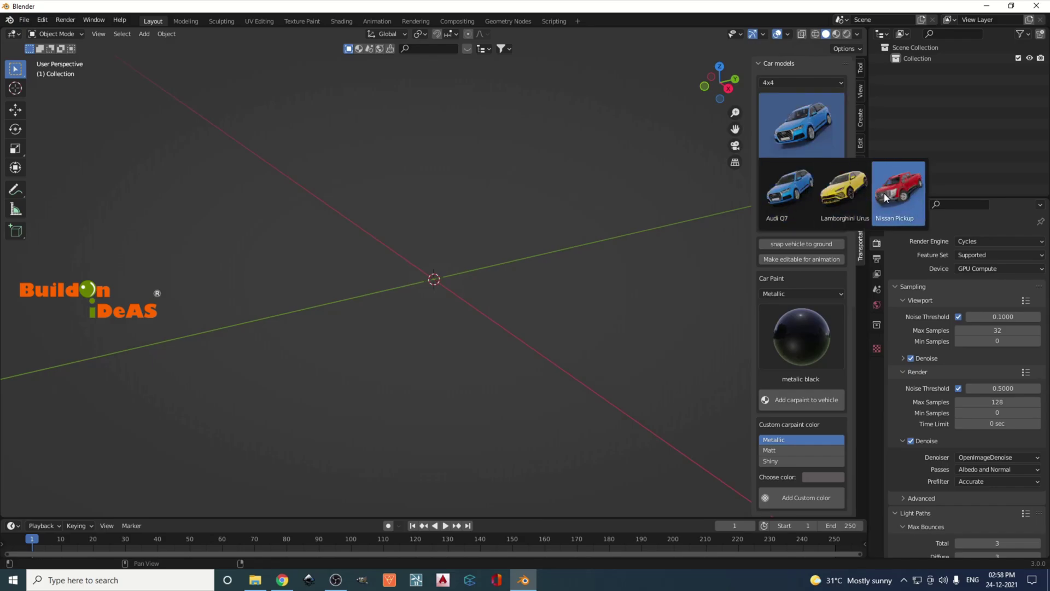
left_click(791, 189)
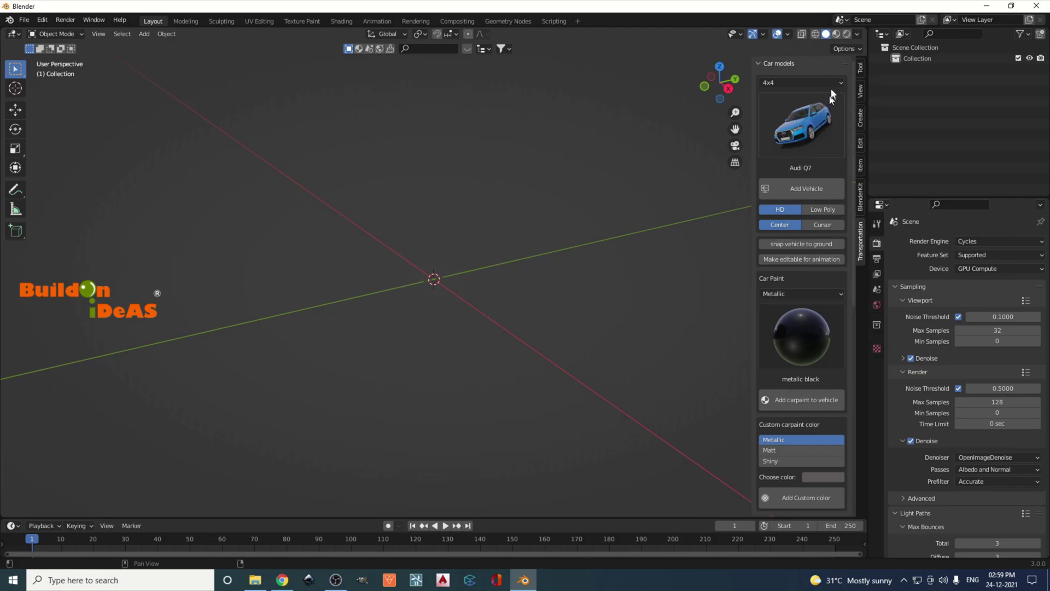
Browse the add-on's vehicle models in the Bicycle, Boat, Electric, Urban and Sport categories.
left_click(811, 82)
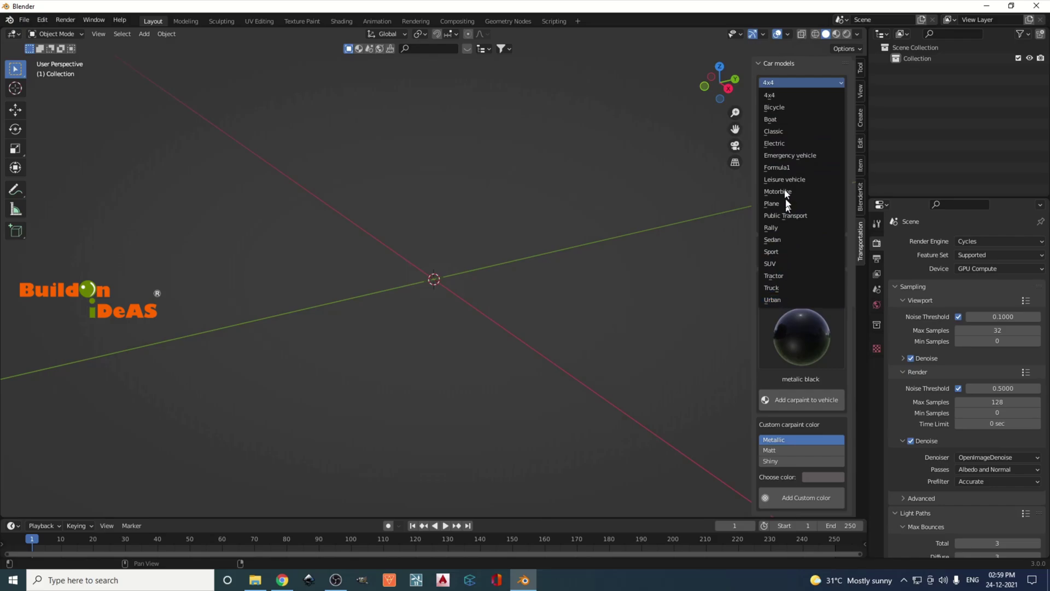
left_click(787, 107)
left_click(790, 83)
left_click(786, 118)
left_click(790, 82)
left_click(780, 150)
left_click(797, 120)
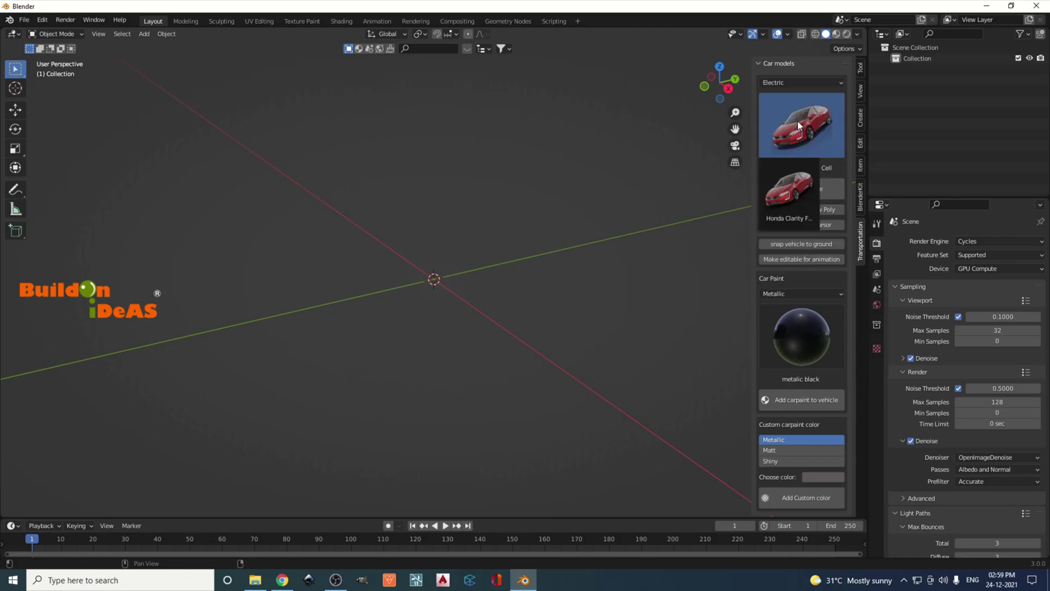
left_click(794, 83)
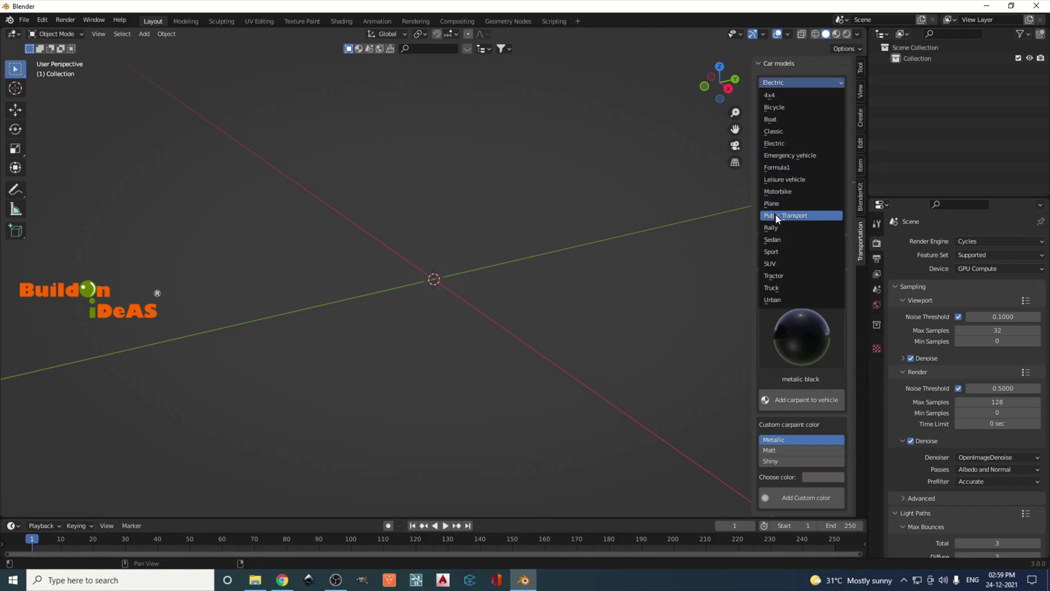
left_click(780, 300)
left_click(789, 147)
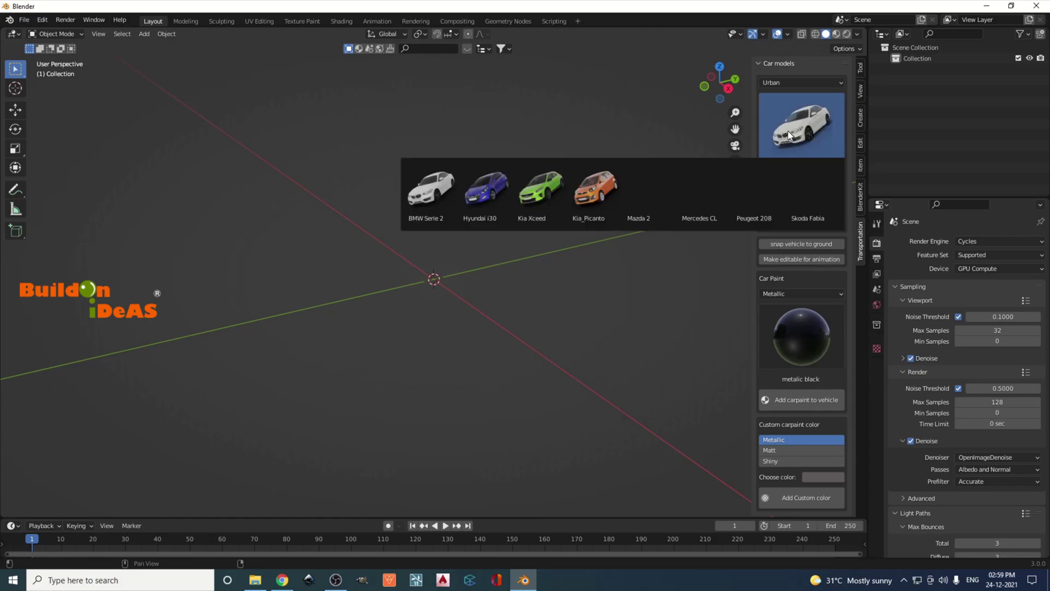
left_click(801, 81)
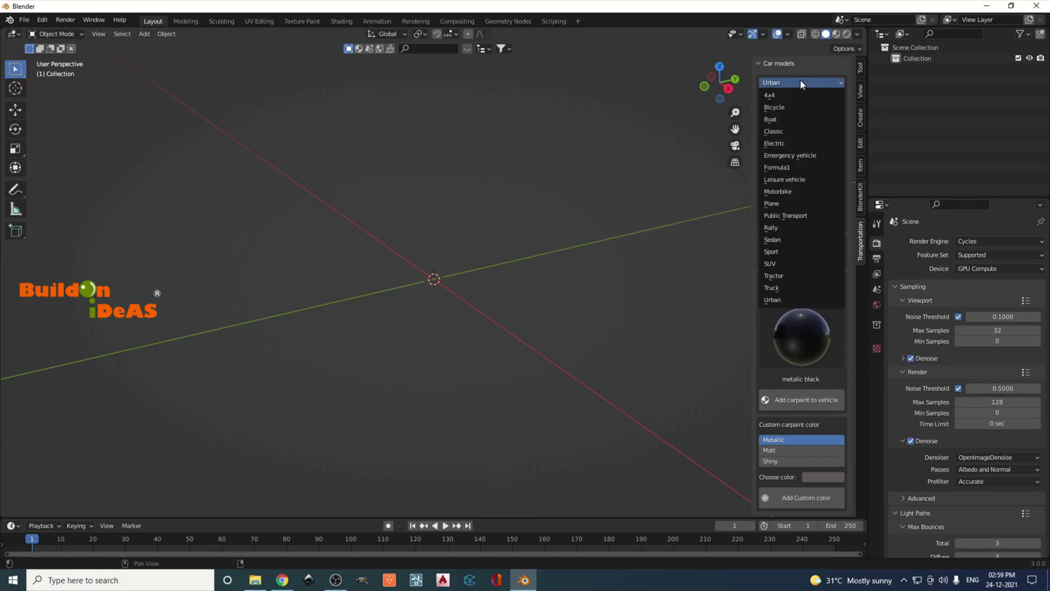
left_click(784, 252)
left_click(786, 129)
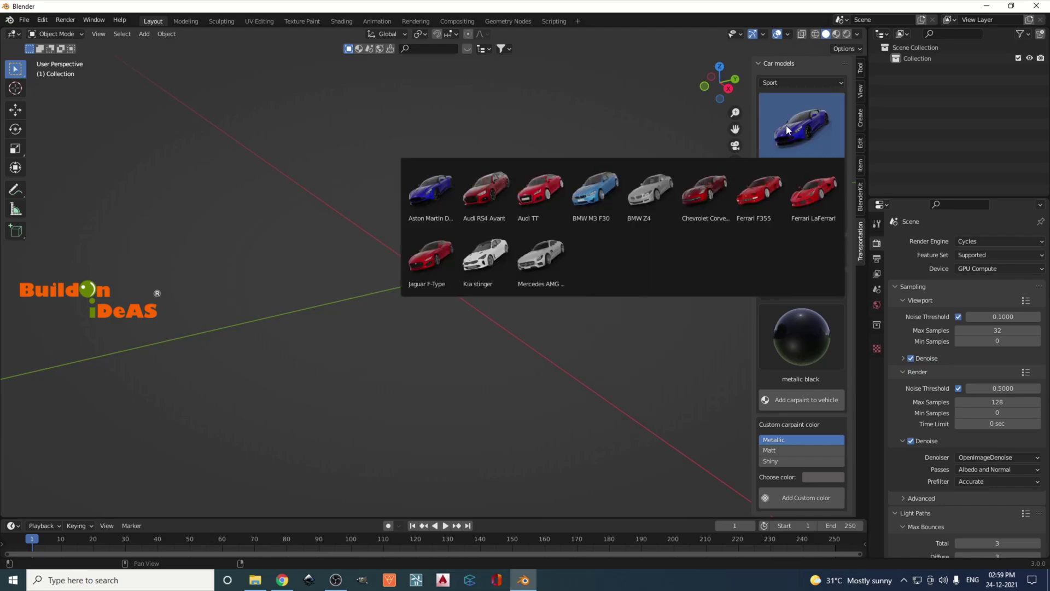
Add the HD Jeep Compass from the SUV category at the centre of the scene.
left_click(799, 80)
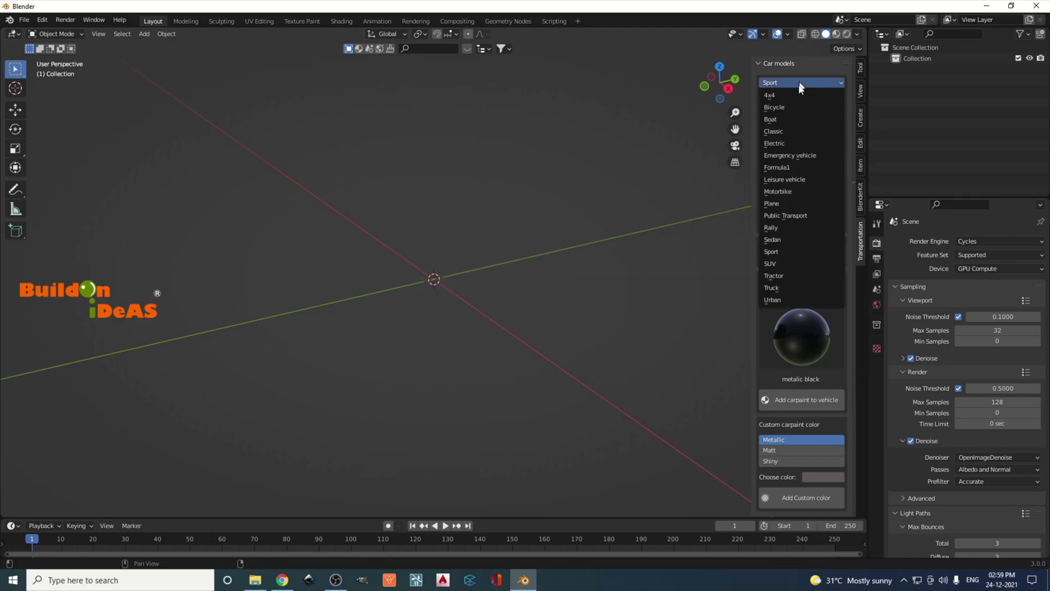
left_click(773, 260)
left_click(796, 126)
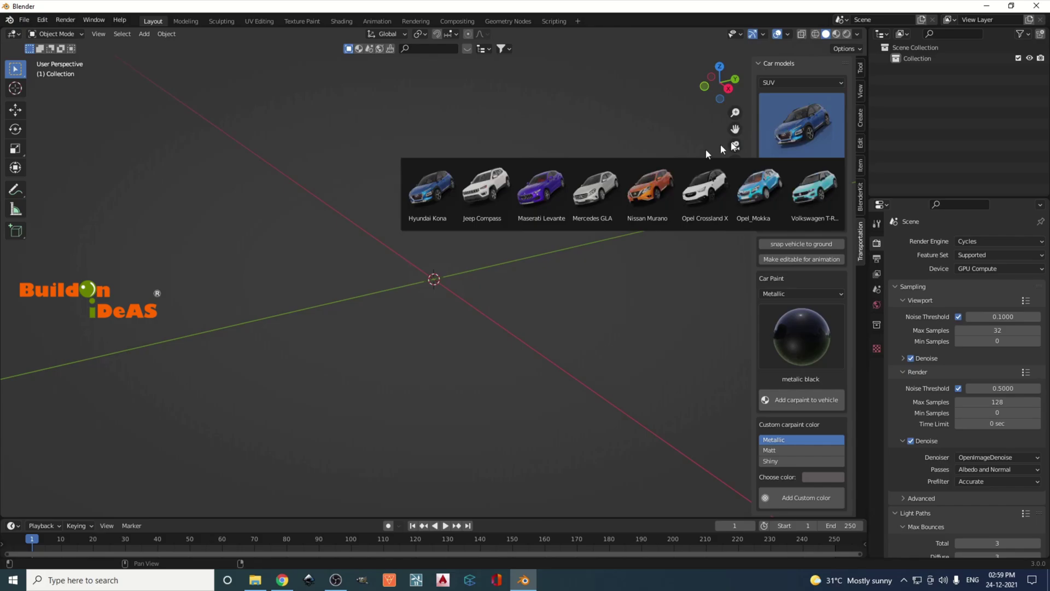
left_click(478, 192)
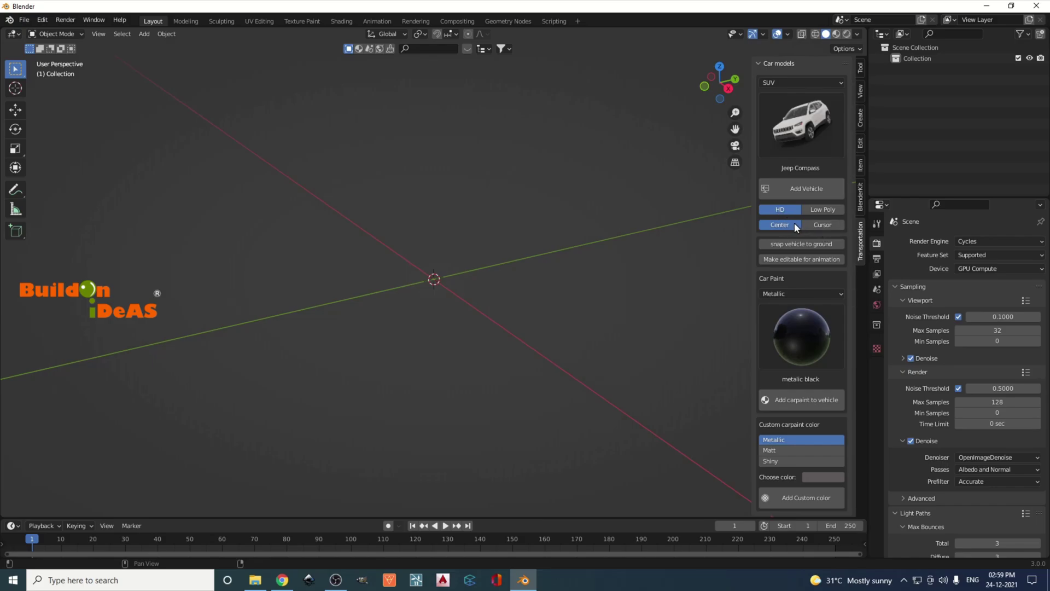
left_click(805, 189)
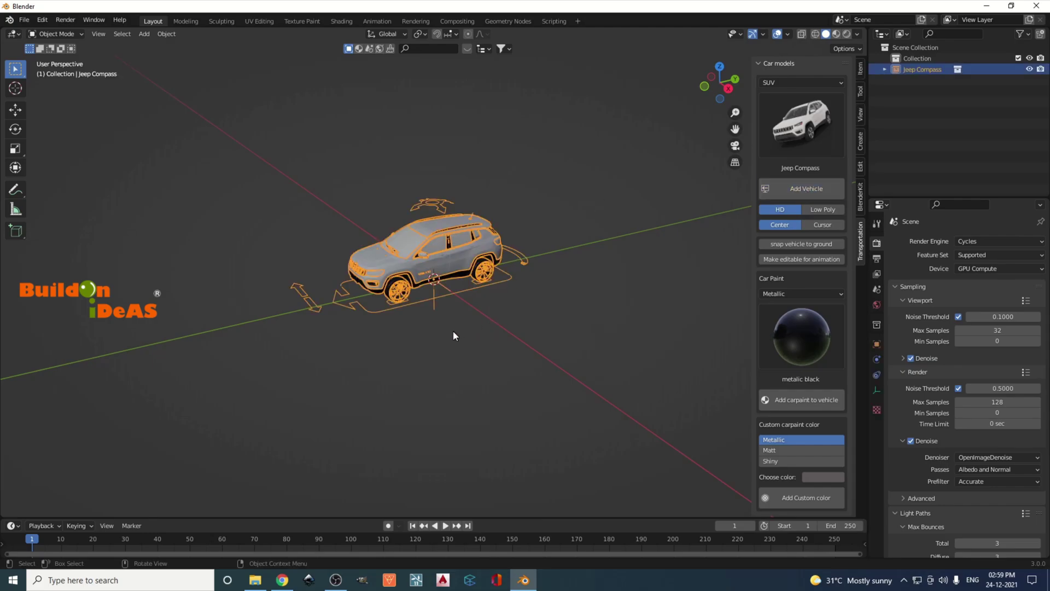
Make the Jeep Compass editable for animation in Object Mode.
middle_click_drag(507, 313, 484, 281)
scroll(470, 312, "up", 6)
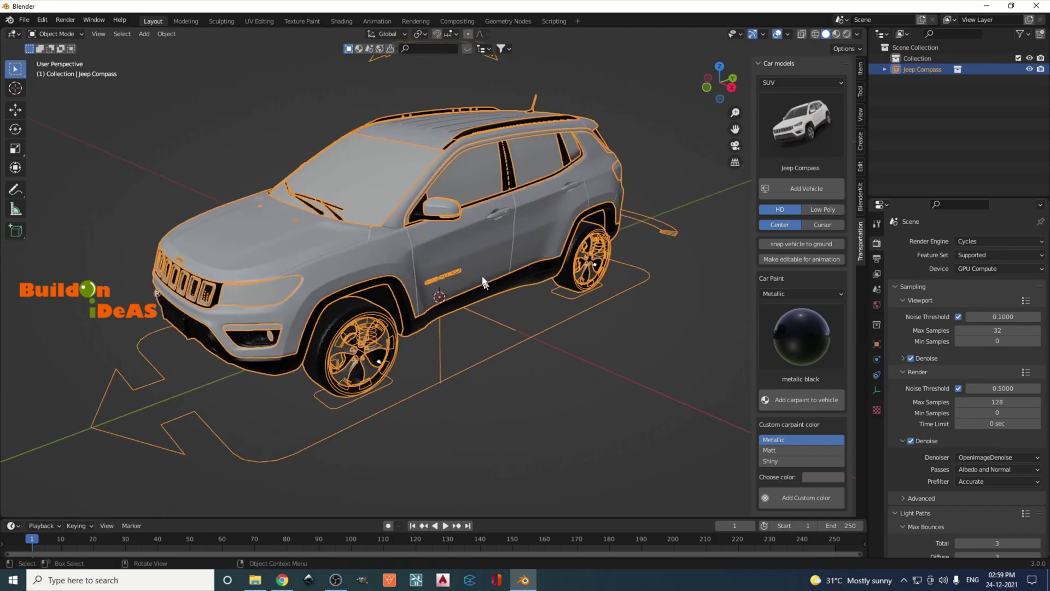
left_click(65, 32)
left_click(81, 49)
left_click(789, 261)
Select the Jeep's body, windows and car rig one after another to examine the vehicle's separate parts.
left_click(483, 222)
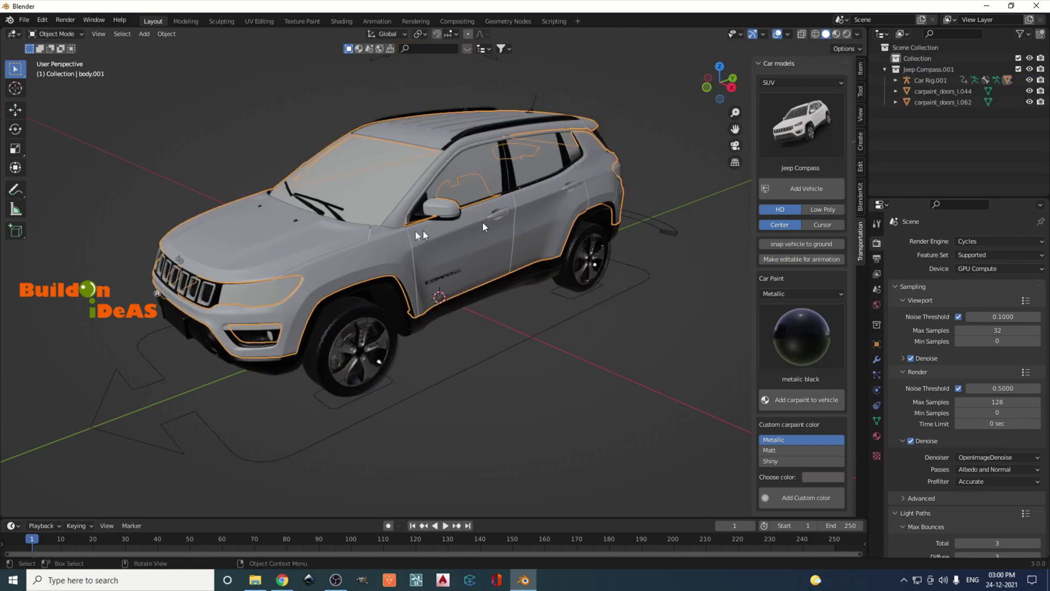
left_click(428, 137)
middle_click_drag(427, 137, 597, 201)
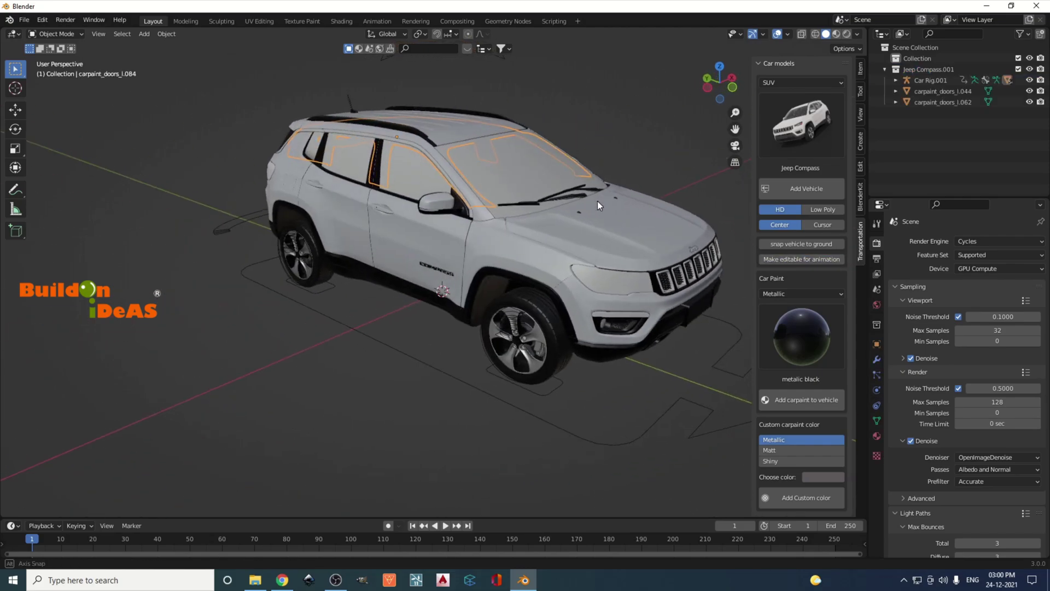
left_click(384, 129)
left_click(440, 183)
middle_click_drag(439, 183, 572, 342)
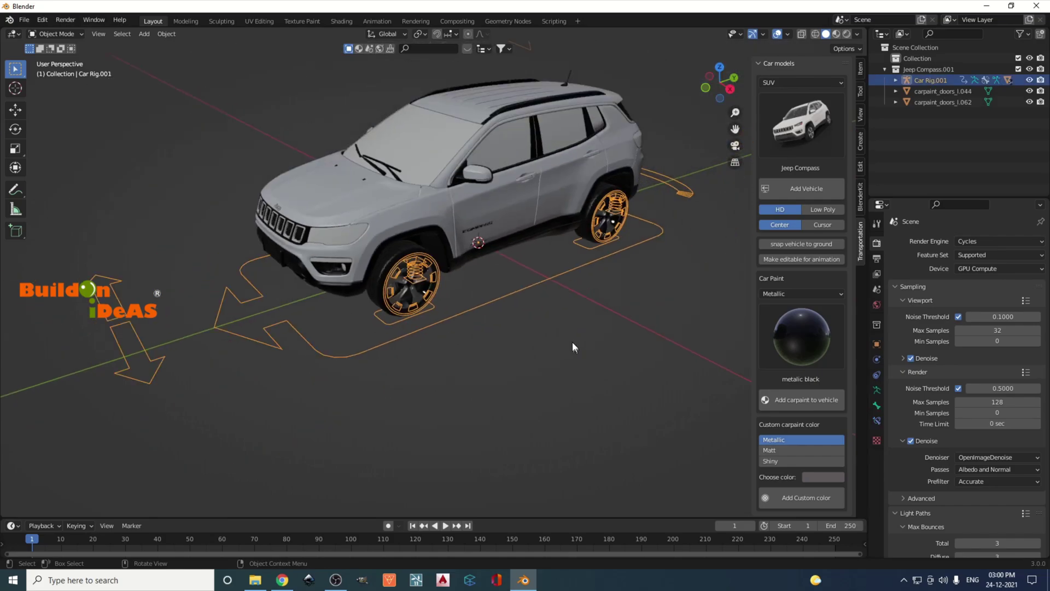
left_click(520, 307)
scroll(504, 306, "up", 2)
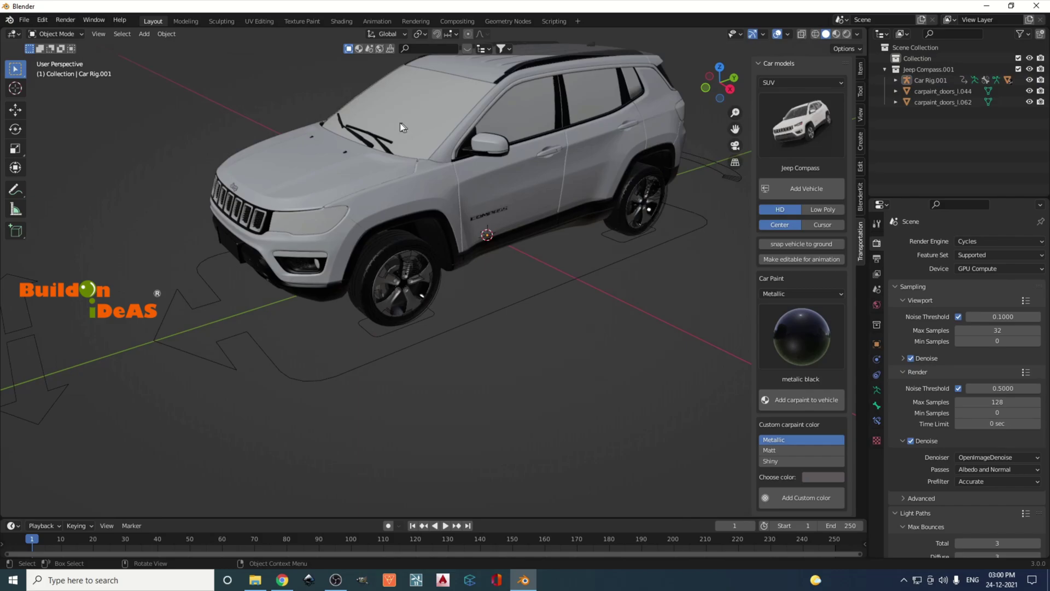
scroll(392, 187, "down", 3)
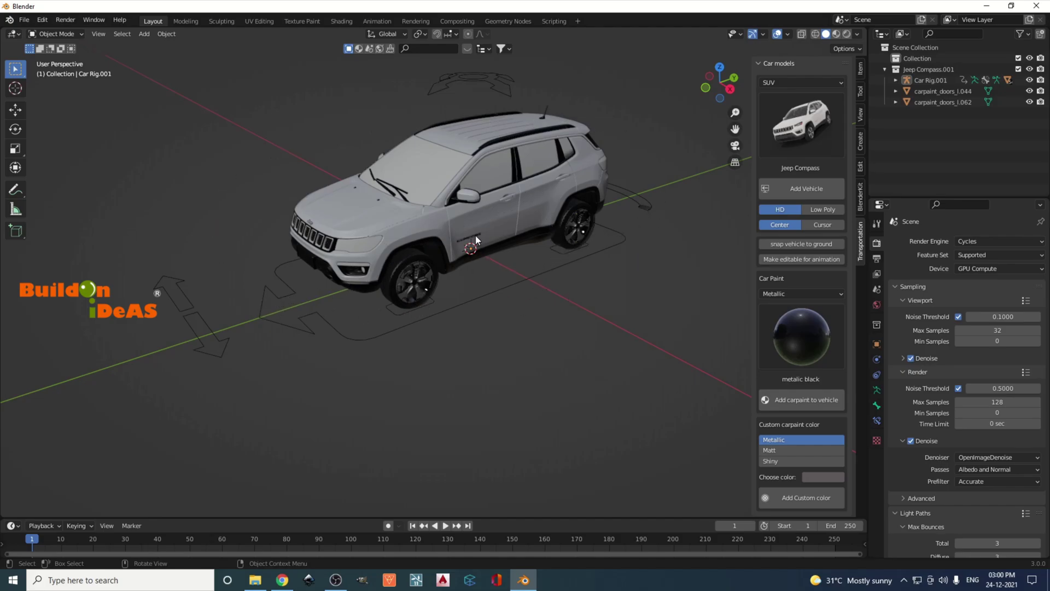
Switch the car rig to Pose Mode and select the Root control outlining the Jeep on the ground.
left_click(80, 34)
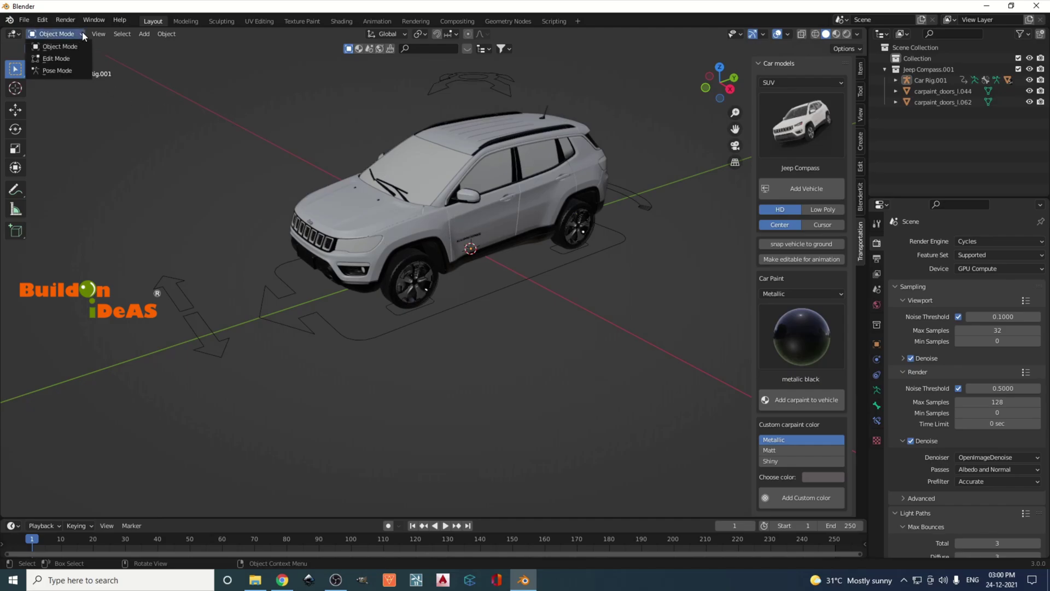
left_click(63, 71)
left_click(471, 302)
scroll(472, 322, "up", 5)
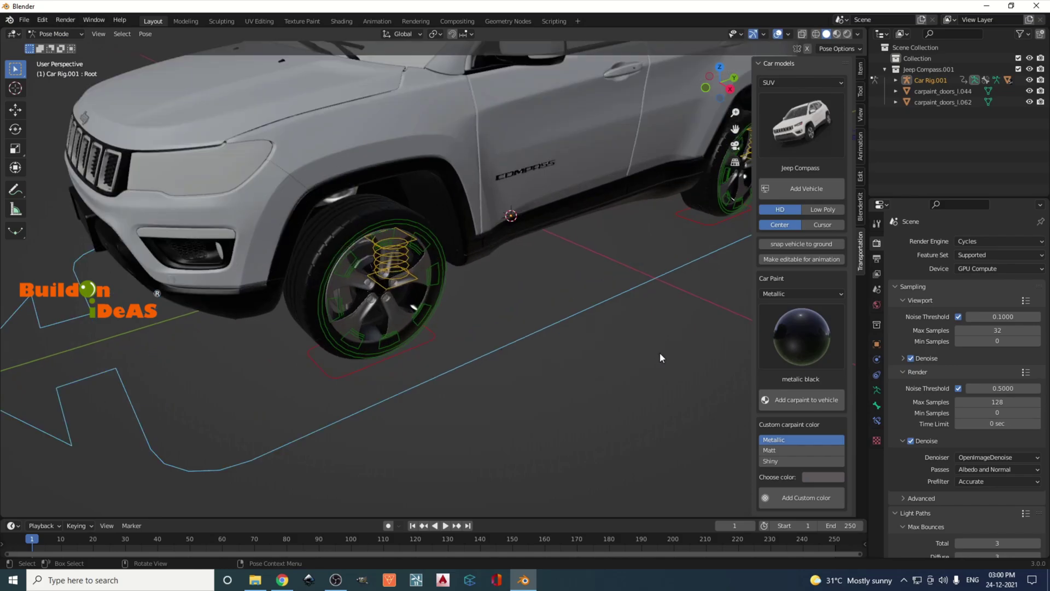
Try moving the whole Jeep freely with its Root control.
key("g")
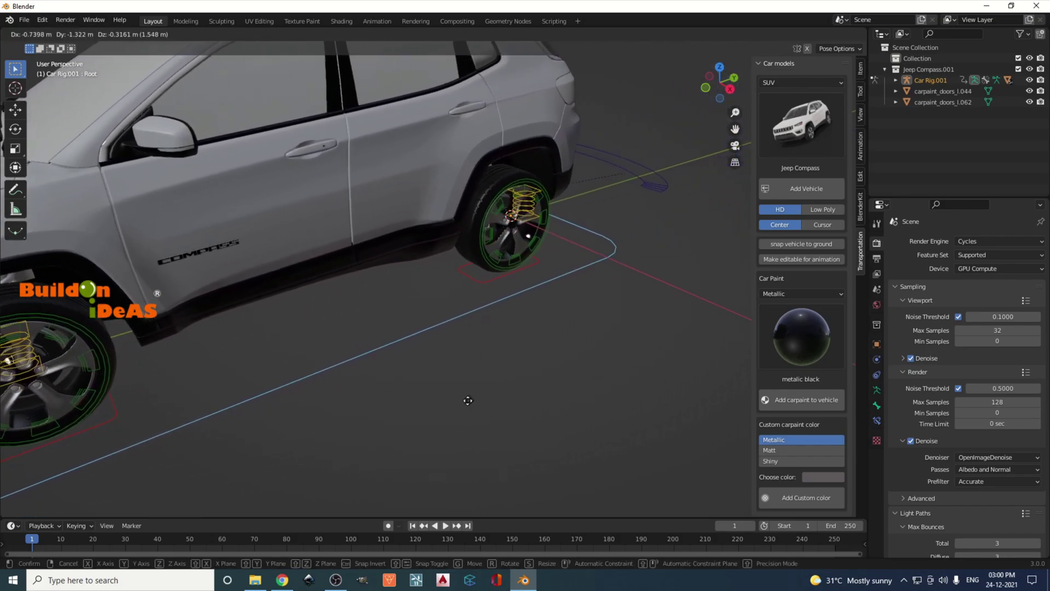
right_click(427, 383)
scroll(438, 347, "down", 4)
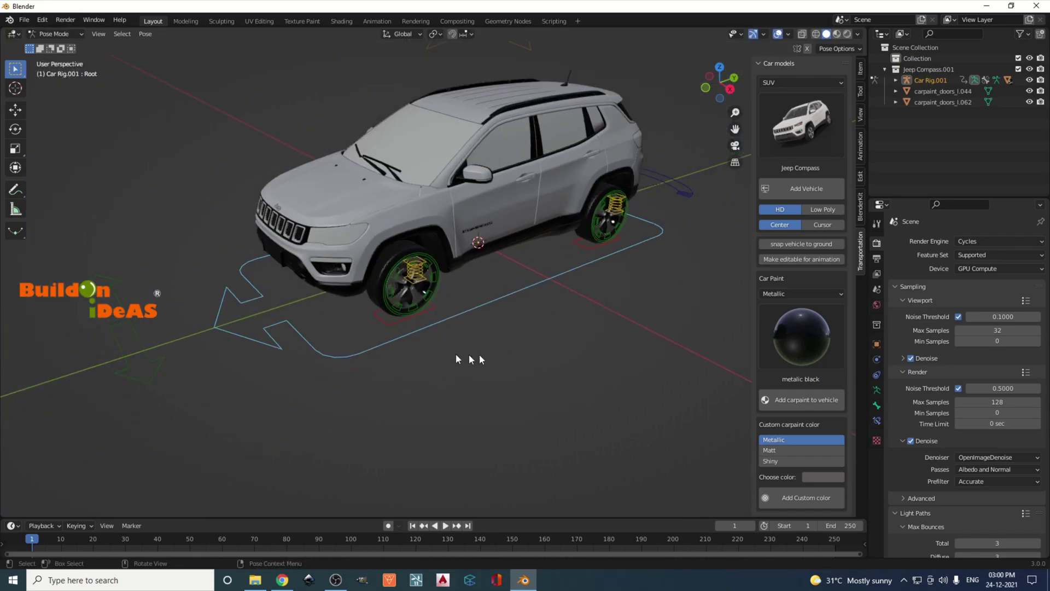
Switch the viewport to Material Preview shading and examine the Jeep's paint, windows and wheels from several angles.
left_click(837, 34)
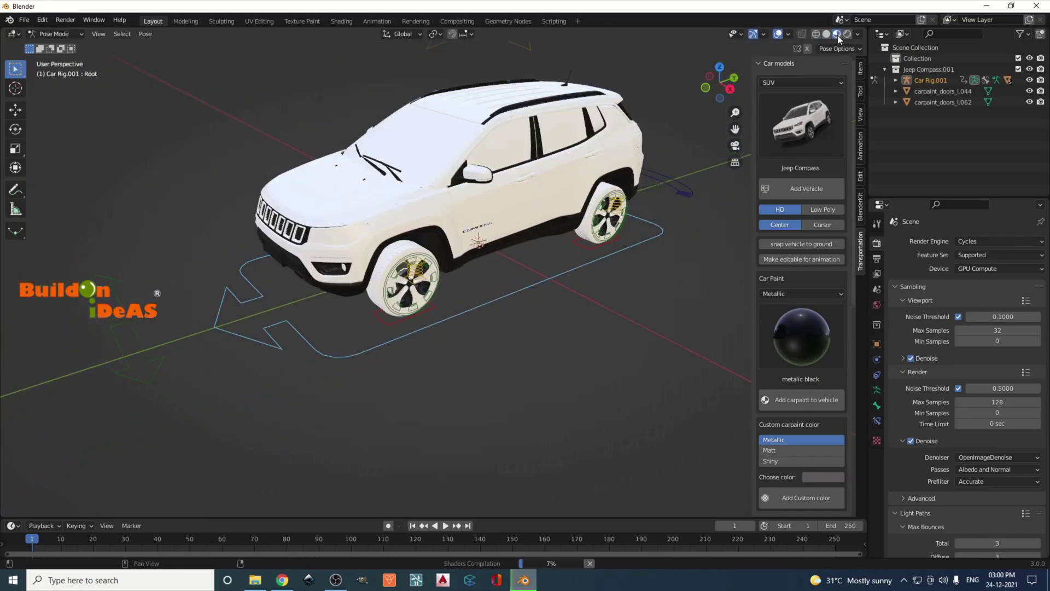
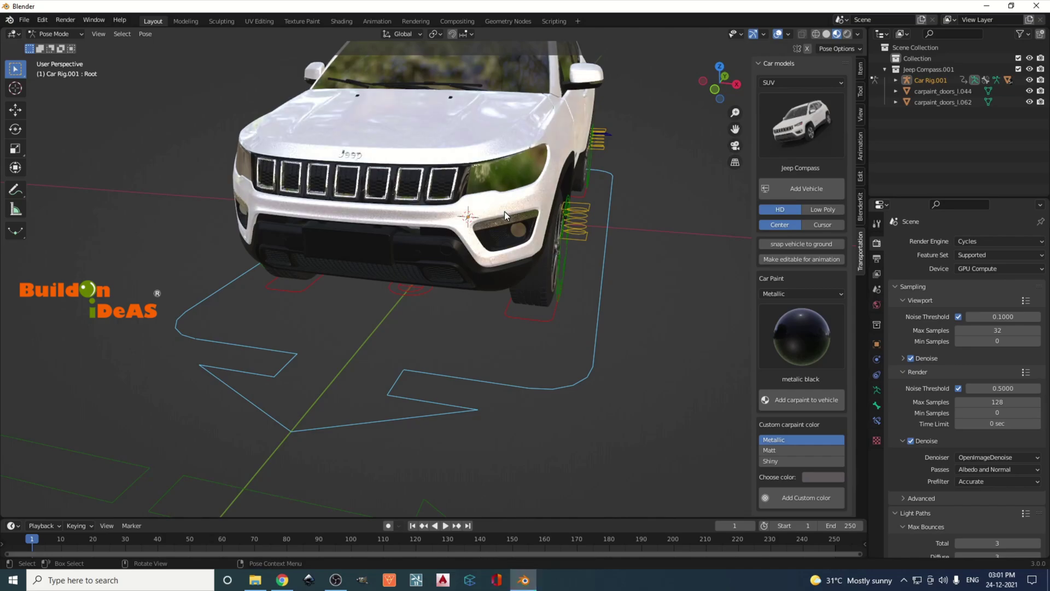
middle_click_drag(504, 212, 515, 326)
scroll(487, 333, "up", 3)
scroll(487, 333, "down", 5)
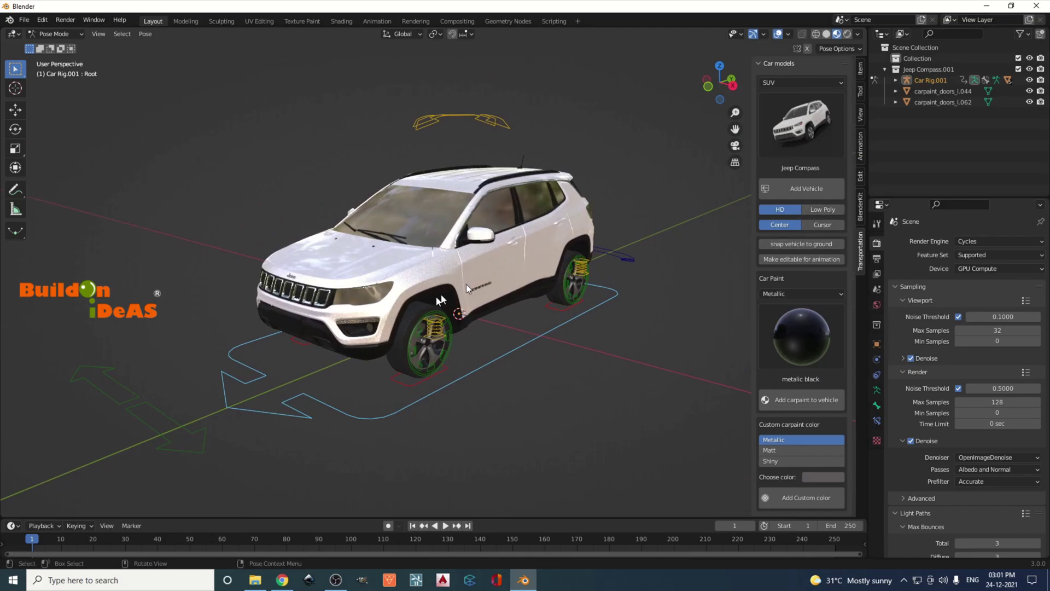
scroll(429, 301, "up", 4)
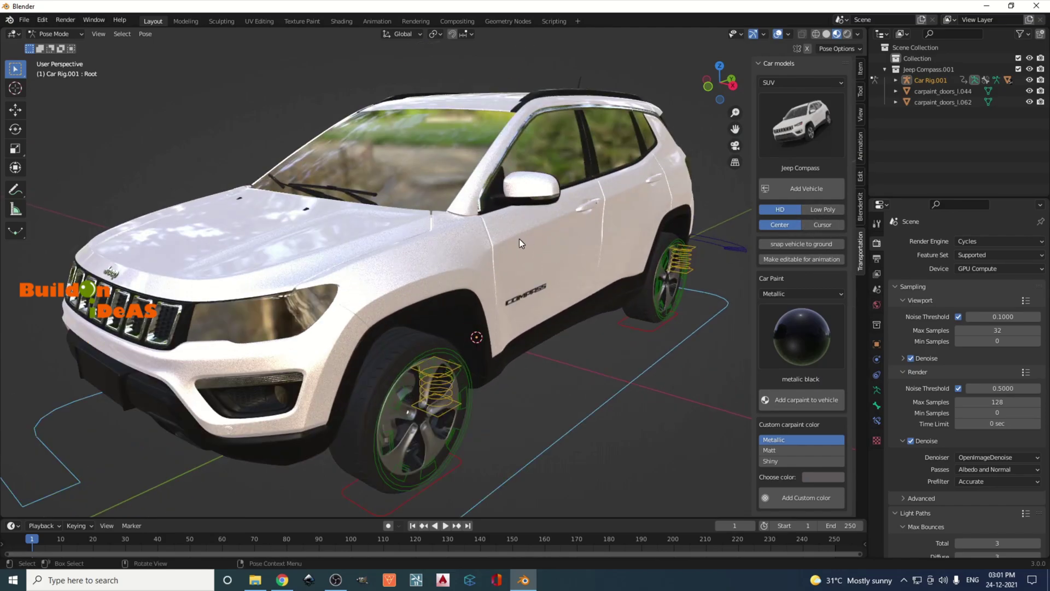
scroll(520, 239, "down", 4)
scroll(520, 328, "up", 3)
scroll(519, 381, "down", 3)
middle_click_drag(520, 376, 427, 352)
scroll(518, 361, "down", 3)
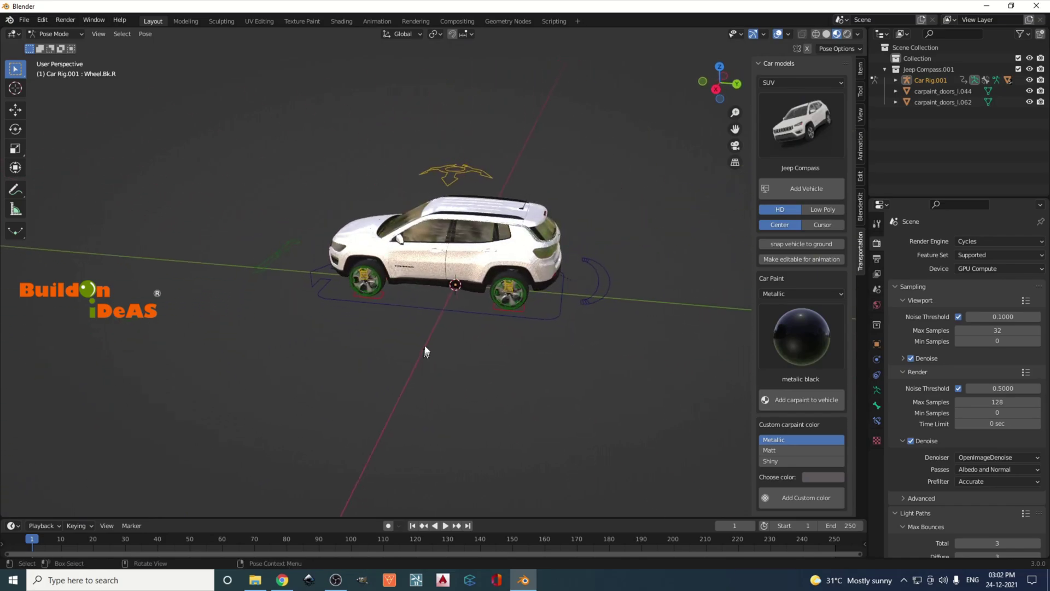
Insert a Location & Rotation keyframe on the rig's Root control at frame 1.
middle_click_drag(253, 290, 506, 387)
scroll(509, 391, "up", 2)
middle_click_drag(577, 382, 554, 352)
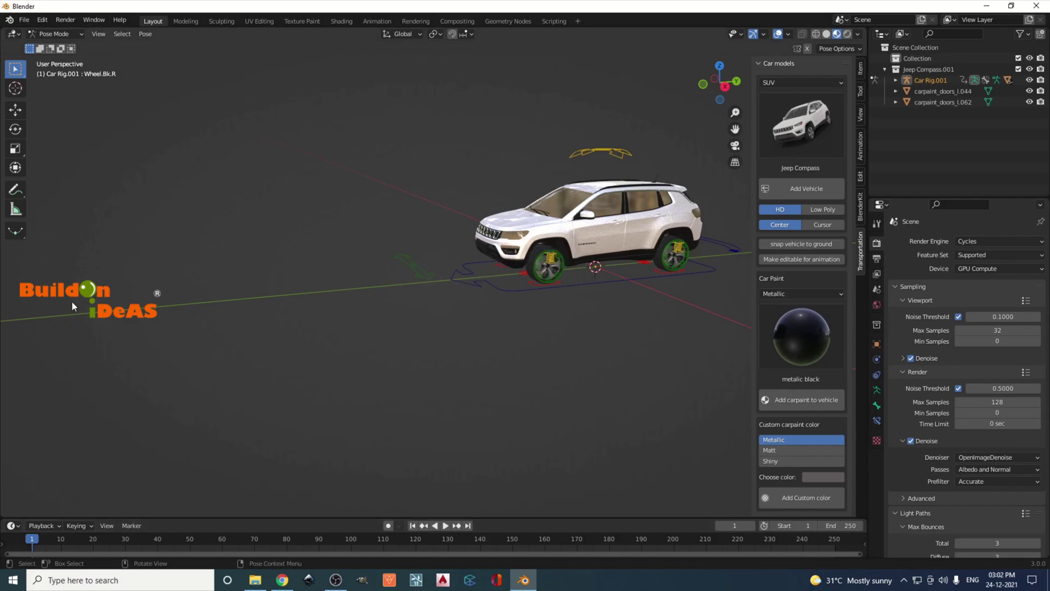
left_click(509, 289)
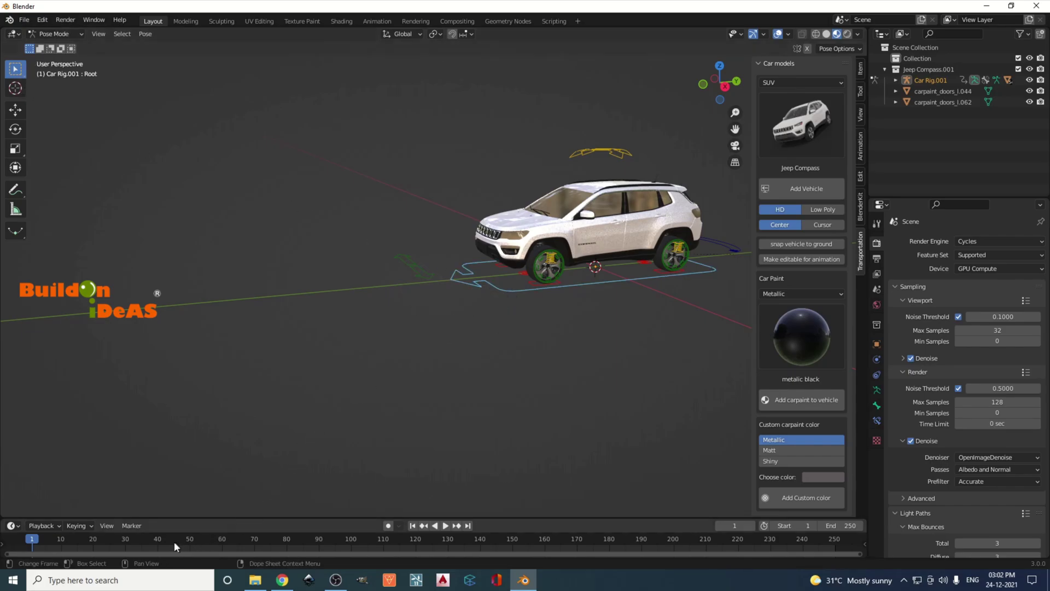
key("i")
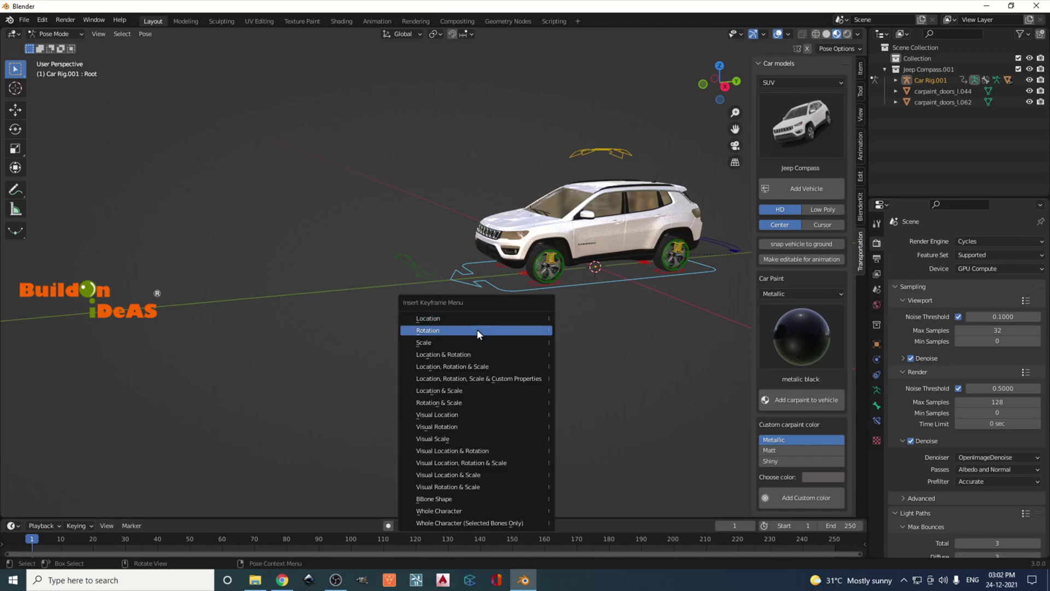
left_click(443, 355)
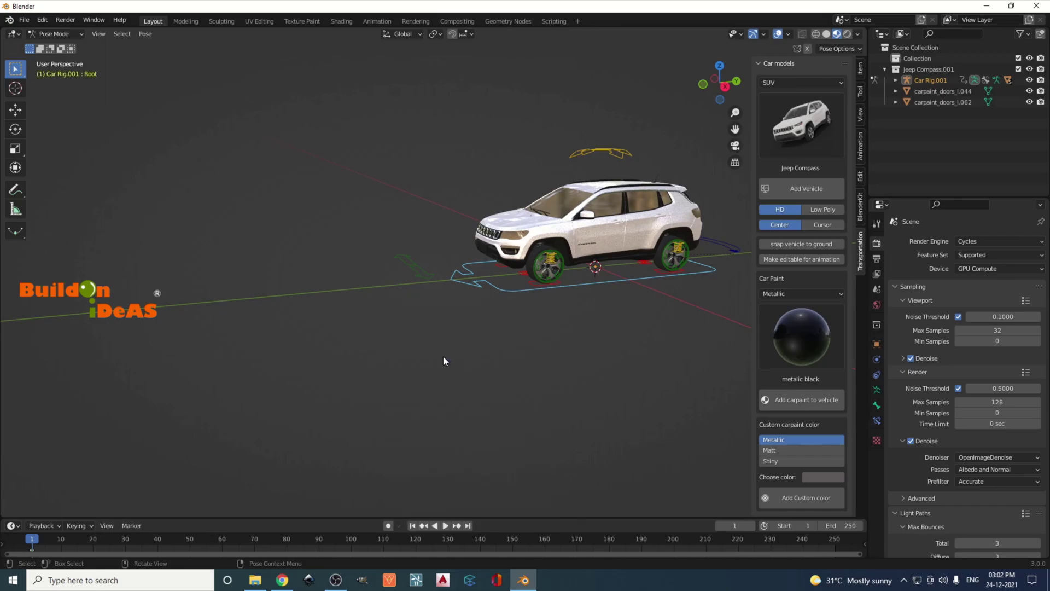
At frame 250, move the Root control forward along the global Y axis and insert a keyframe for it.
left_click_drag(81, 517, 64, 483)
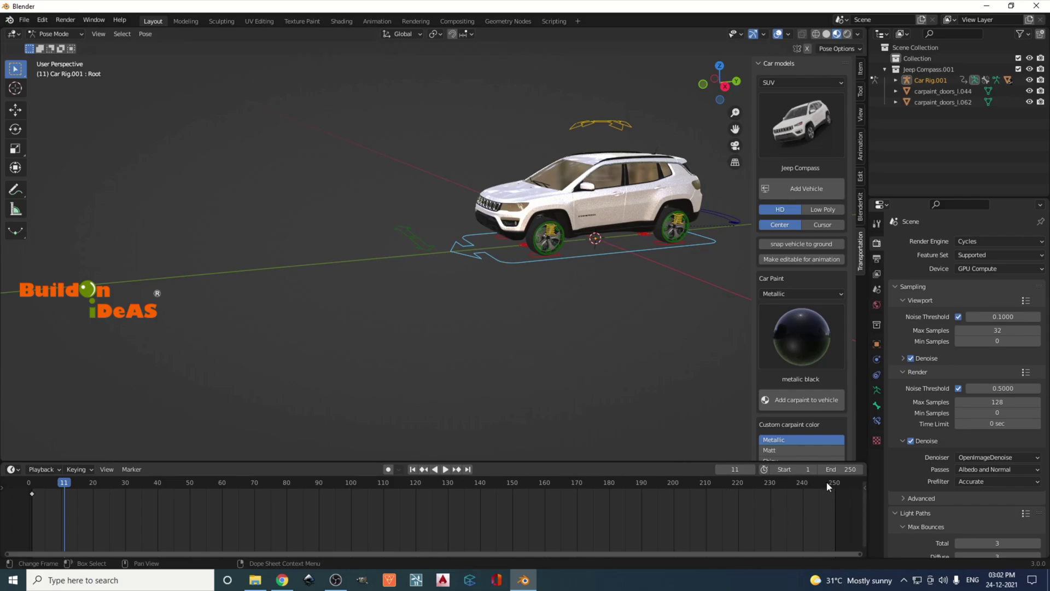
left_click_drag(821, 481, 834, 481)
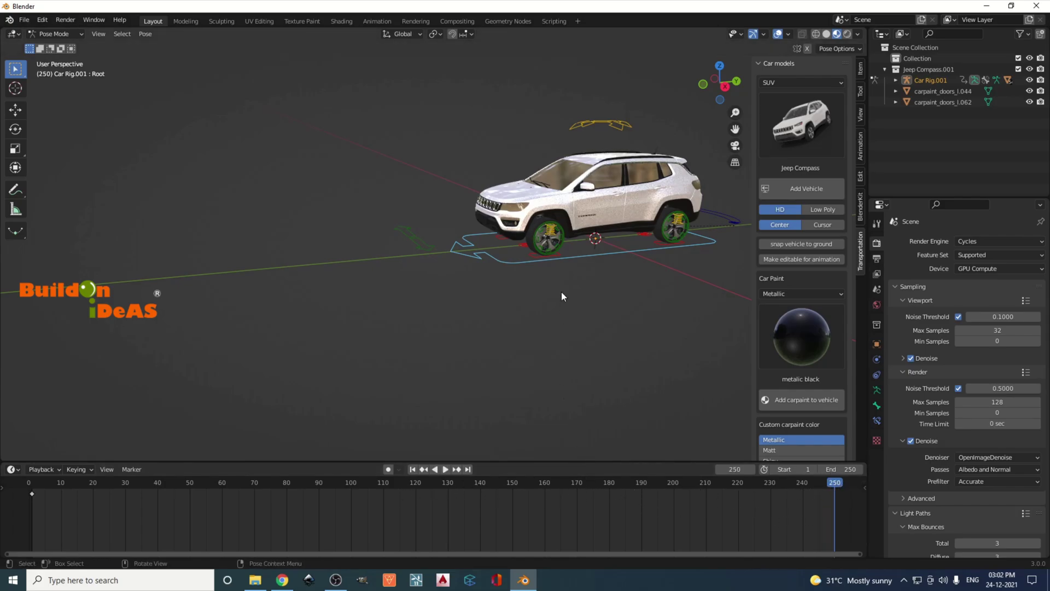
key("g")
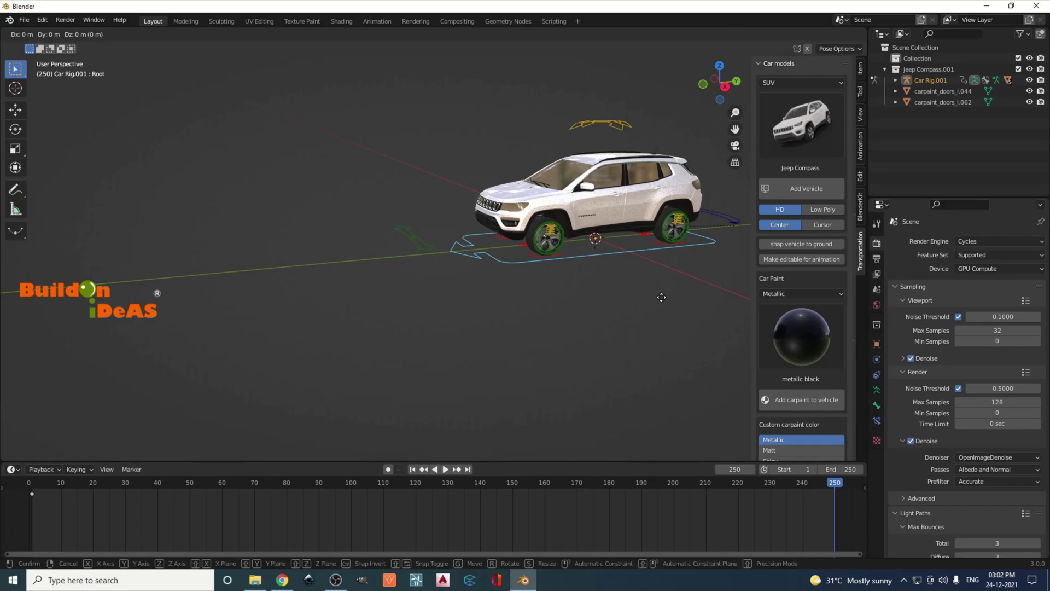
key("y")
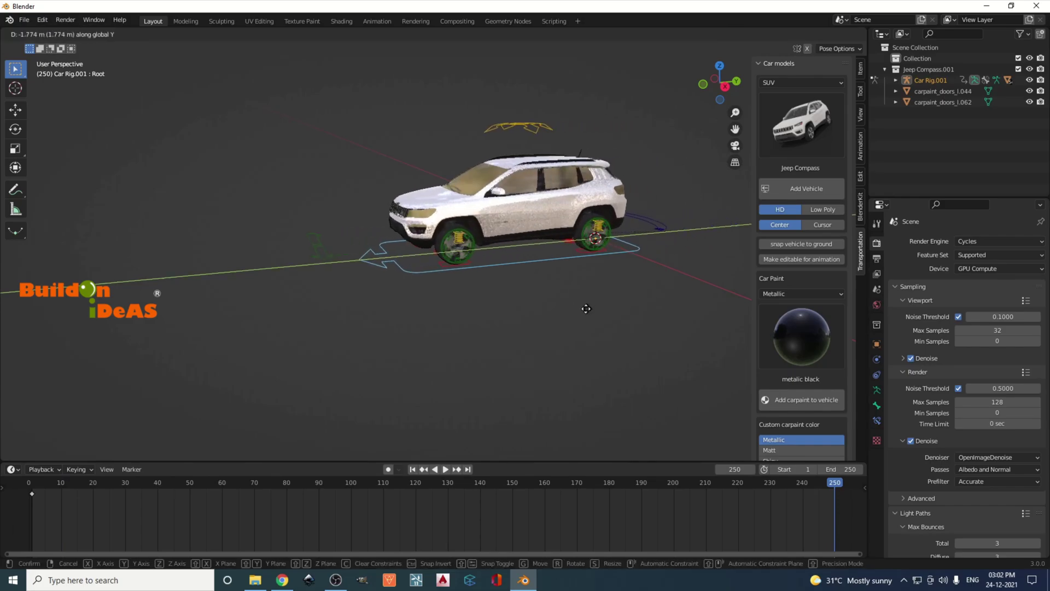
left_click(217, 325)
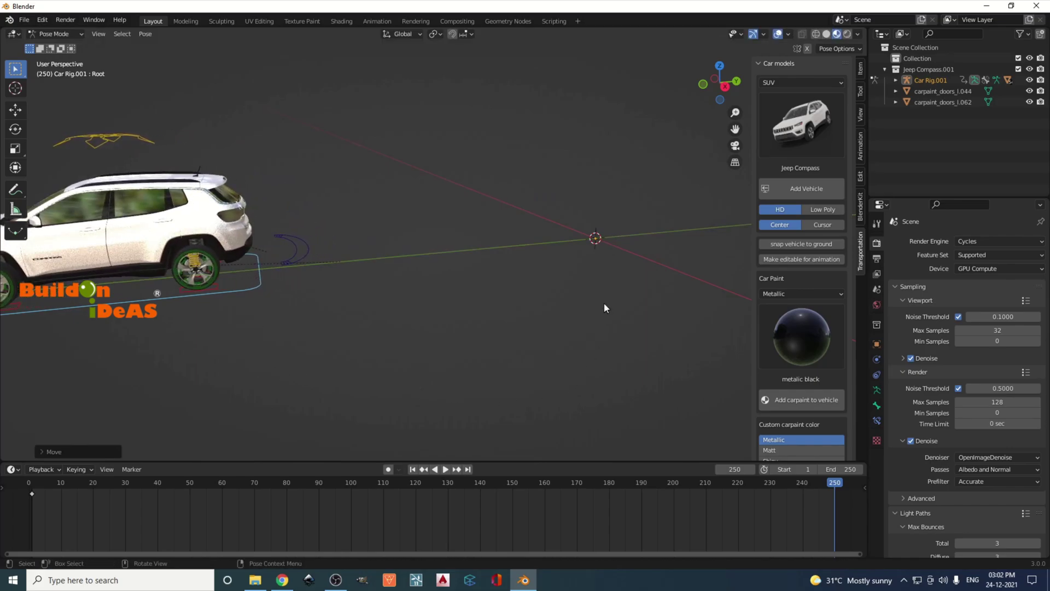
key("i")
left_click(525, 305)
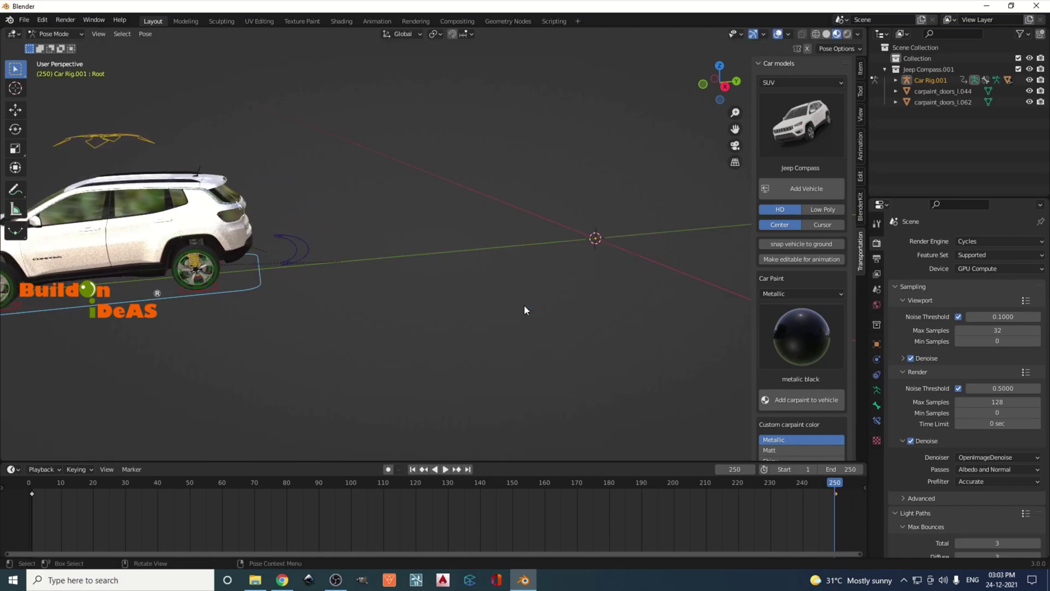
scroll(428, 301, "down", 2)
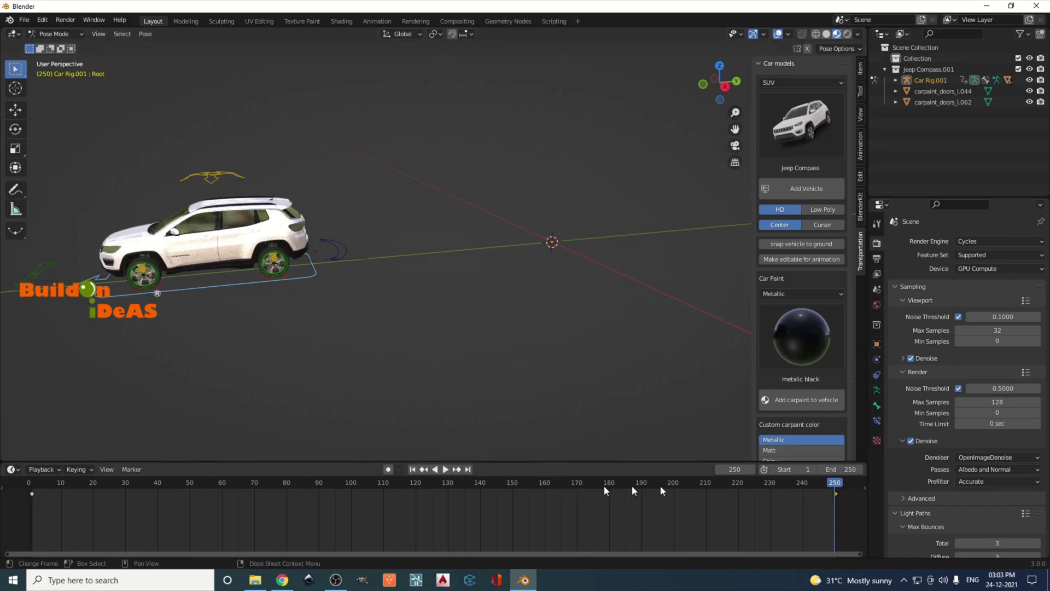
Play the Jeep's driving animation from the first frame to review its motion.
left_click(413, 469)
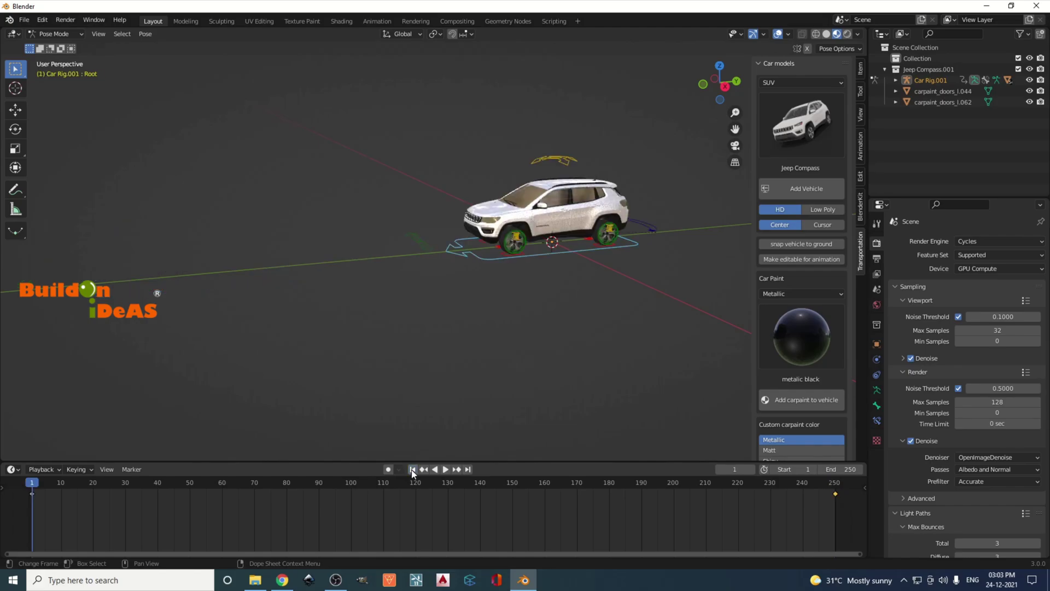
left_click(444, 469)
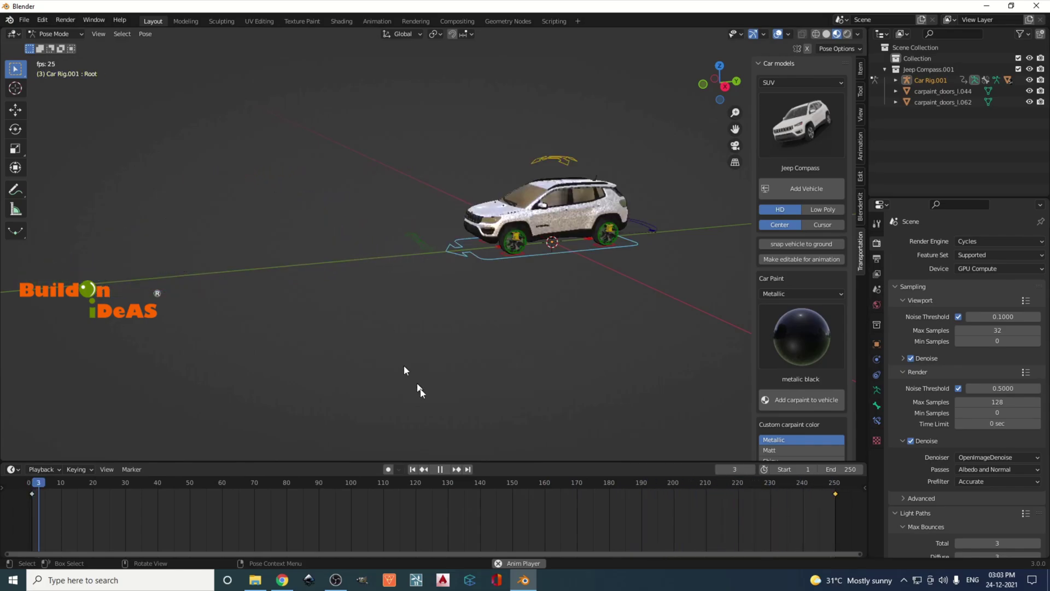
left_click(441, 470)
Delete the Root control's keyframes from the timeline.
scroll(389, 331, "down", 3)
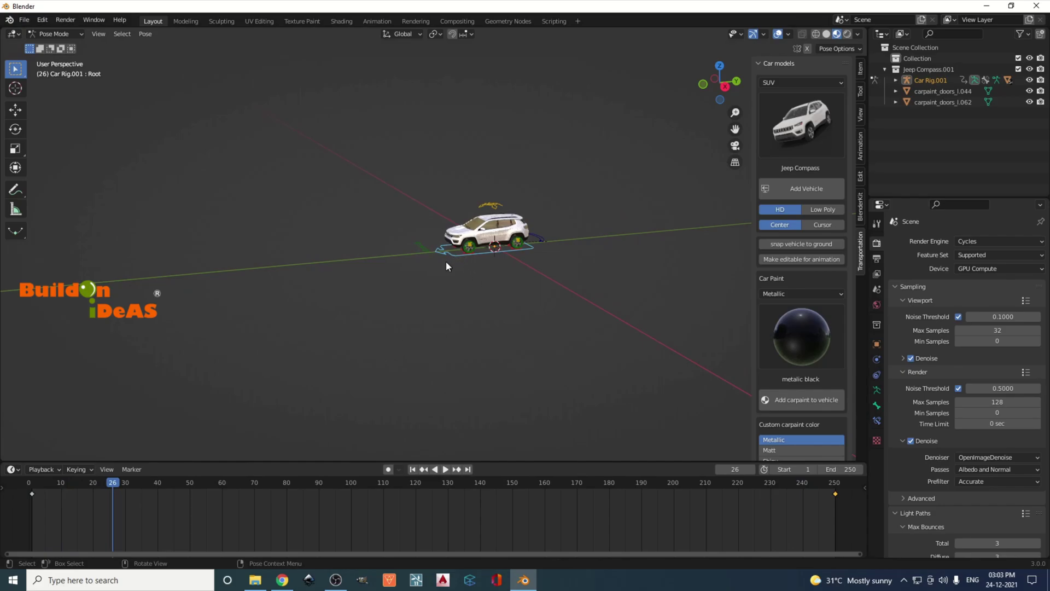
left_click_drag(56, 513, 22, 493)
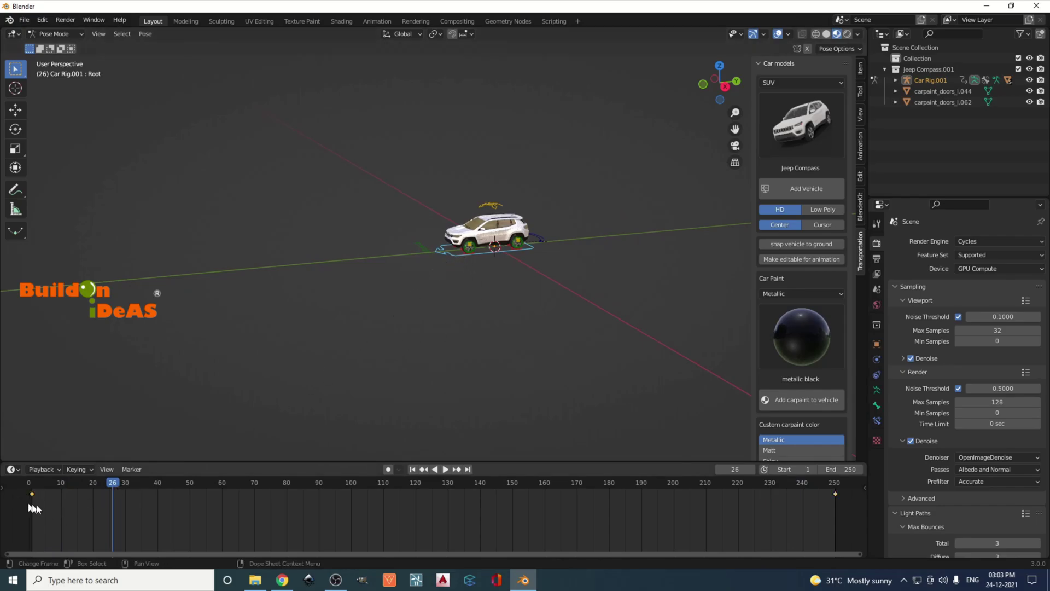
key("Delete")
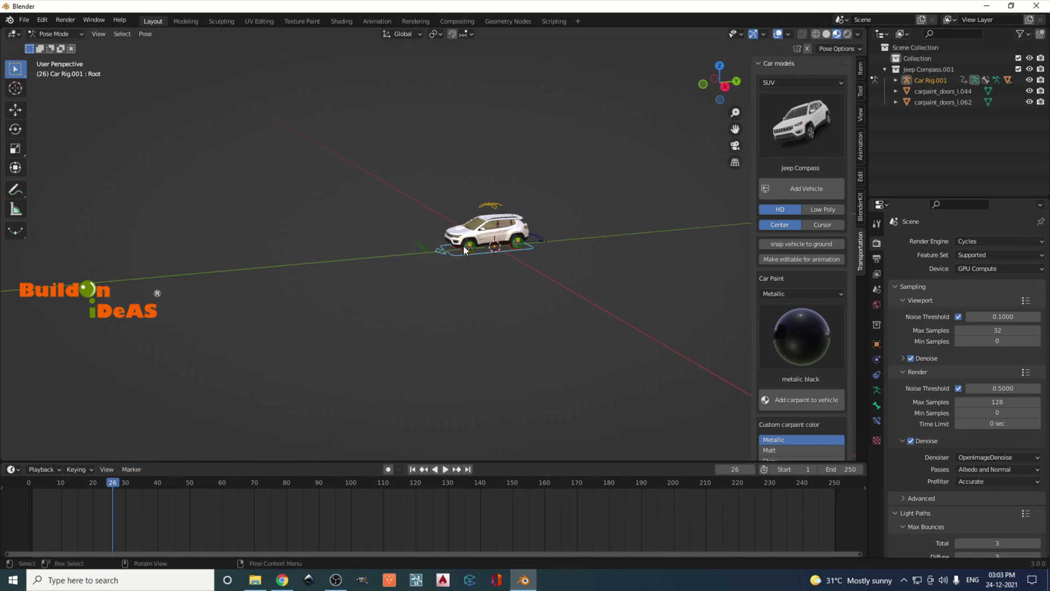
Change to the top orthographic view and switch the car rig from Pose Mode to Object Mode.
middle_click_drag(508, 266, 517, 291)
scroll(514, 294, "up", 4)
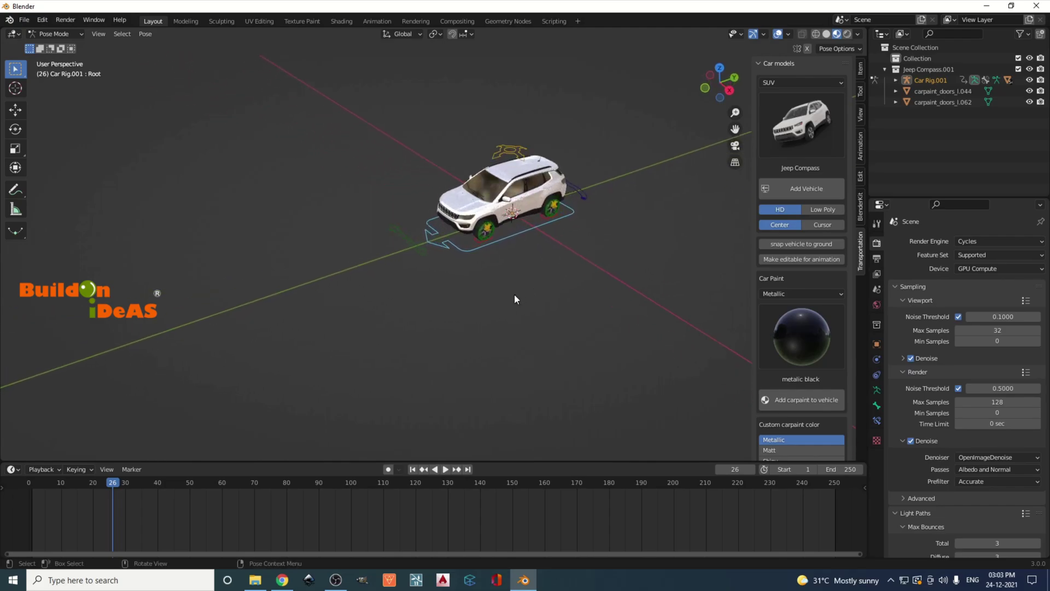
scroll(425, 275, "down", 8)
middle_click_drag(437, 288, 399, 359)
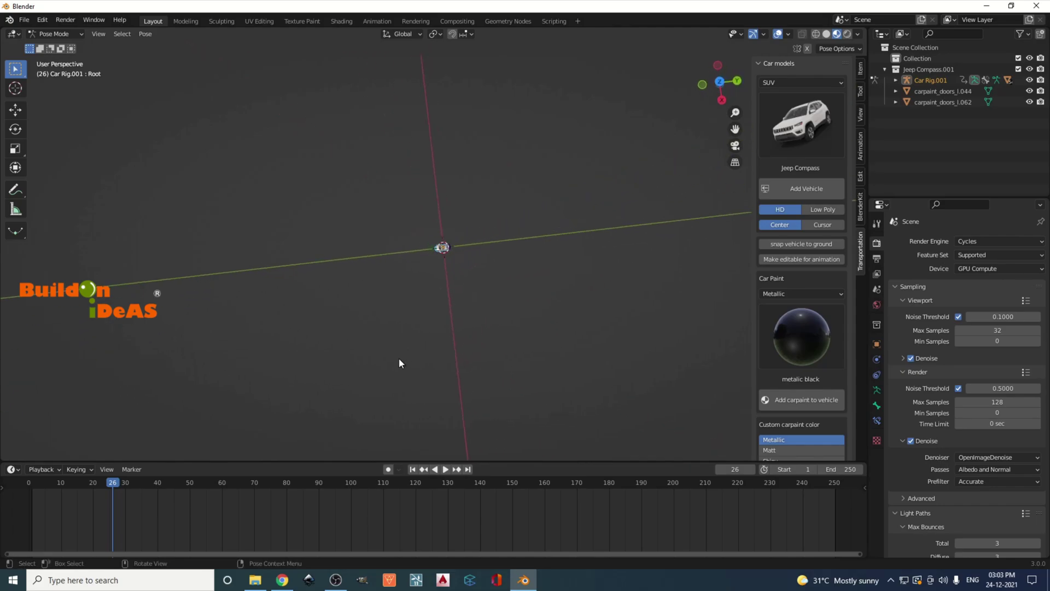
key("KP_7")
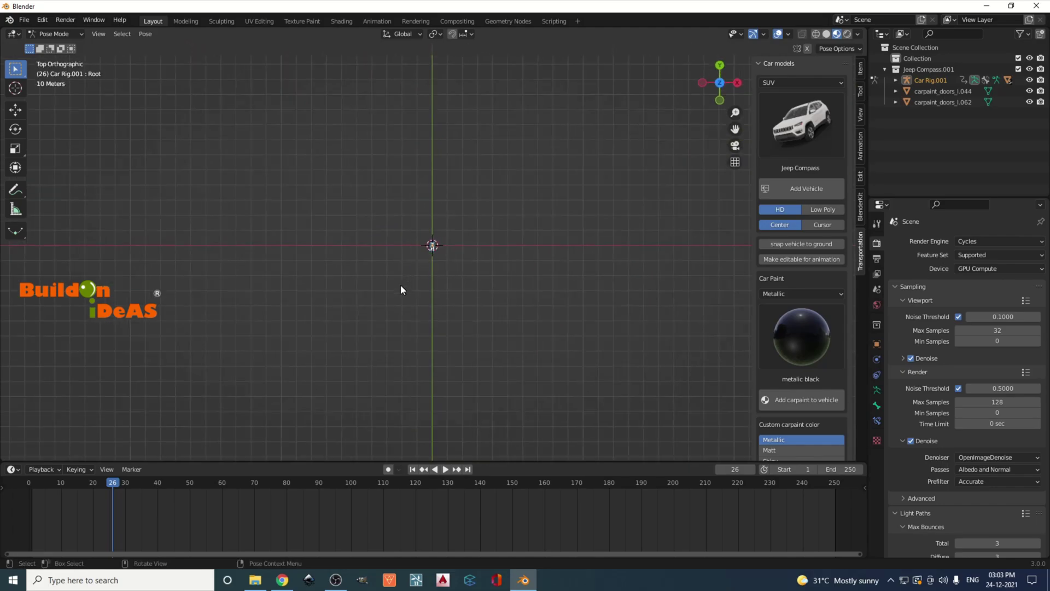
left_click(121, 34)
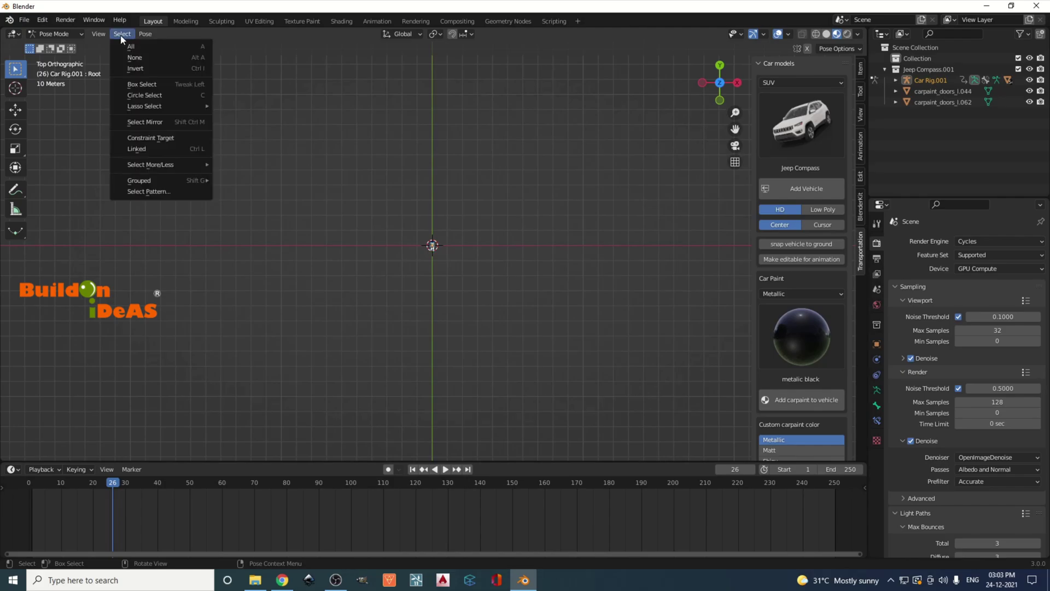
left_click(55, 34)
left_click(55, 34)
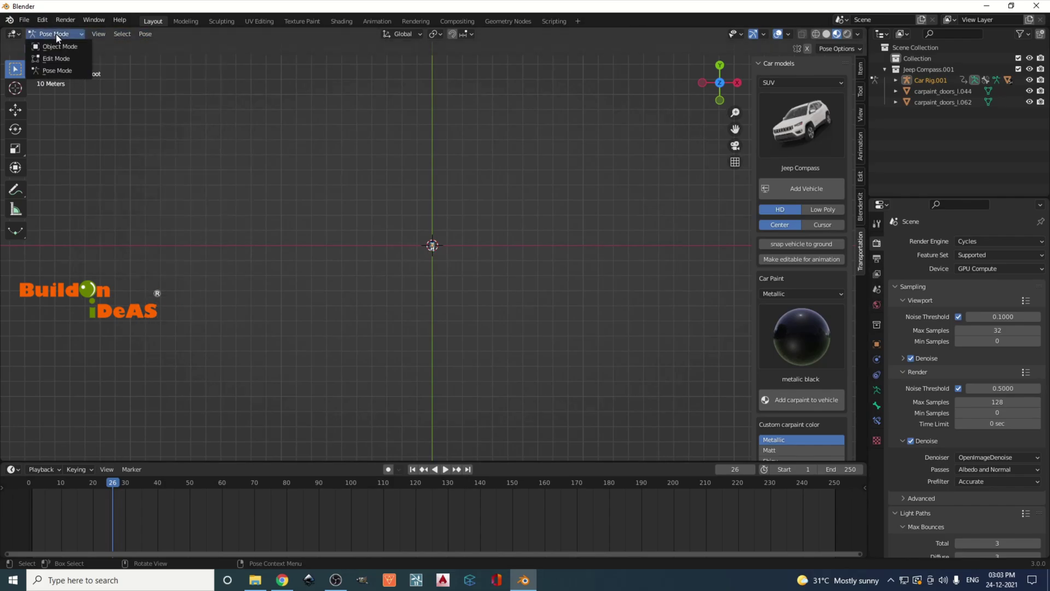
left_click(59, 47)
Add a Path curve to the scene and move it along the negative Y axis, well ahead of the Jeep.
left_click(146, 35)
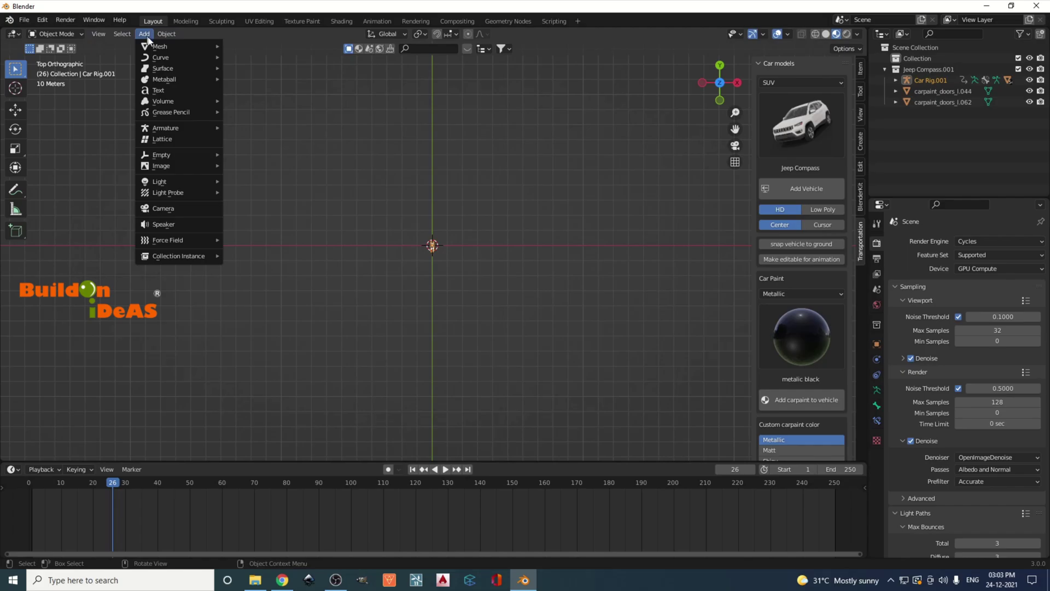
mouse_move(157, 52)
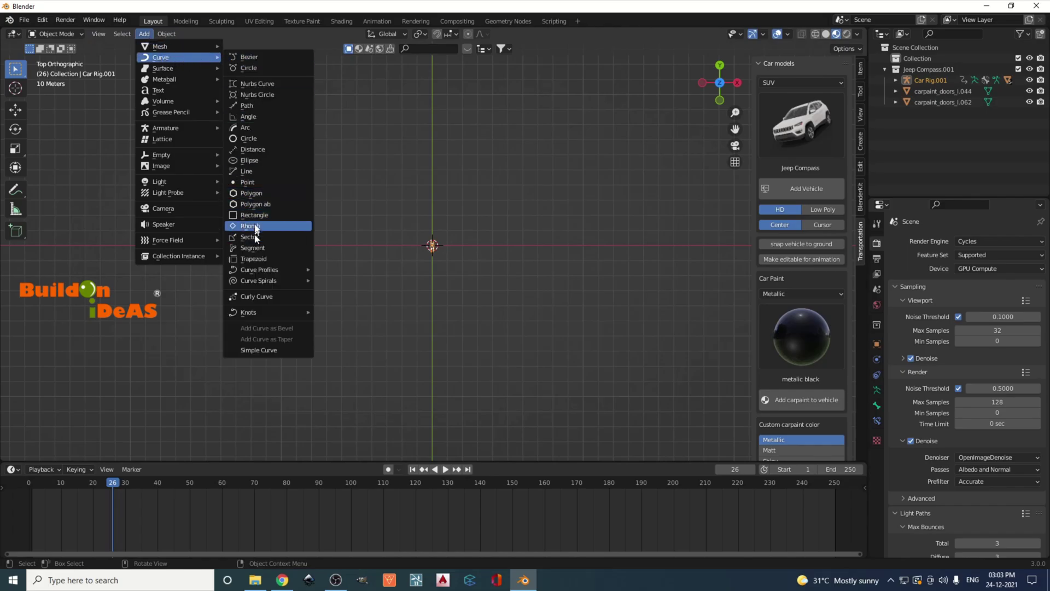
left_click(247, 106)
scroll(456, 273, "up", 3)
scroll(432, 267, "down", 3)
key("g")
key("y")
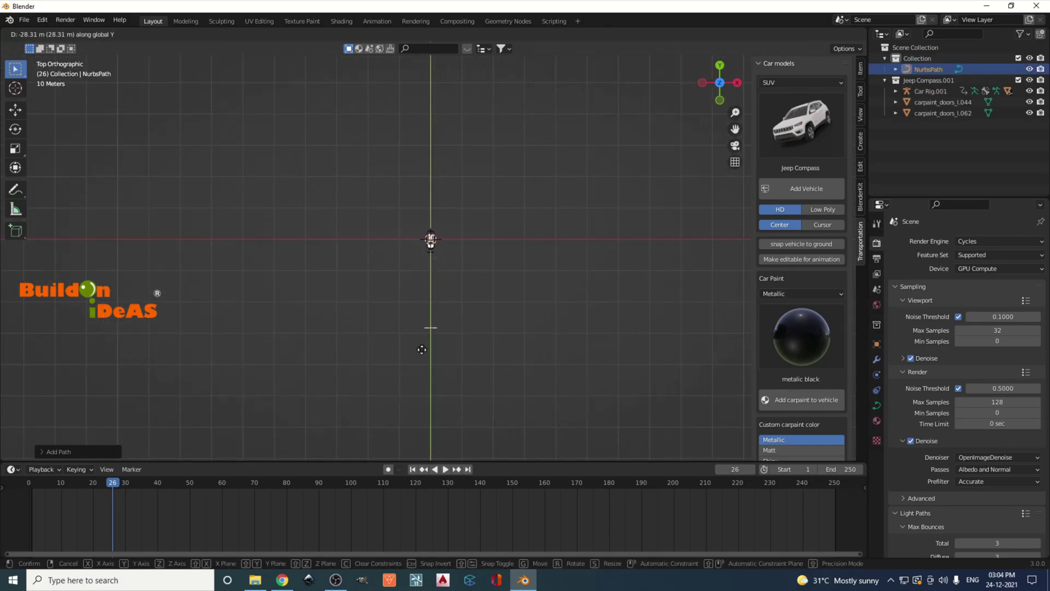
left_click(421, 360)
Centre the view on the path and put it in Edit Mode to work on its control points.
scroll(482, 164, "up", 3)
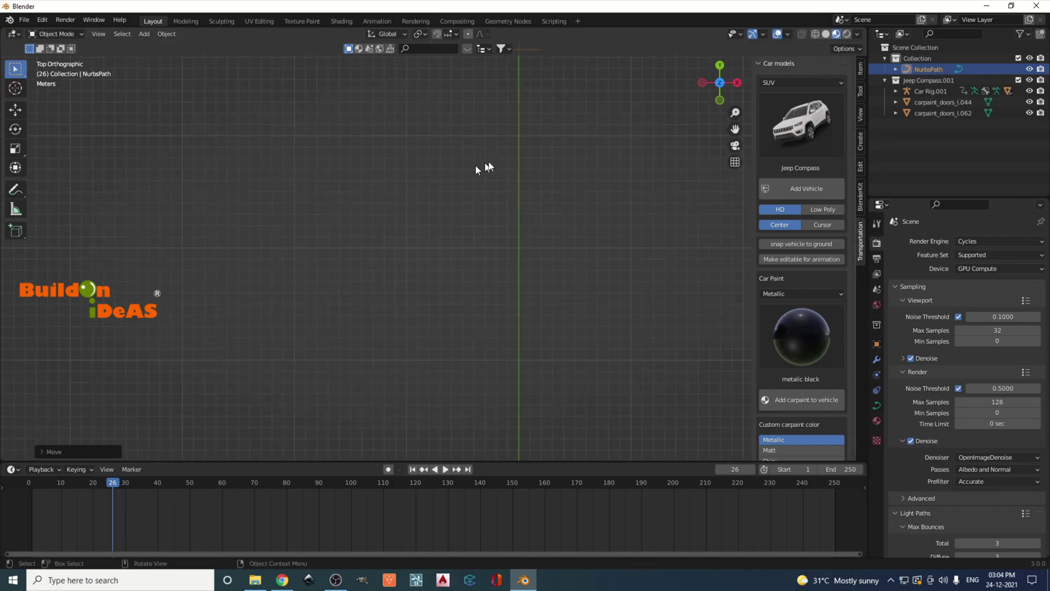
middle_click_drag(495, 218, 457, 290, "shift")
scroll(456, 277, "up", 4)
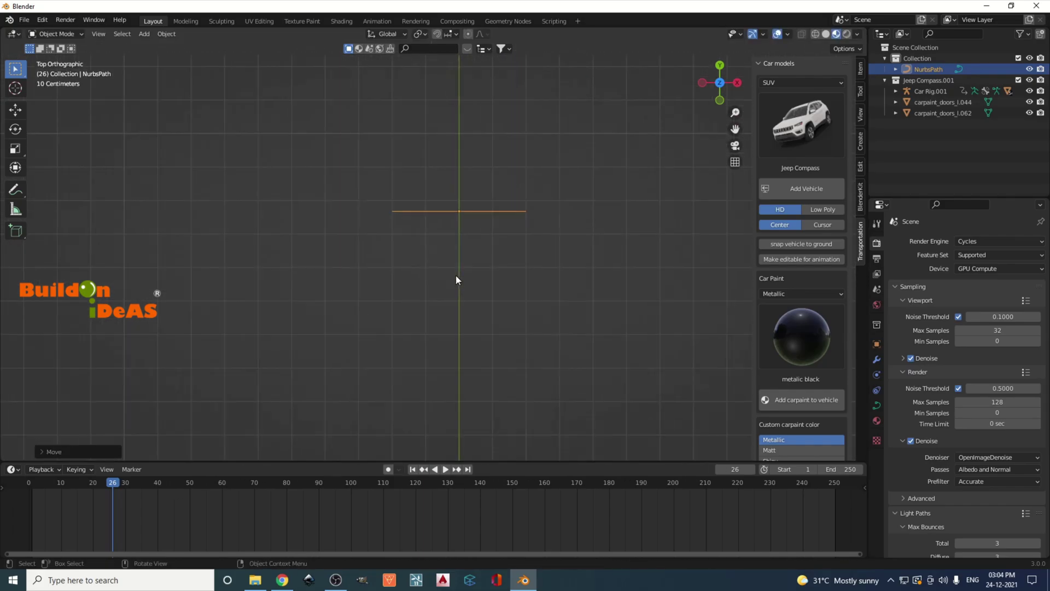
scroll(454, 274, "down", 8)
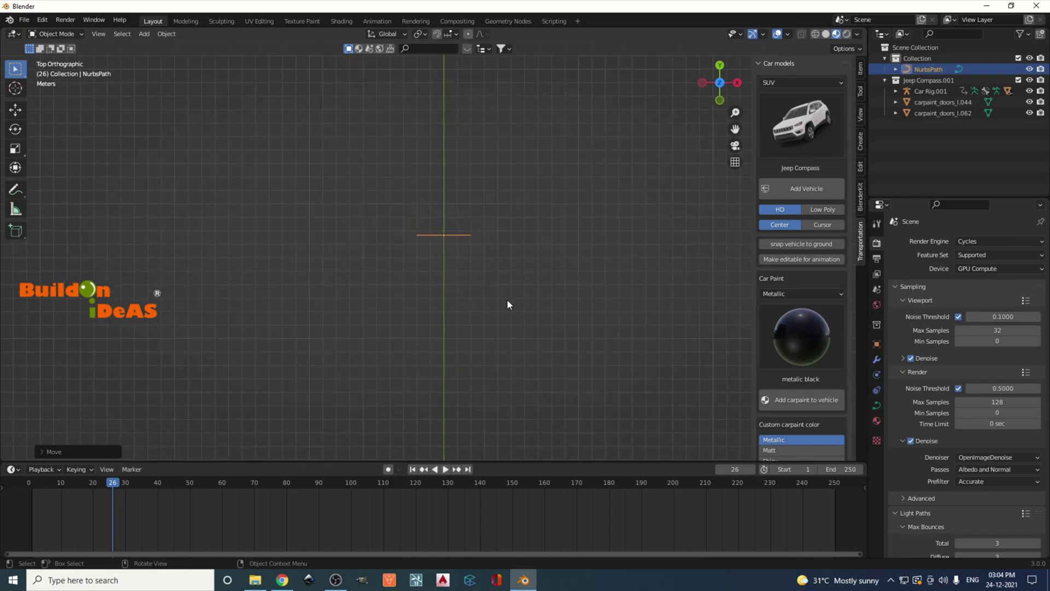
scroll(398, 310, "down", 3)
key("KP_Decimal")
key("Tab")
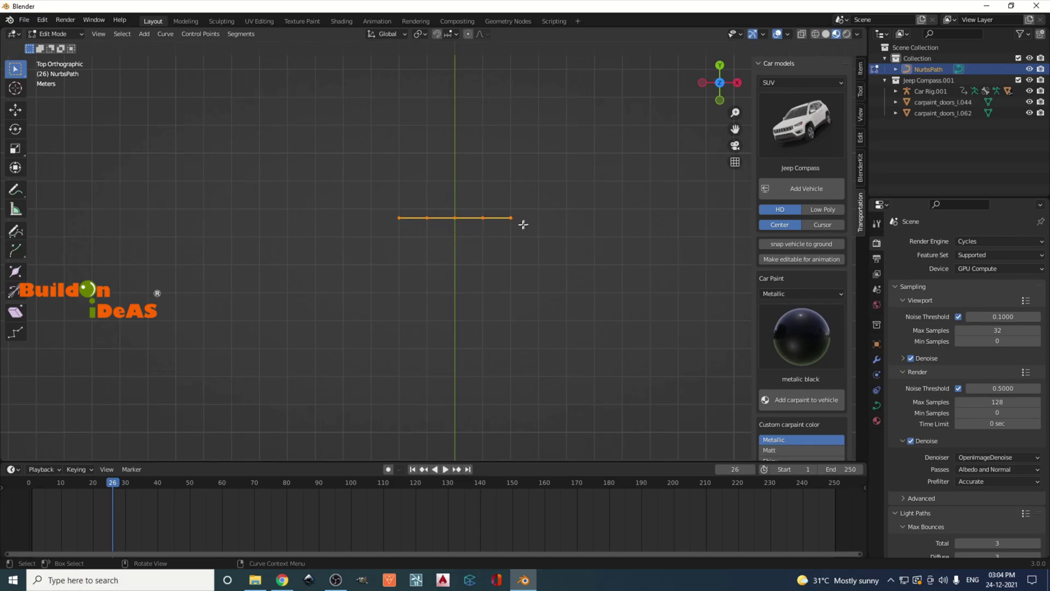
Move the path's first control point far out towards negative X and positive Y, and its second point out towards negative X and negative Y.
scroll(517, 226, "down", 3)
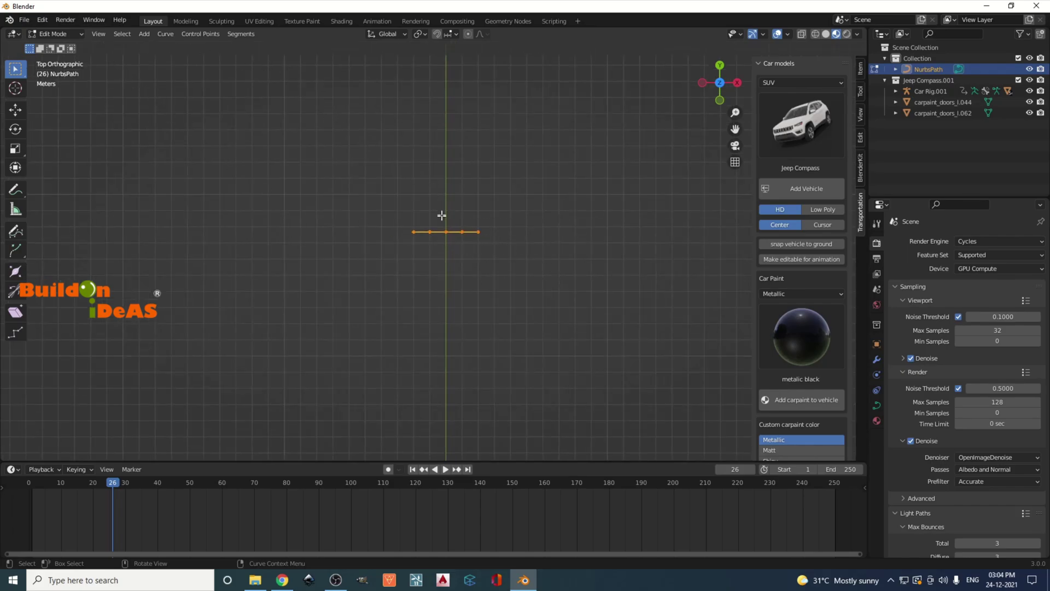
left_click_drag(414, 215, 337, 300)
scroll(392, 247, "down", 3)
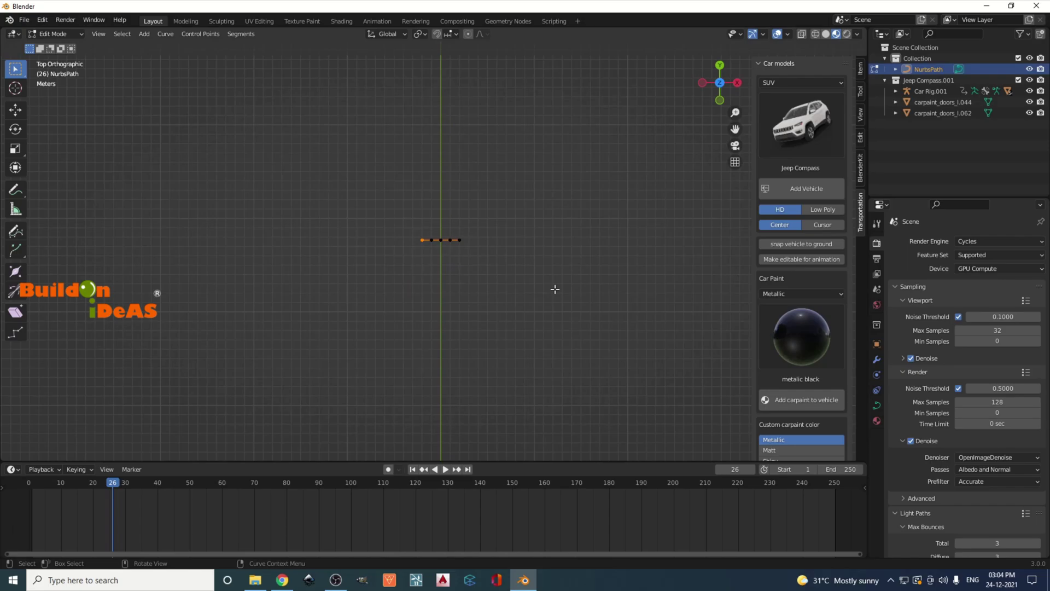
key("g")
left_click(325, 175)
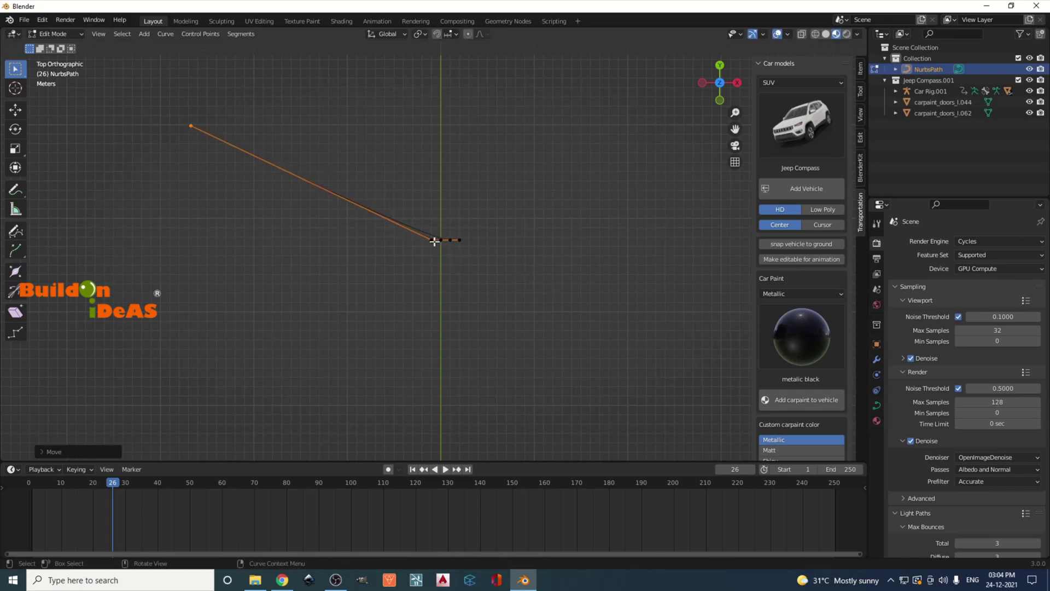
left_click(435, 241)
key("g")
left_click(240, 351)
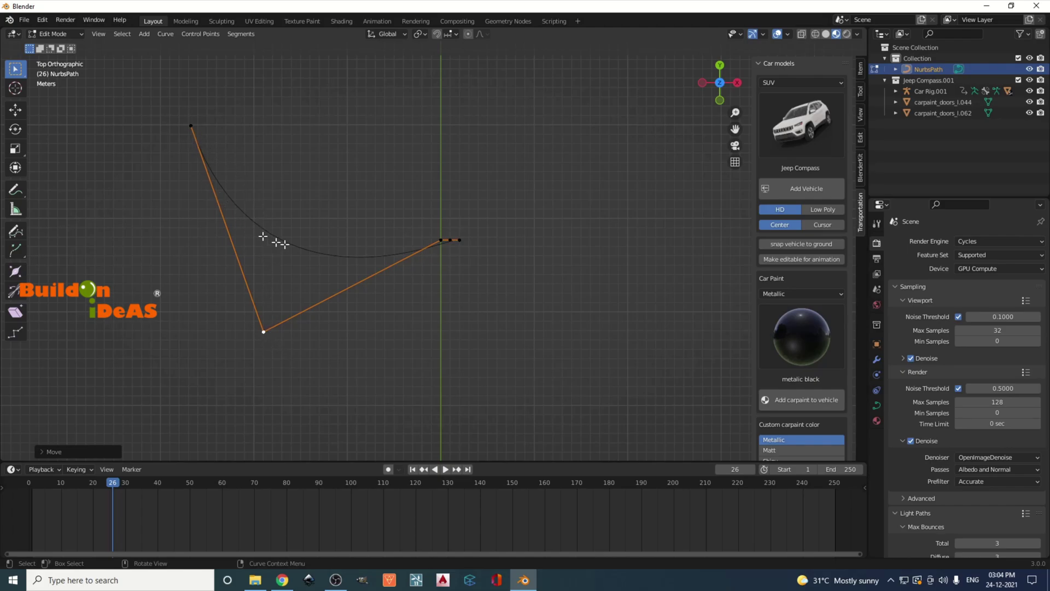
Spread the path's third, fourth and last control points out to bend its positive X half into a wide curve.
left_click(440, 239)
key("g")
left_click(452, 141)
left_click(459, 240)
key("g")
left_click(738, 383)
left_click(448, 245)
key("g")
left_click(403, 403)
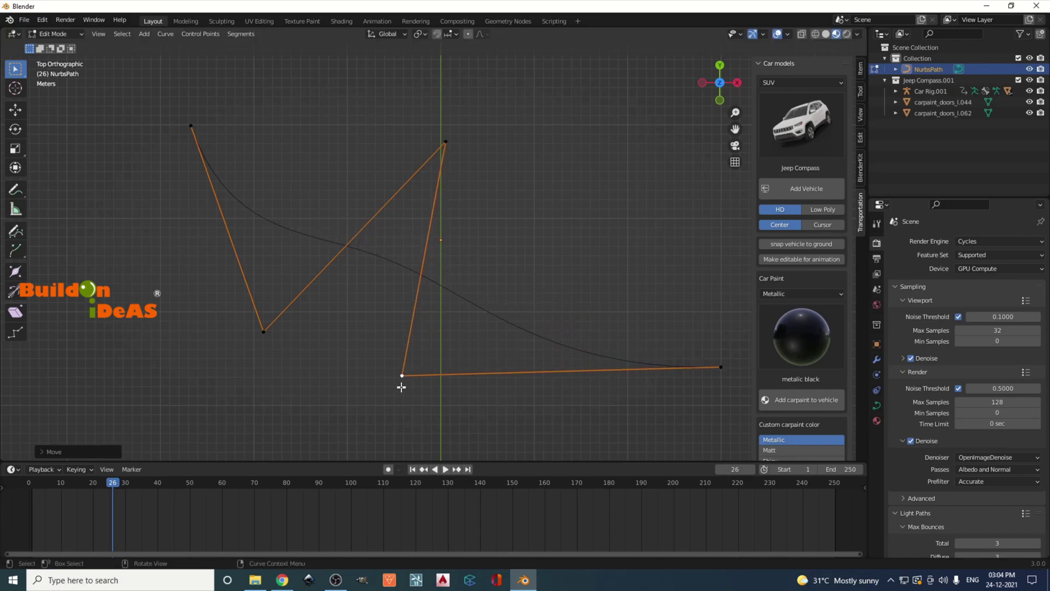
key("g")
left_click(632, 175)
scroll(399, 241, "down", 5)
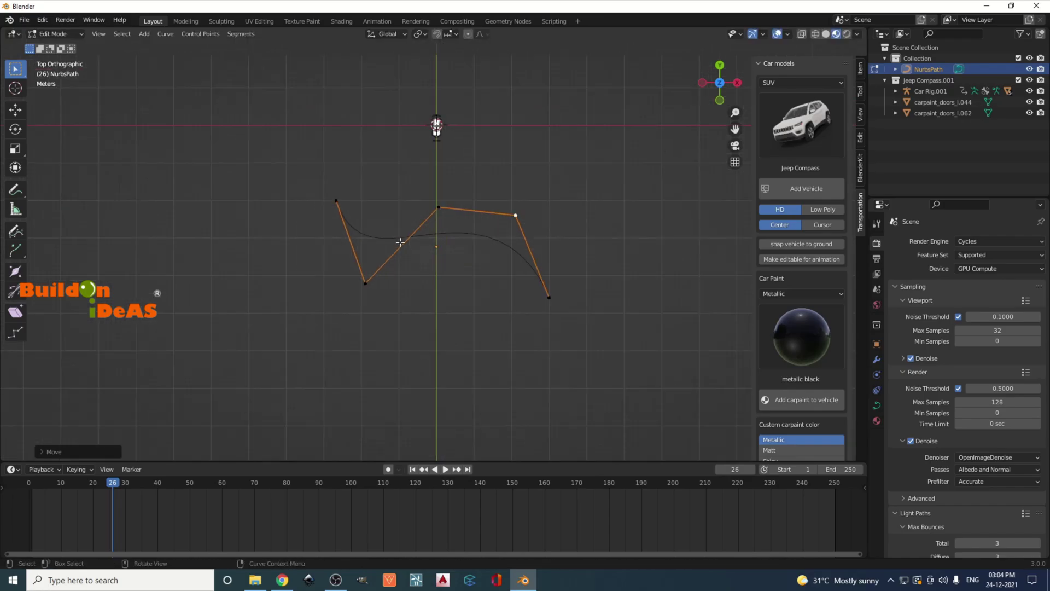
Move the path's first control point farther out past the X axis and pull the second one farther towards negative X and Y.
left_click(336, 201)
key("g")
left_click(176, 74)
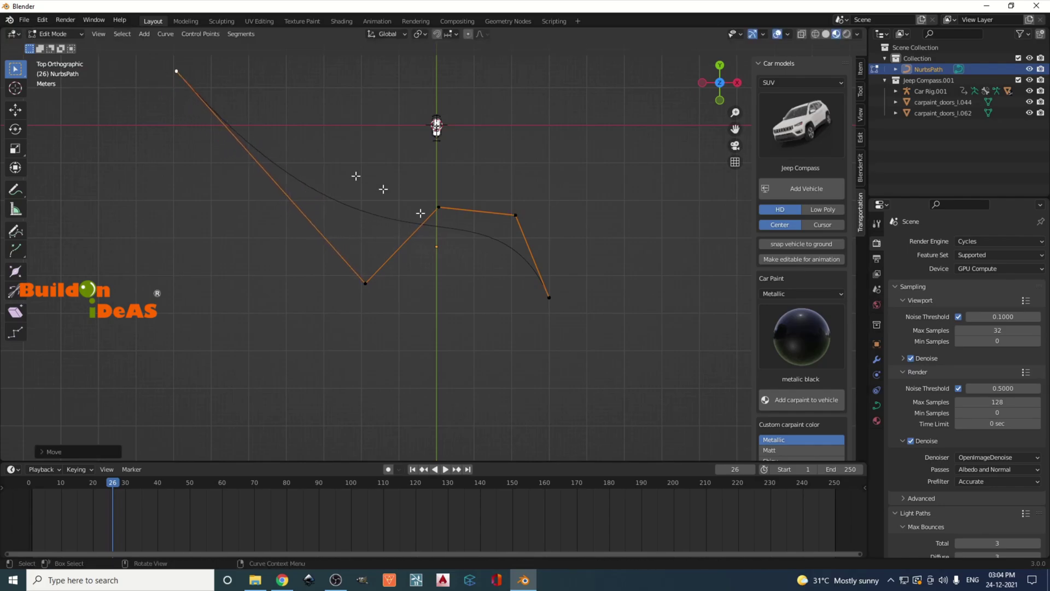
key("g")
left_click(217, 424)
Shift the path's last three control points outward to enlarge the S-shaped curve and return to Object Mode.
left_click(438, 207)
key("g")
left_click(500, 142)
left_click(516, 216)
key("g")
left_click(643, 157)
left_click(543, 304)
key("g")
left_click(684, 445)
scroll(482, 127, "down", 1)
middle_click_drag(481, 127, 475, 272)
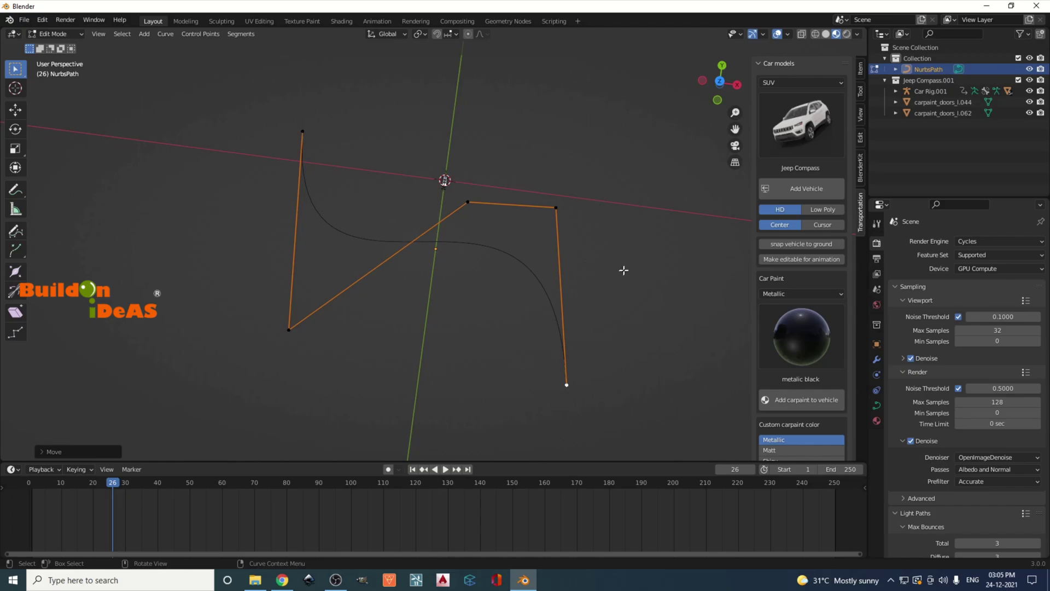
key("Tab")
Add a plane mesh at the world origin under the Jeep and set its size to 5 m.
left_click(143, 33)
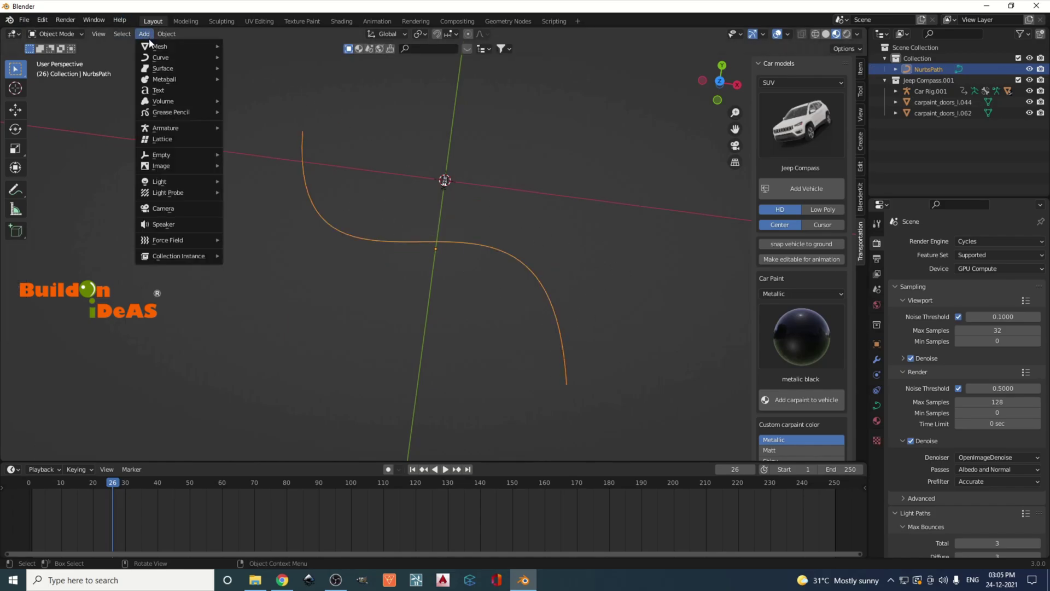
mouse_move(148, 46)
left_click(298, 46)
scroll(455, 208, "up", 3)
middle_click_drag(483, 124, 462, 295, "shift")
scroll(439, 324, "up", 2)
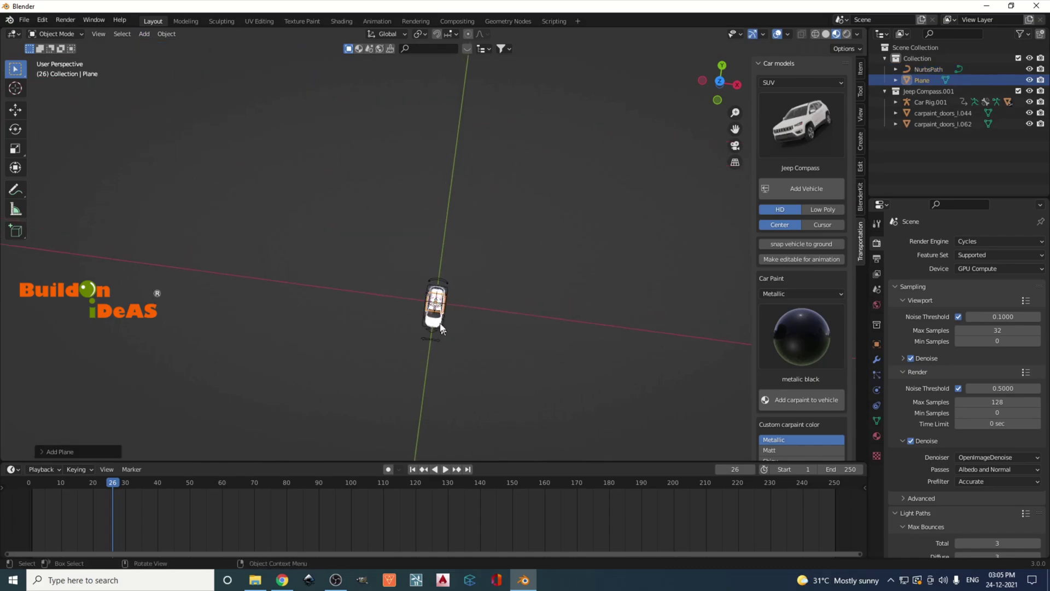
left_click(46, 452)
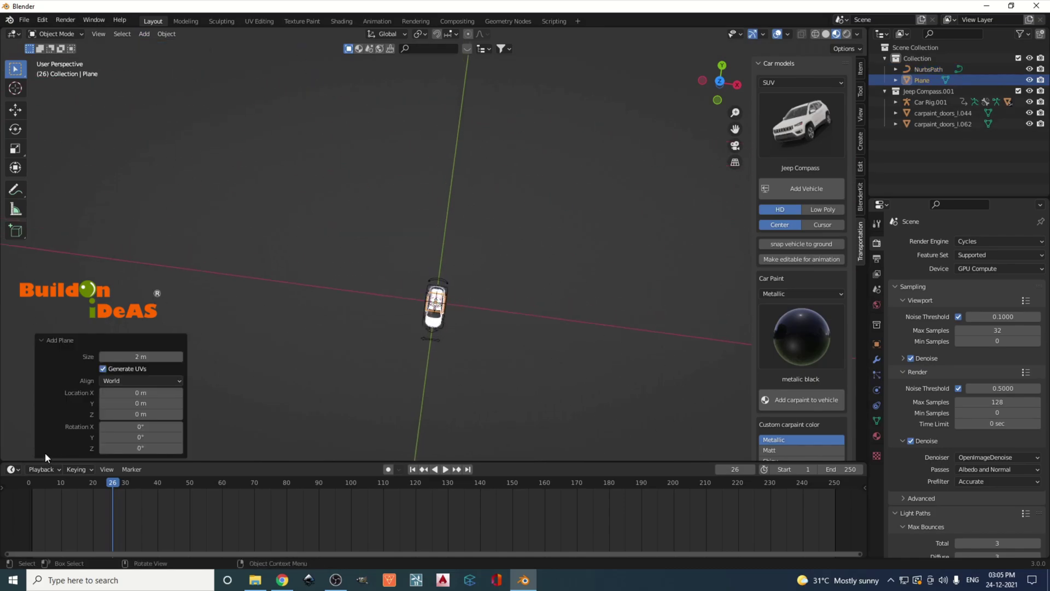
left_click(147, 355)
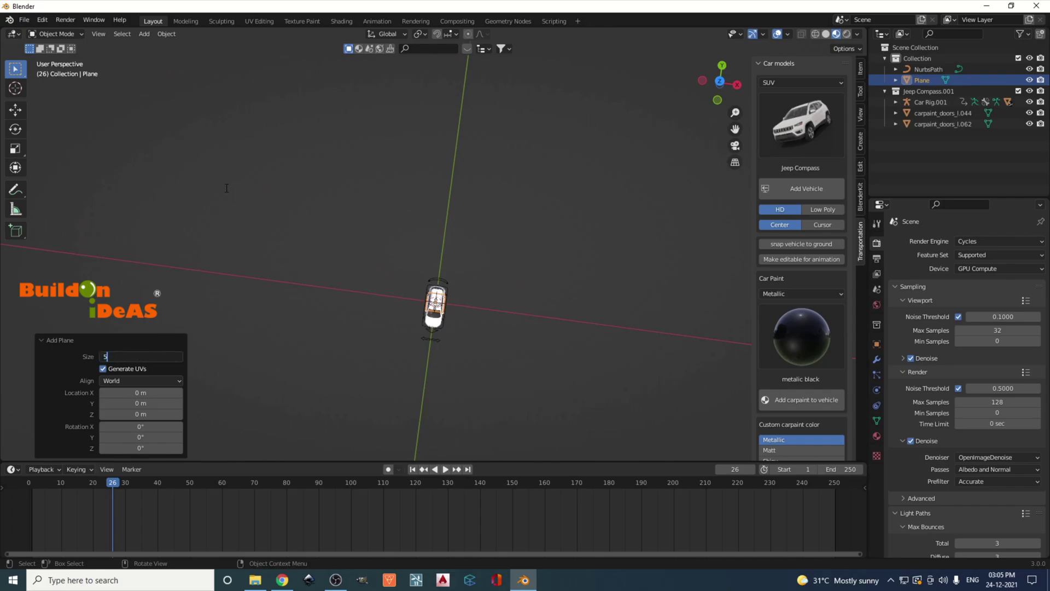
type("5")
key("Return")
Select the plane under the Jeep in the top view and add an Array modifier to it.
scroll(408, 256, "down", 3)
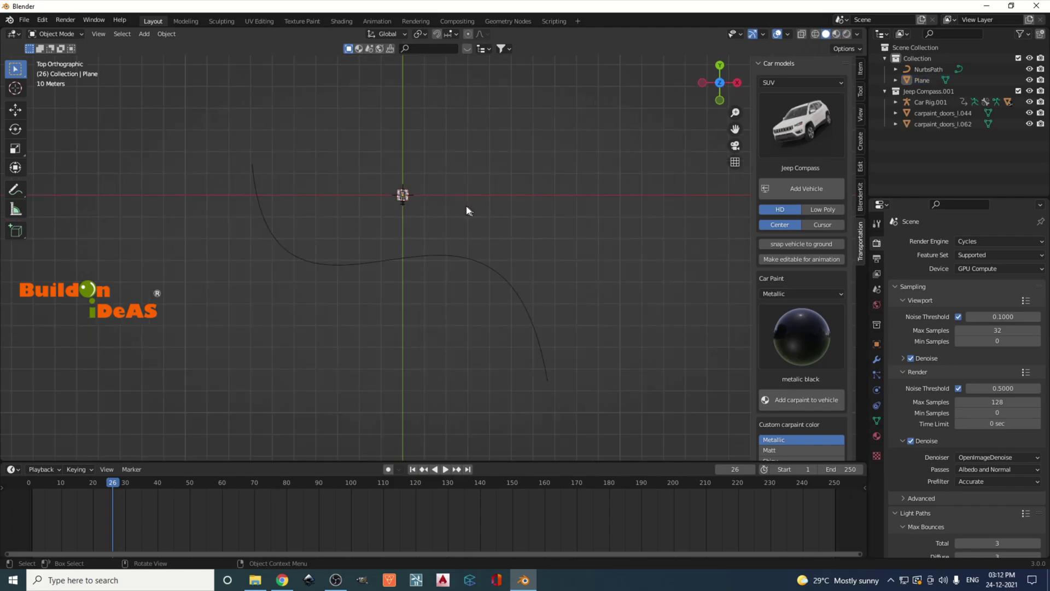
key("KP_7")
middle_click_drag(424, 190, 363, 93, "shift")
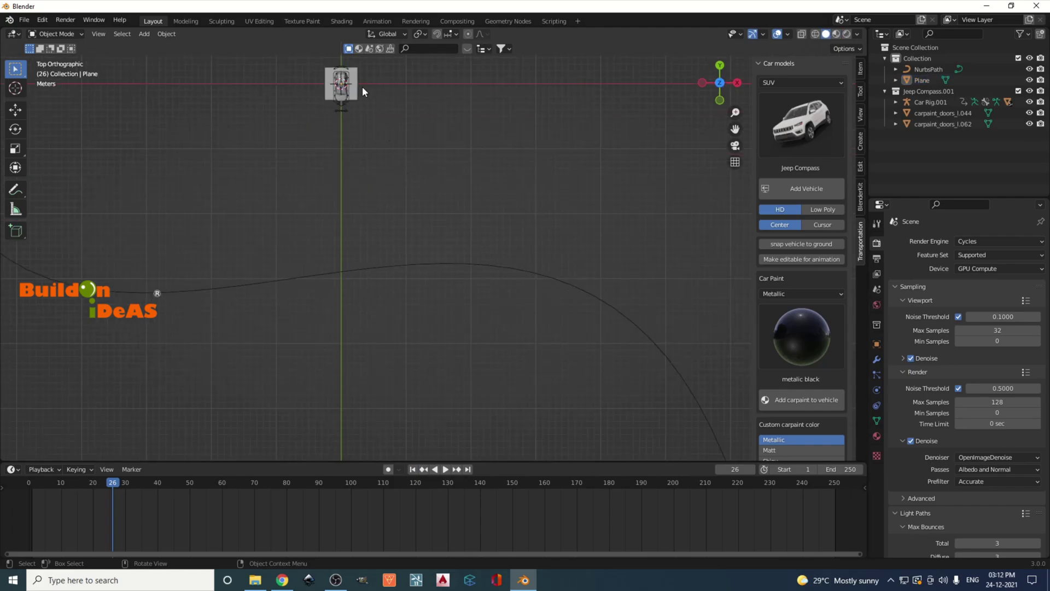
left_click(357, 79)
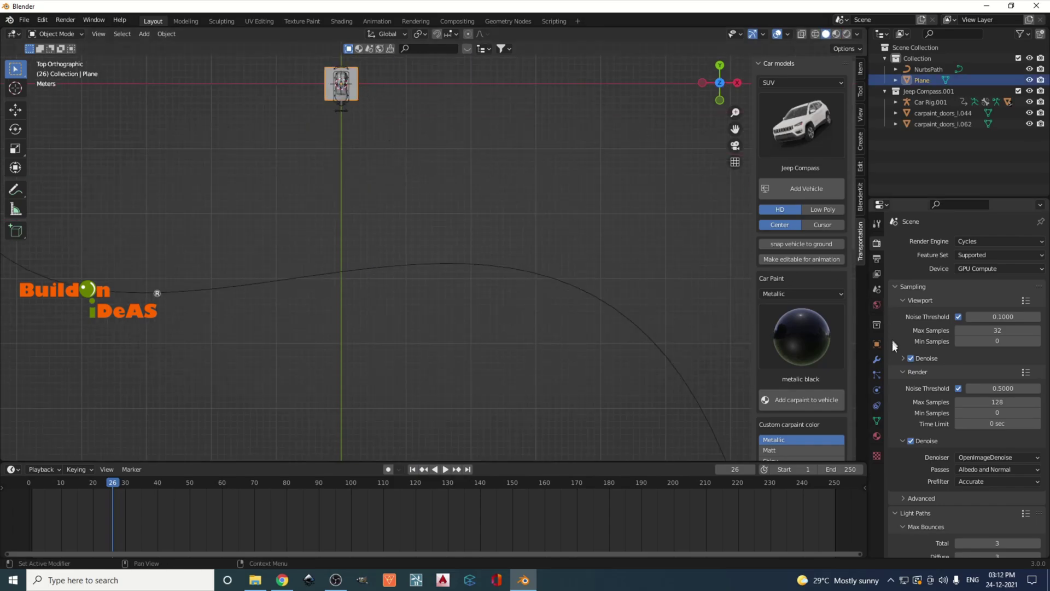
left_click(876, 359)
left_click(912, 241)
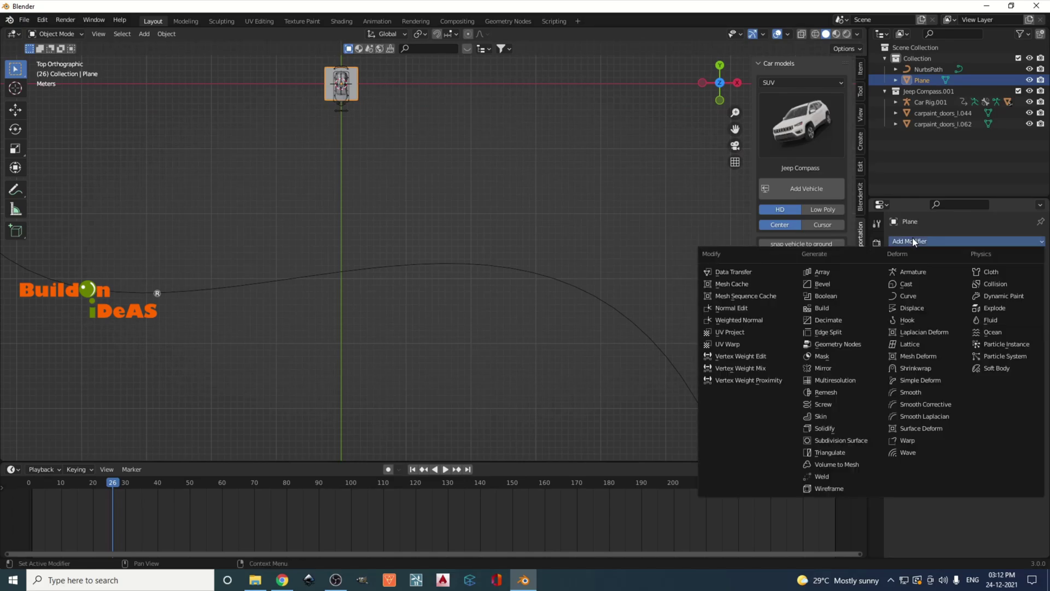
left_click(843, 269)
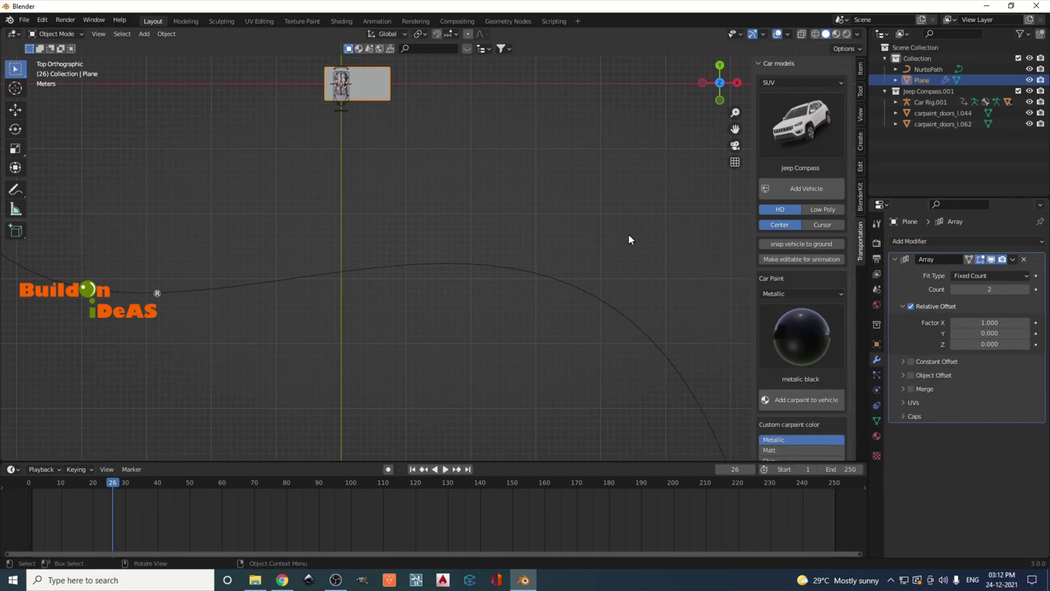
Set the Array modifier's fit type to Fit Curve and pick the NurbsPath as its curve.
scroll(629, 239, "down", 3)
scroll(590, 245, "down", 2)
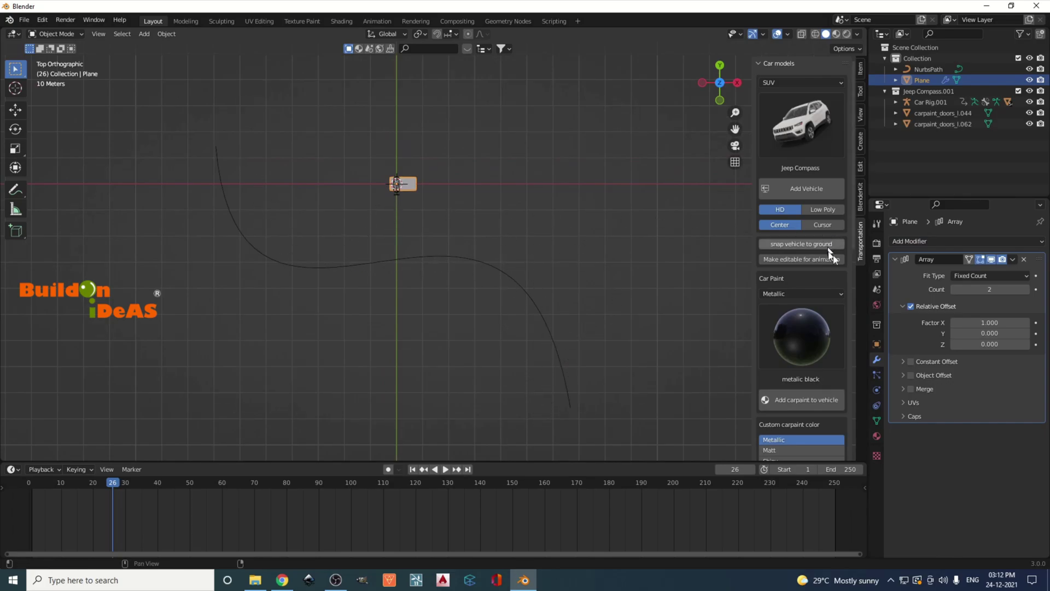
left_click(987, 275)
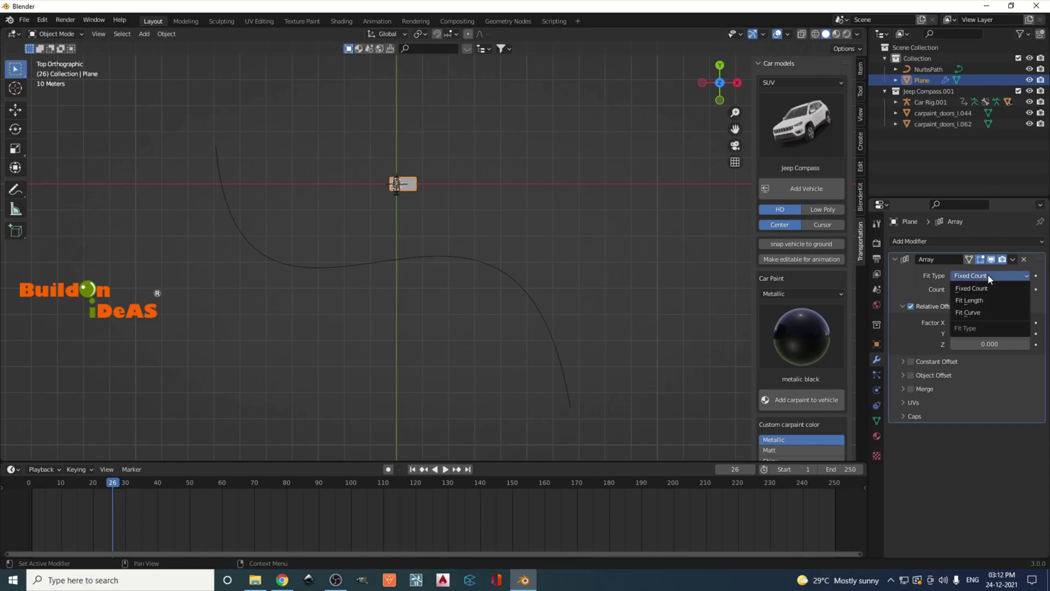
left_click(968, 313)
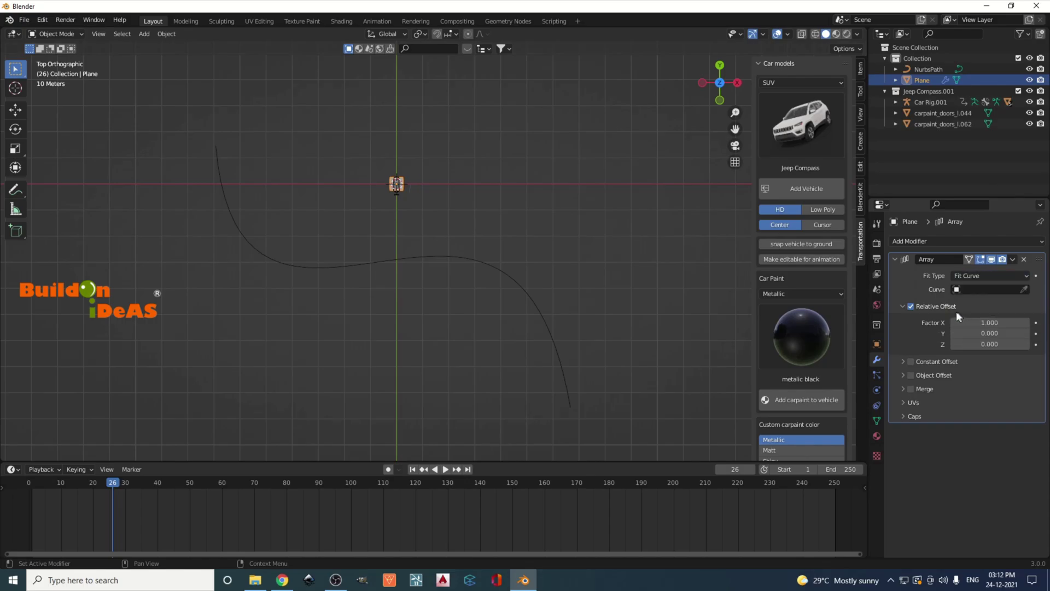
left_click(1028, 289)
left_click(526, 280)
scroll(574, 273, "down", 3)
scroll(574, 271, "up", 1)
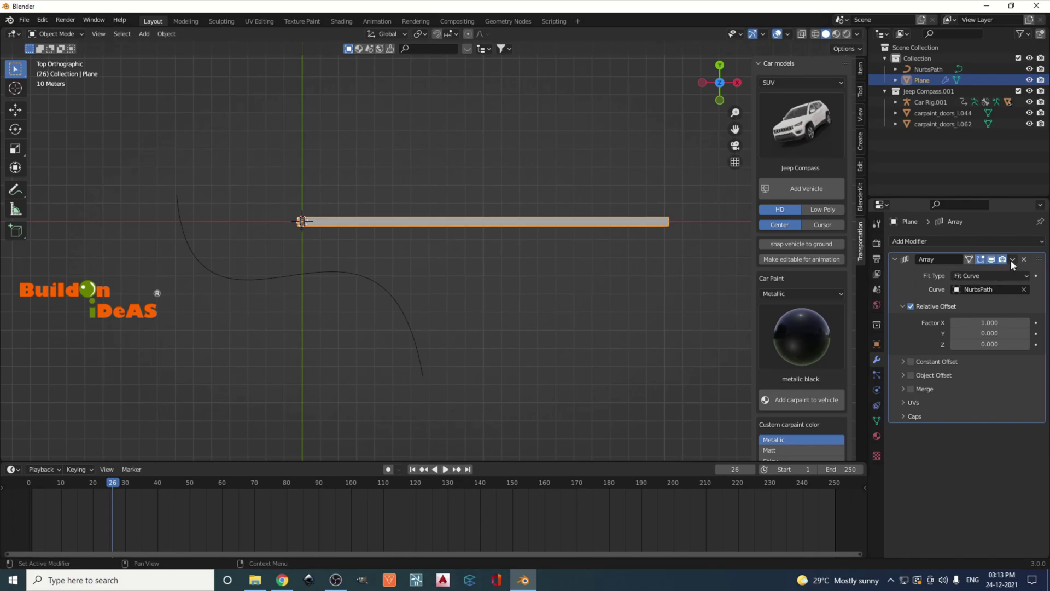
Add a Curve modifier to the plane with the NurbsPath as its curve object.
left_click(933, 240)
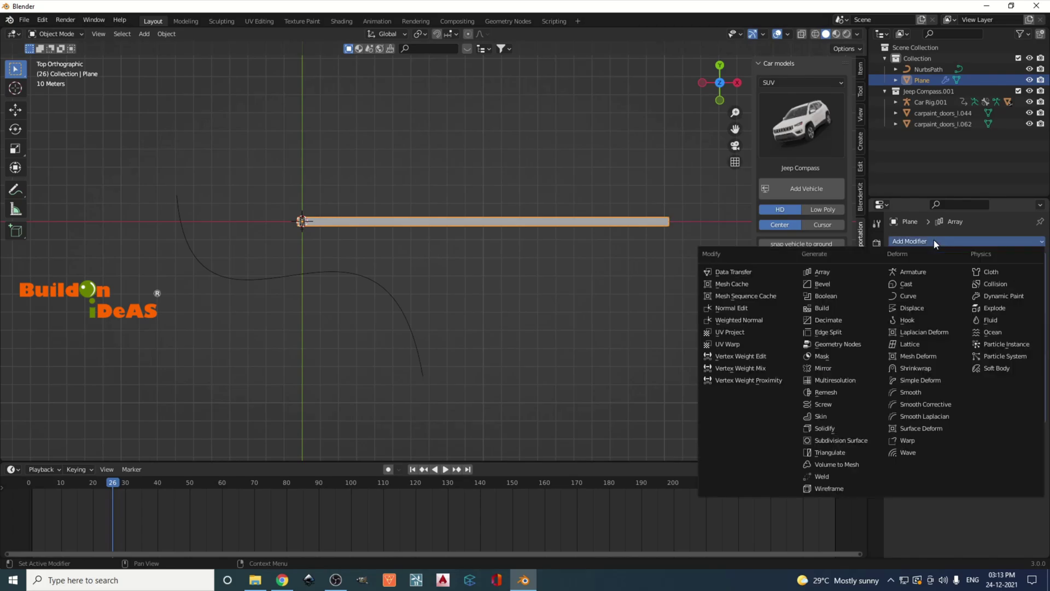
left_click(913, 295)
left_click(1024, 447)
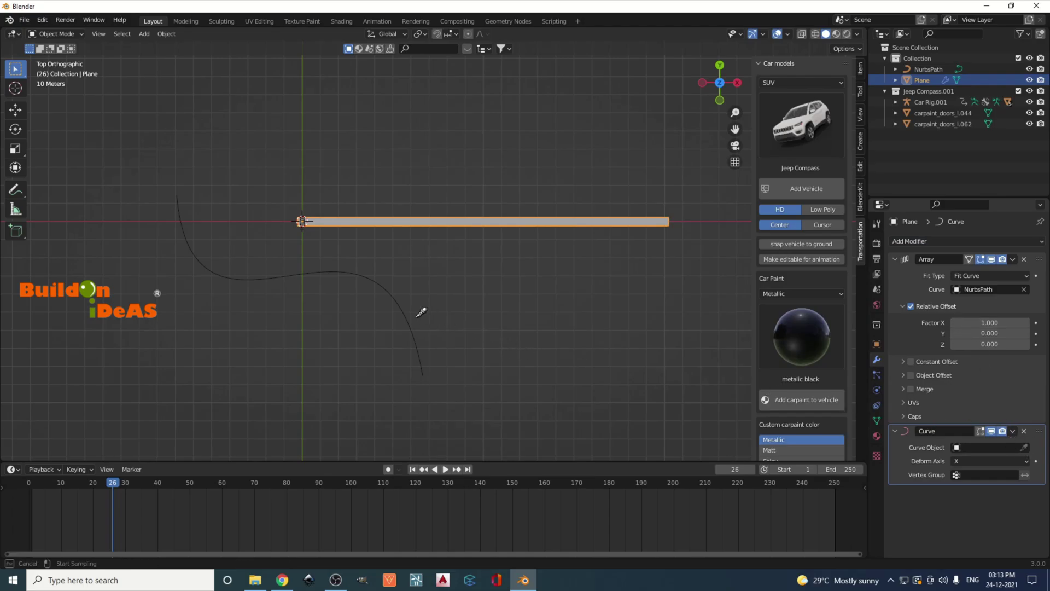
left_click(406, 295)
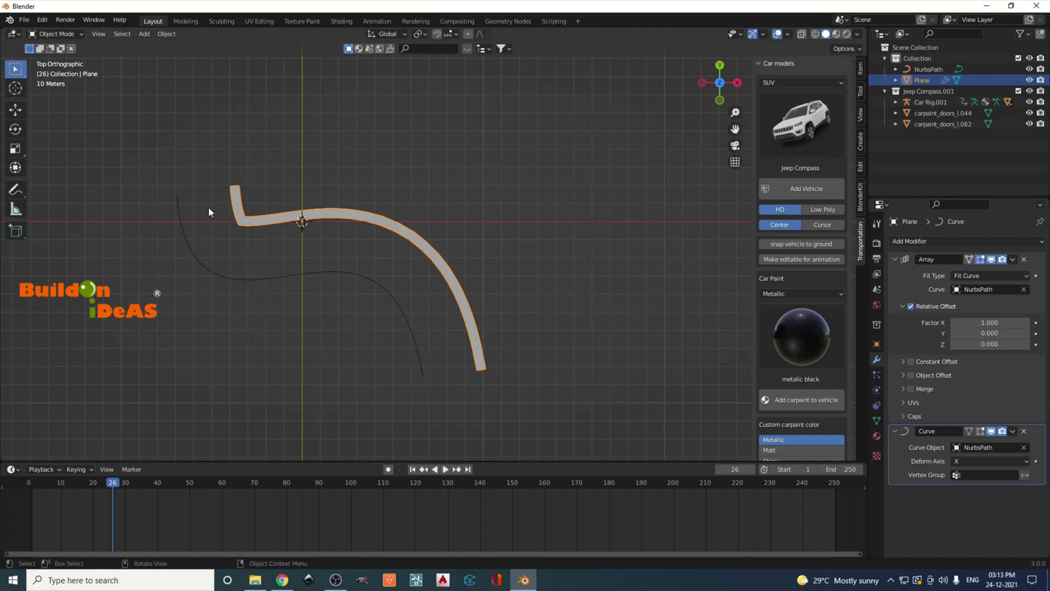
Select the path curve and snap the 3D cursor to its origin.
middle_click_drag(382, 330, 462, 288, "shift")
scroll(475, 267, "up", 2)
left_click(459, 261)
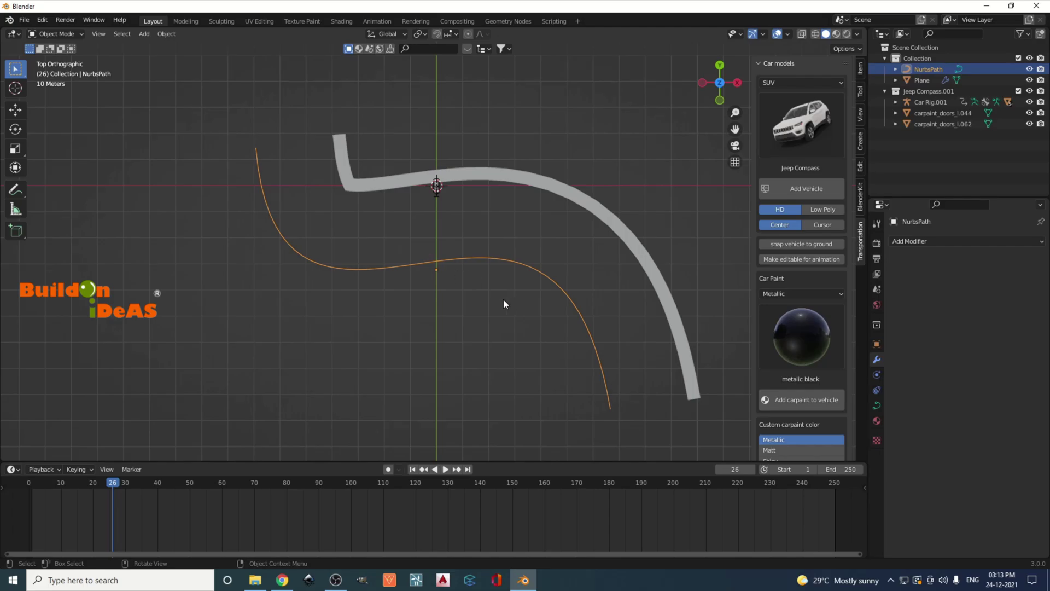
key("shift+s")
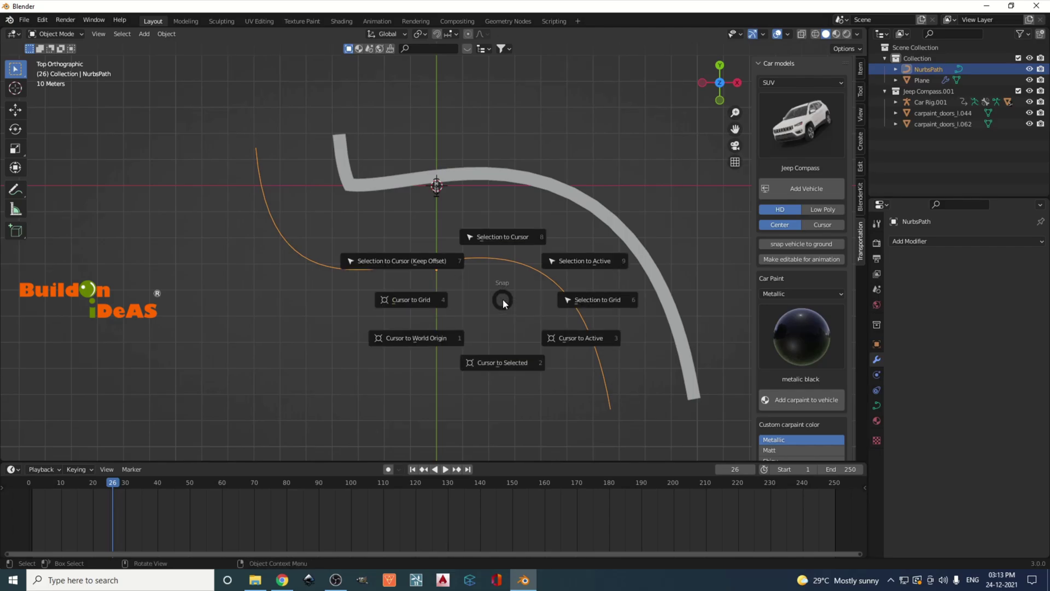
left_click(501, 363)
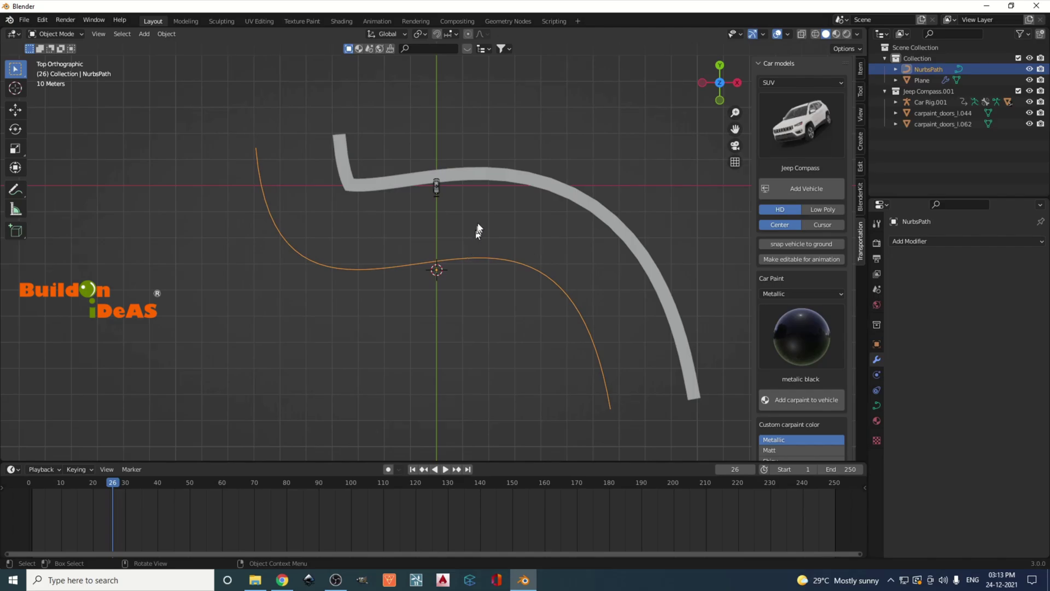
Snap the road plane to the 3D cursor so that it lies on the path, then deselect everything.
left_click(480, 174)
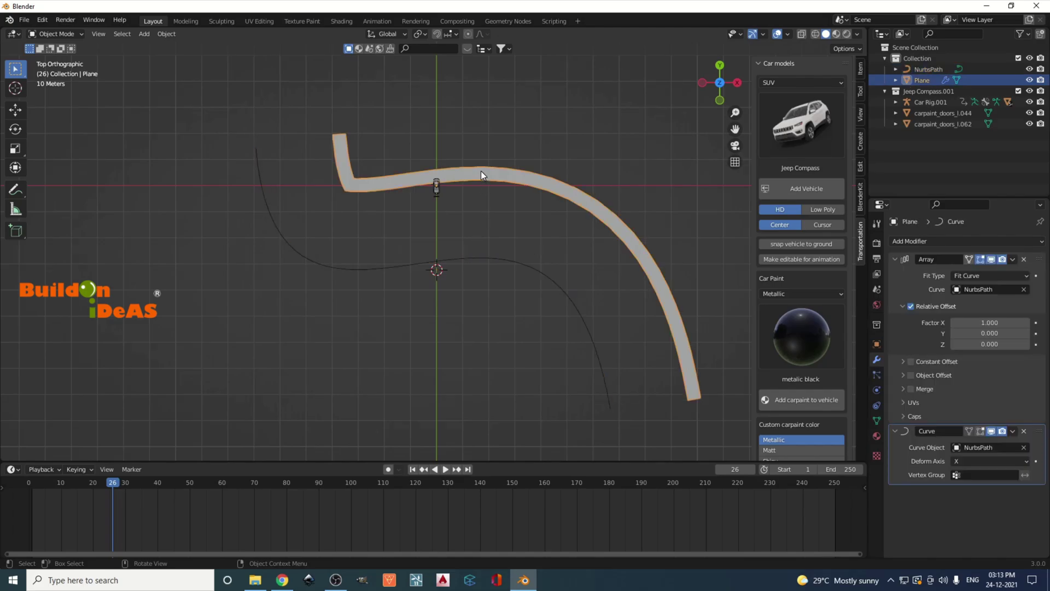
key("shift+s")
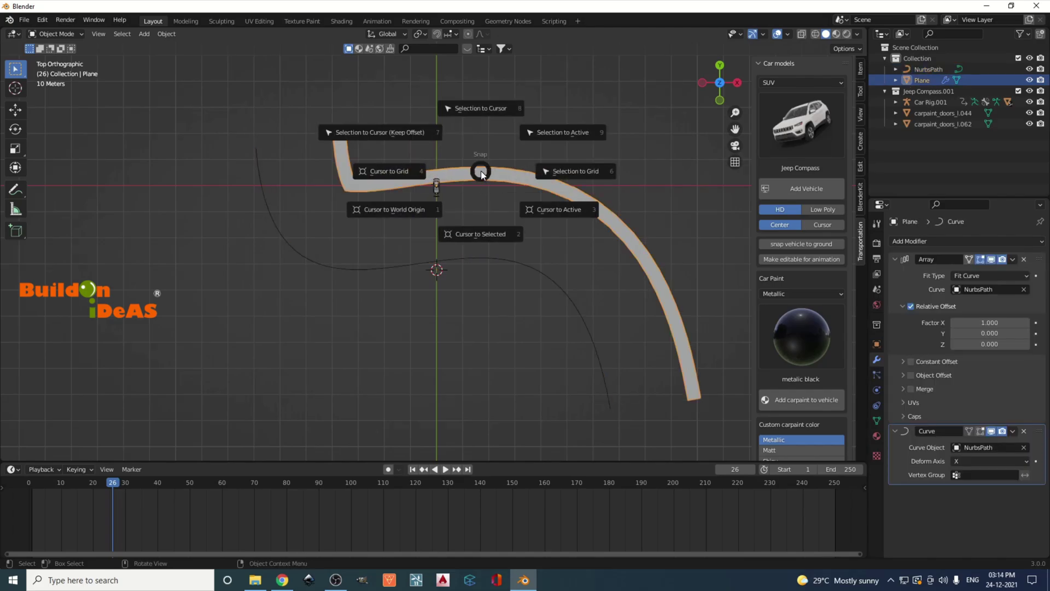
left_click(484, 107)
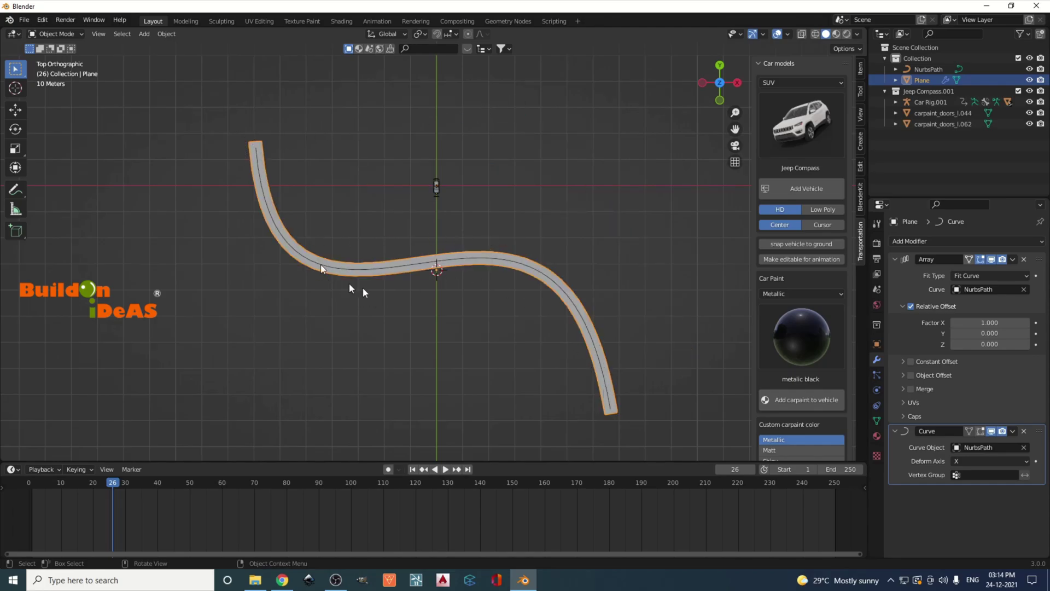
middle_click_drag(512, 362, 499, 273)
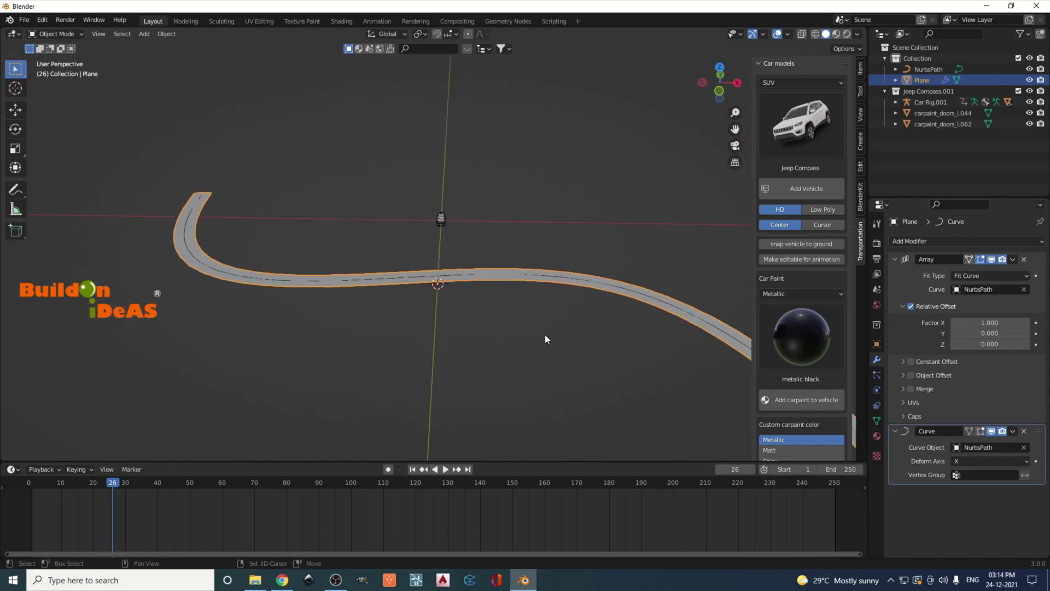
middle_click_drag(545, 339, 527, 330, "shift")
key("alt+a")
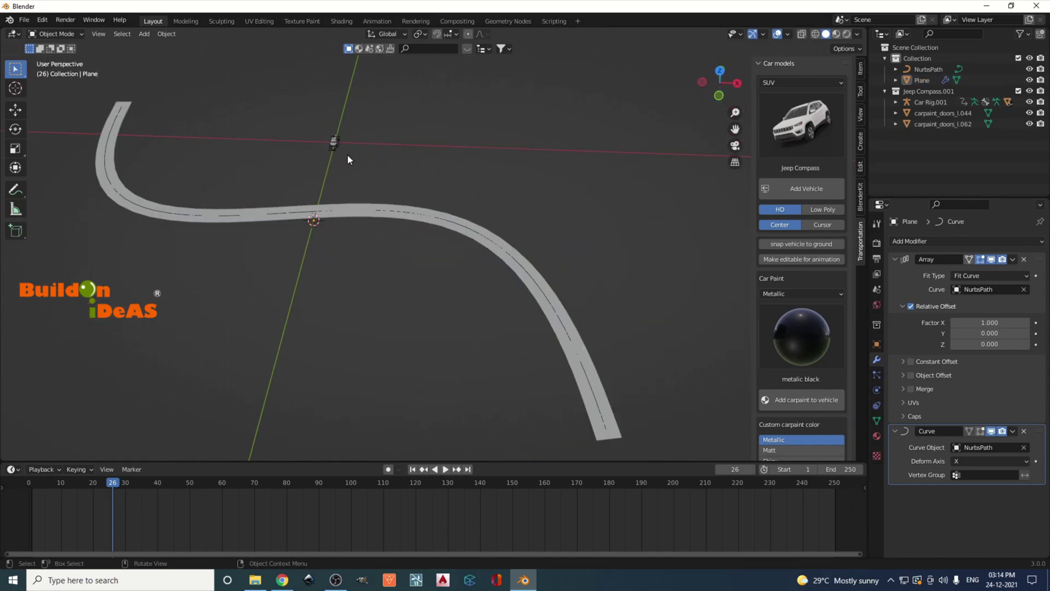
Select the path curve, add the car rig to the selection as the active object, and switch the rig to Pose Mode.
left_click(490, 241)
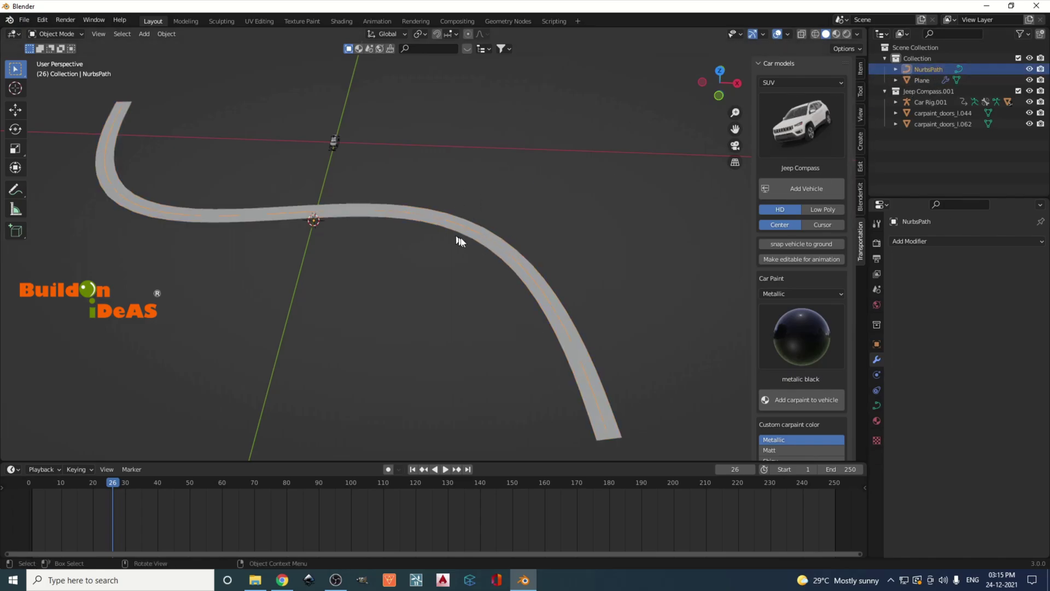
scroll(438, 223, "up", 3)
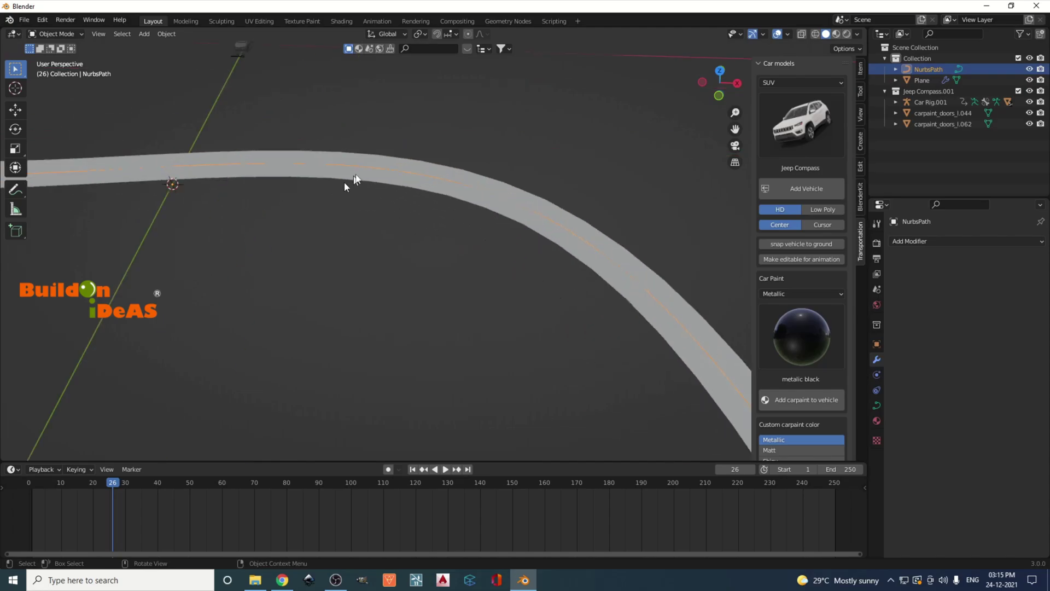
scroll(347, 183, "down", 1)
middle_click_drag(347, 155, 425, 272, "shift")
scroll(425, 272, "up", 2)
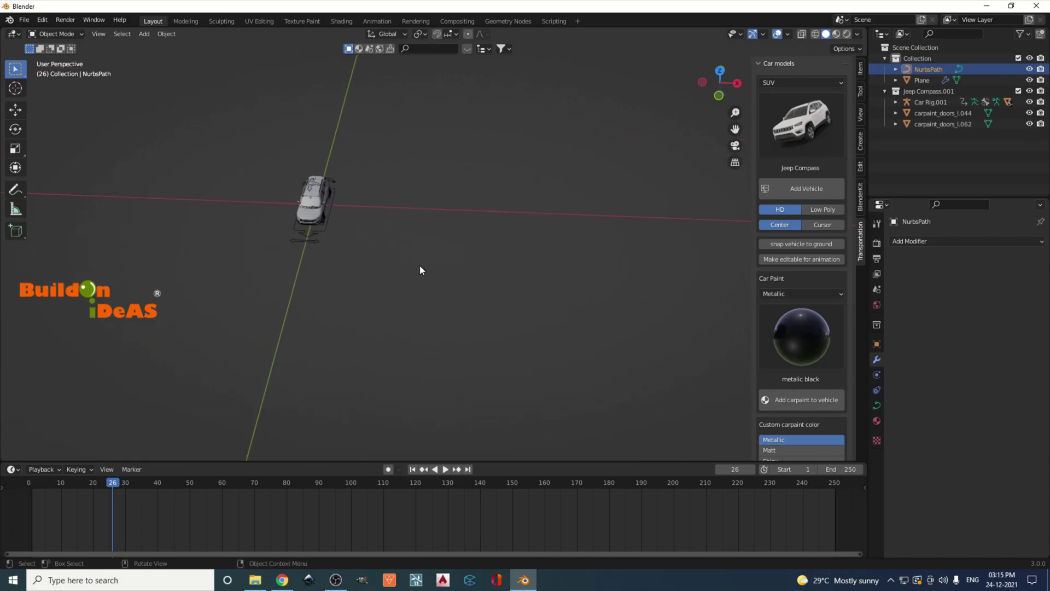
left_click(323, 230)
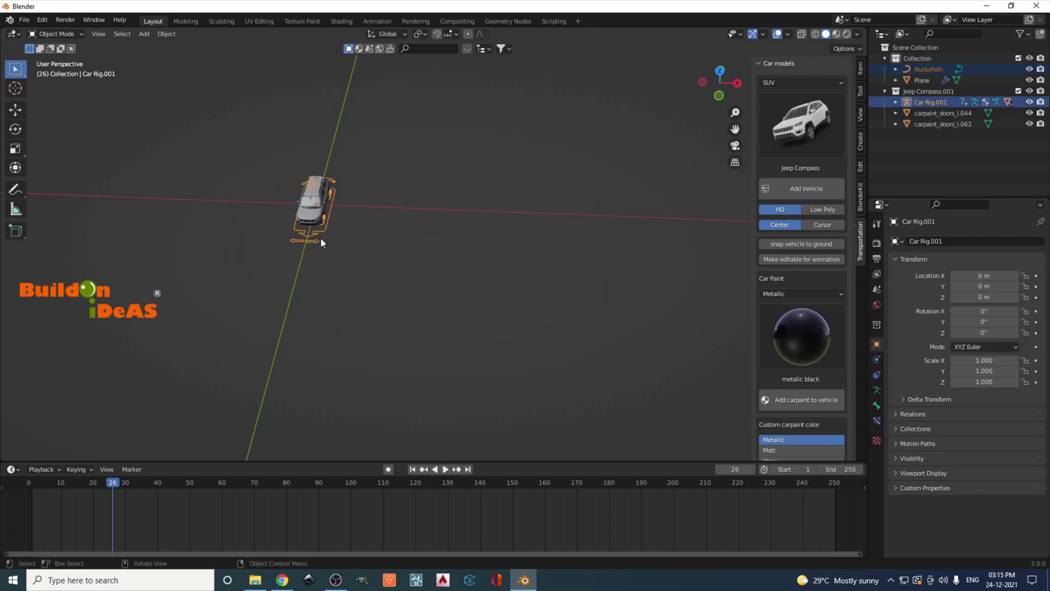
scroll(352, 211, "up", 3)
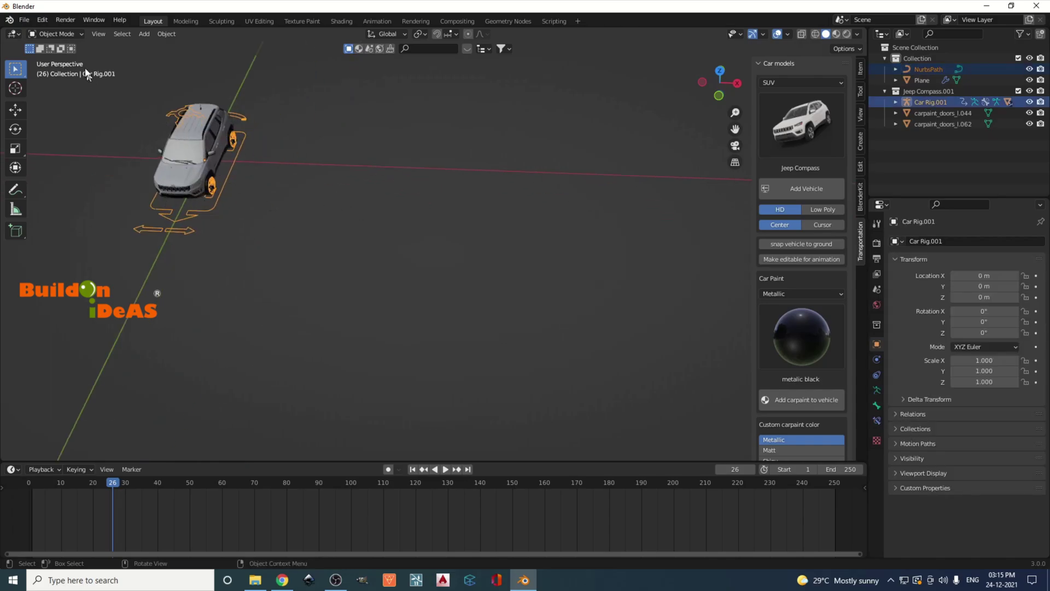
left_click(80, 34)
left_click(61, 69)
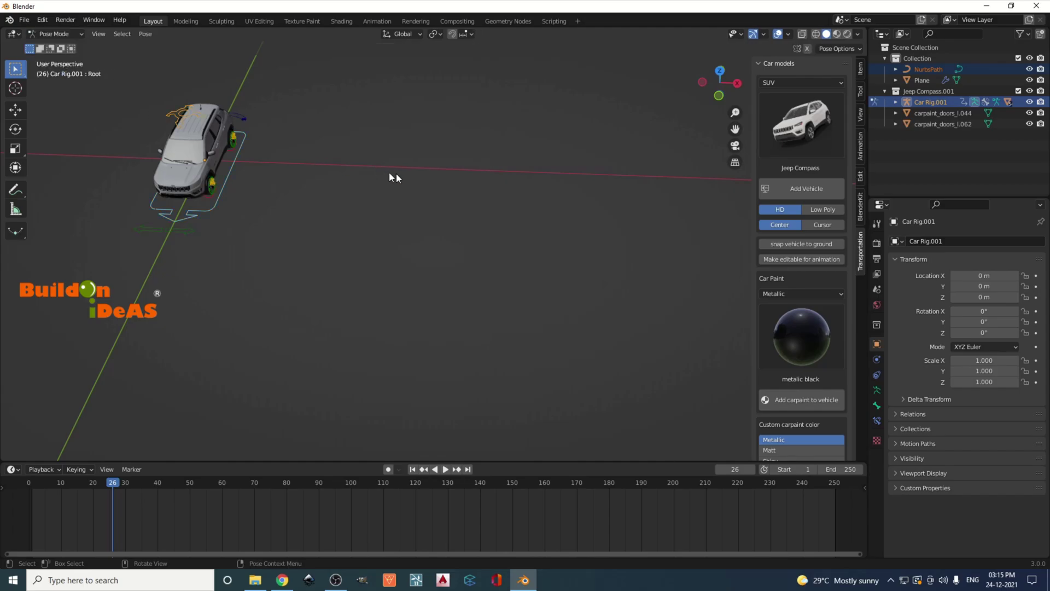
At the start of the timeline, add a Follow Path bone constraint to the rig's Root bone with NurbsPath as its target.
scroll(390, 174, "down", 8)
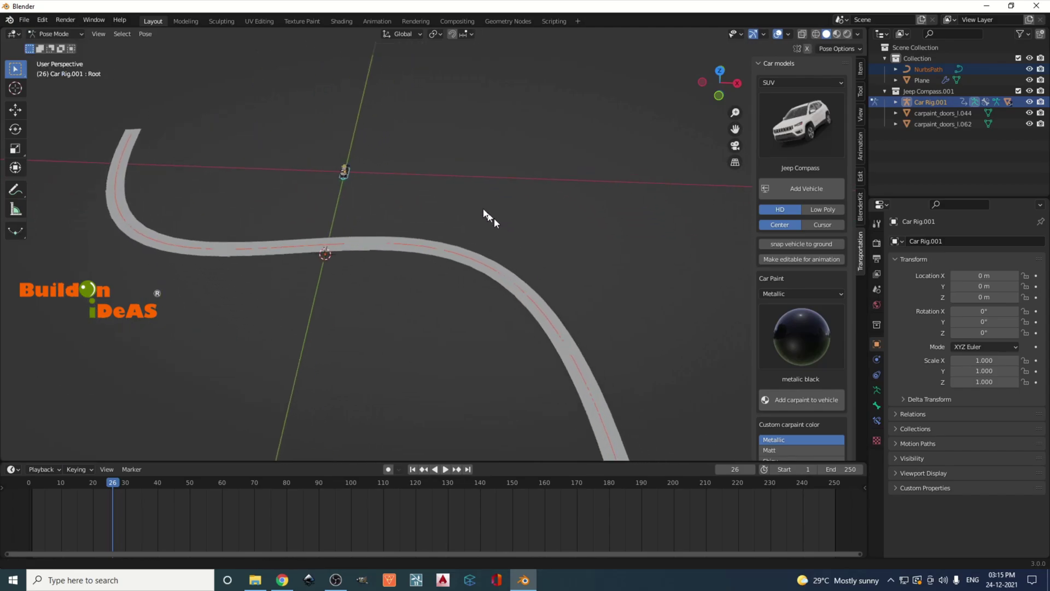
middle_click_drag(486, 212, 465, 190, "shift")
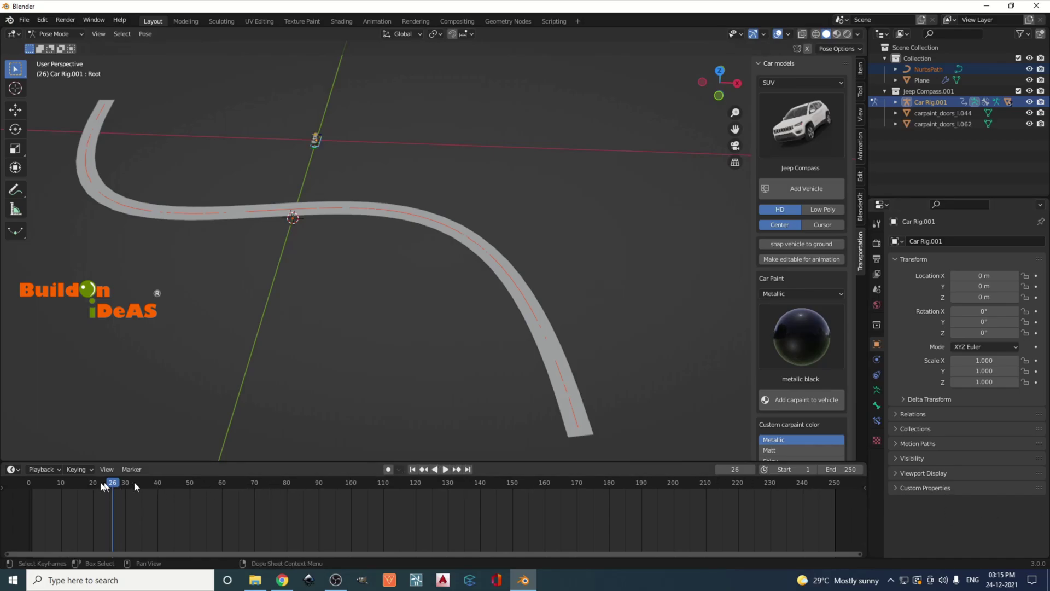
left_click(412, 469)
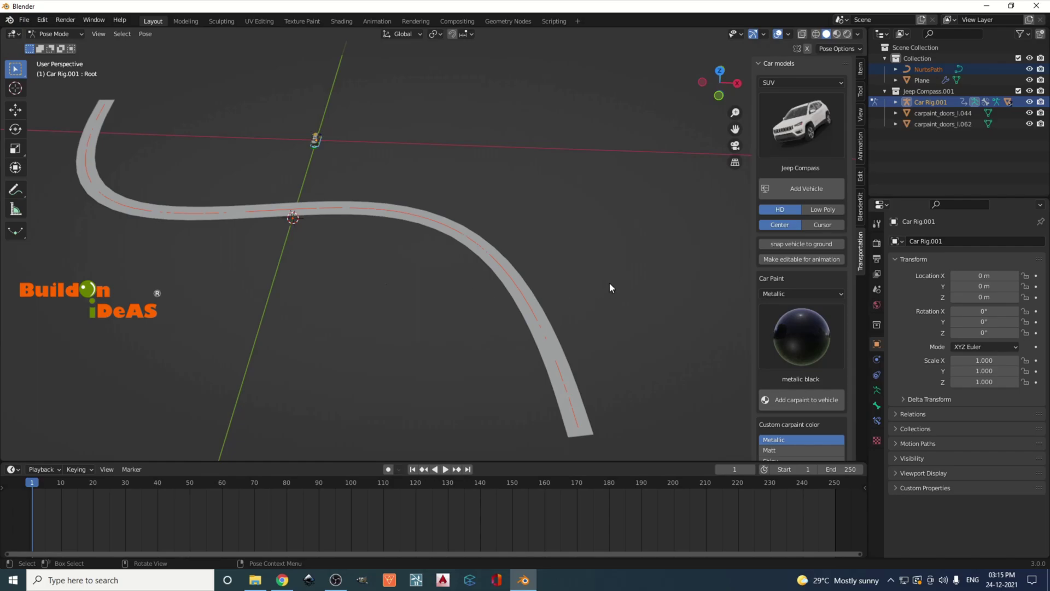
left_click(877, 421)
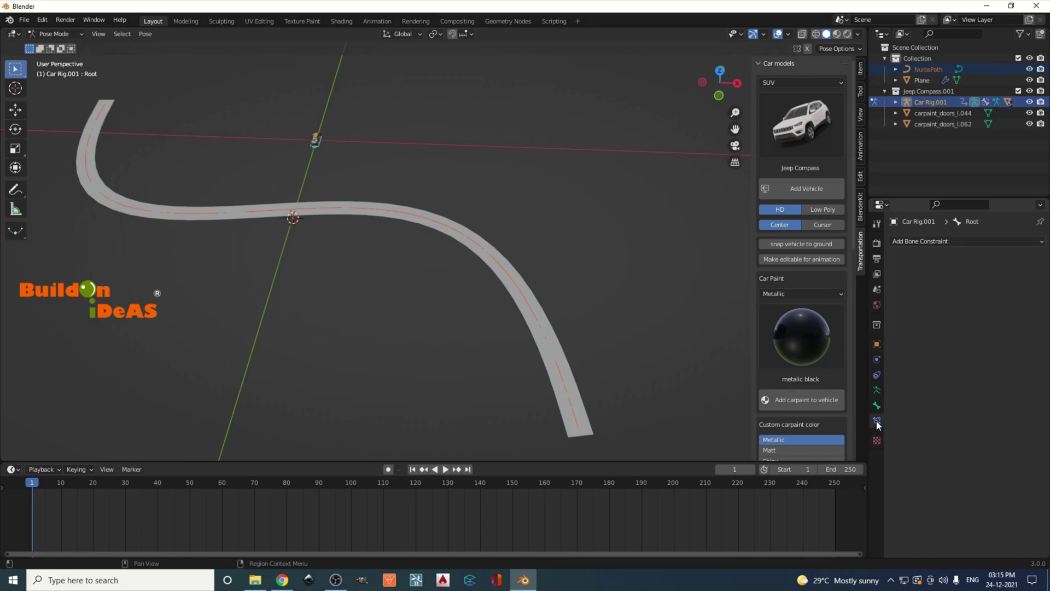
left_click(907, 241)
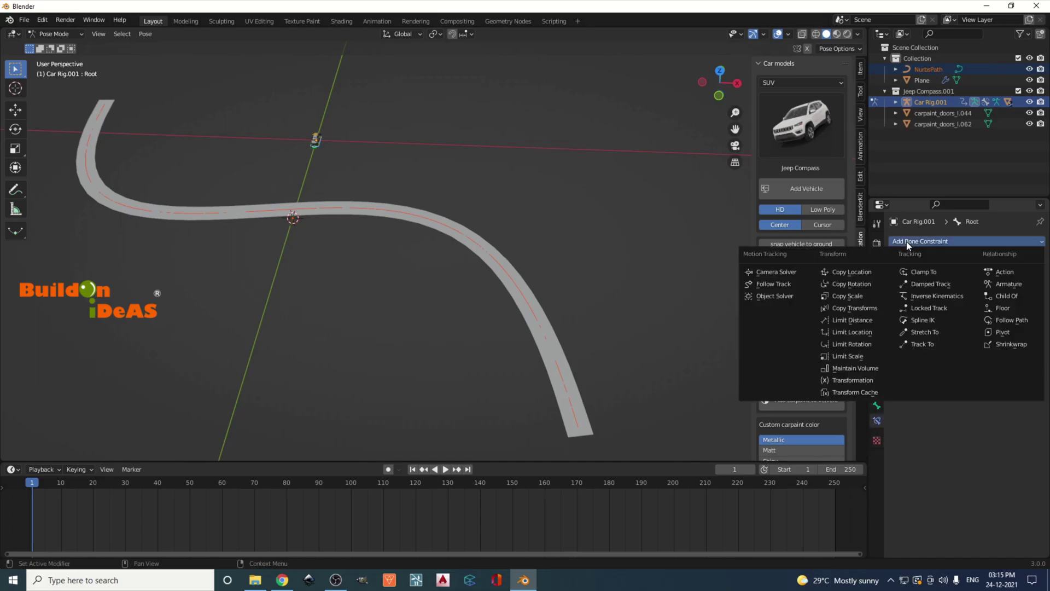
left_click(1011, 321)
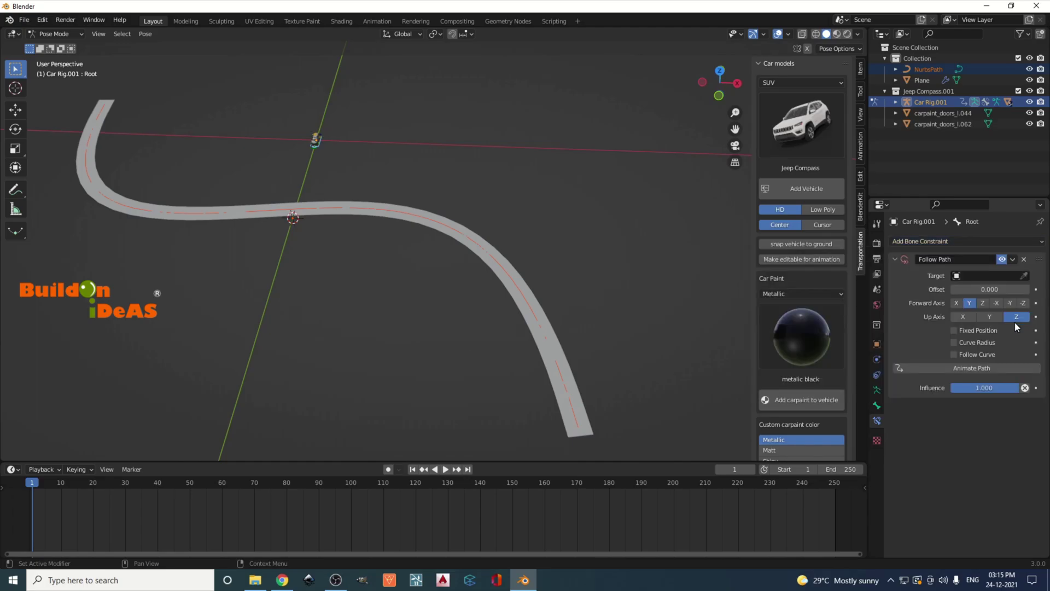
left_click(1024, 275)
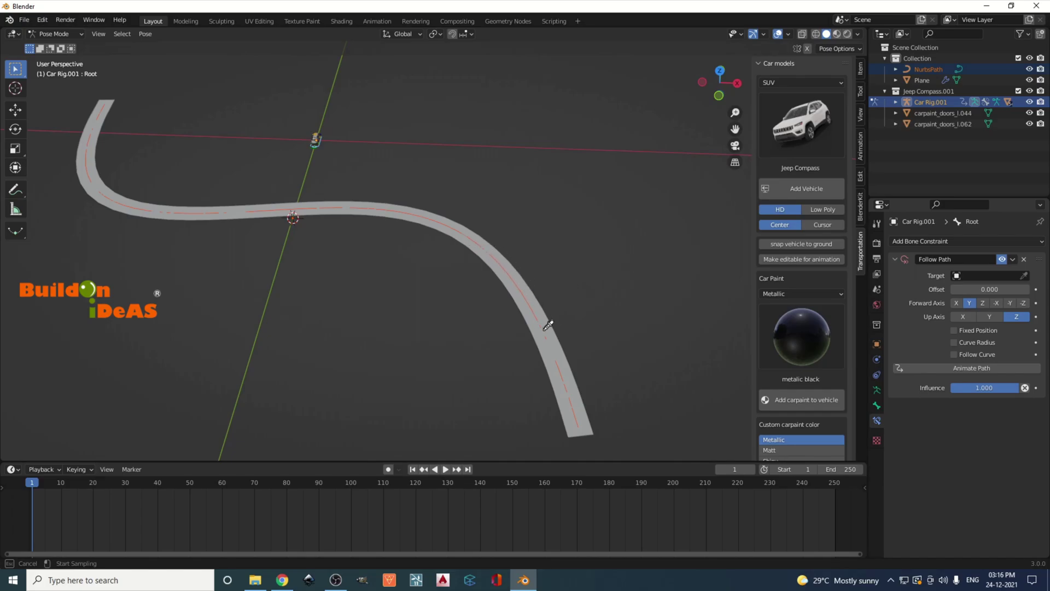
left_click(531, 295)
Enable Follow Curve and Fixed Position in the Root bone's Follow Path constraint.
middle_click_drag(473, 314, 421, 350)
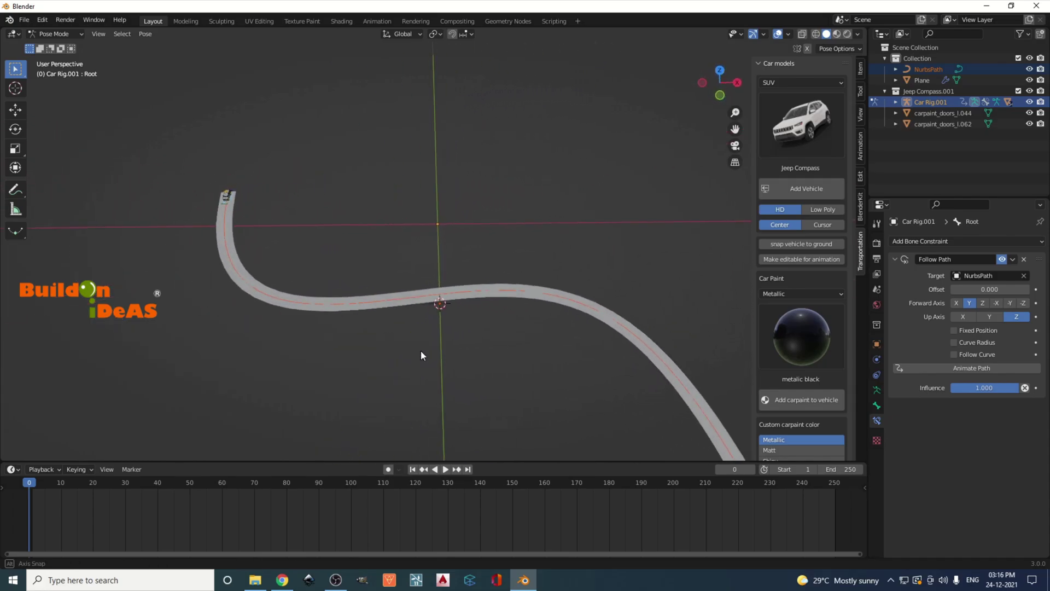
key("KP_Decimal")
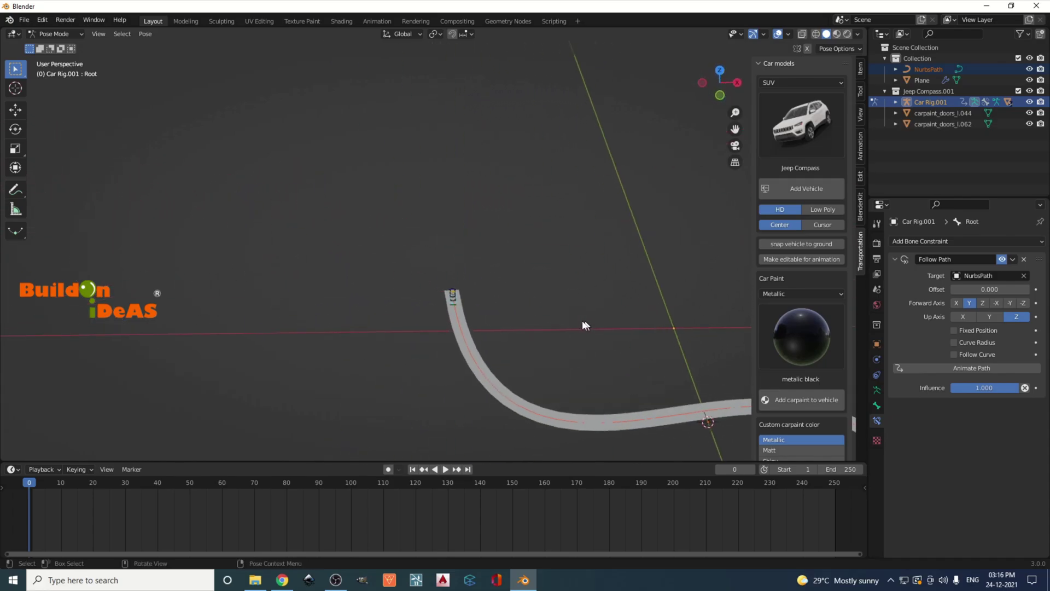
scroll(457, 356, "up", 3)
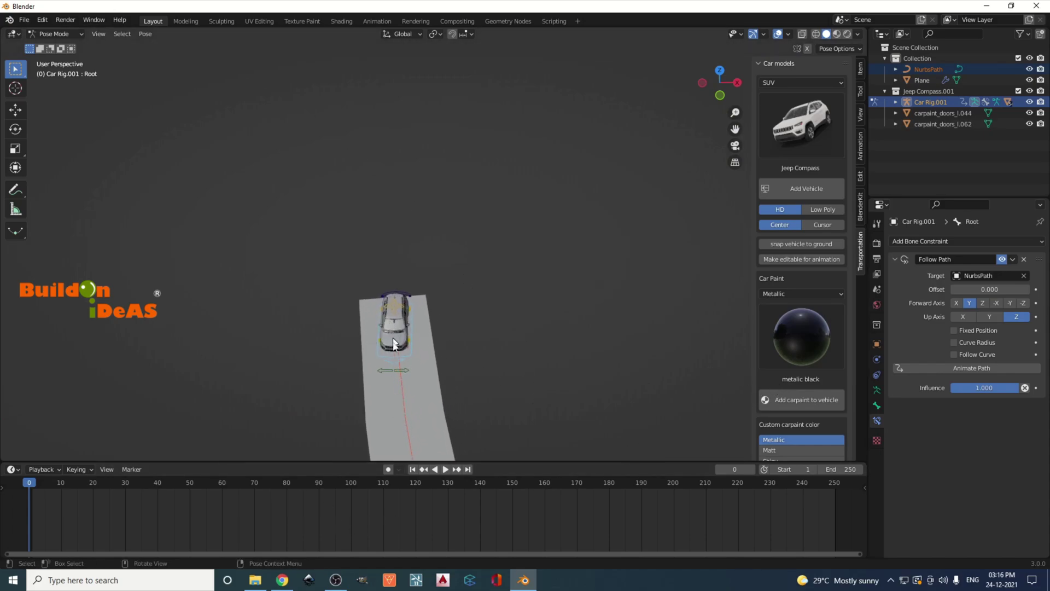
left_click(954, 354)
middle_click_drag(560, 363, 494, 163)
scroll(493, 163, "up", 1)
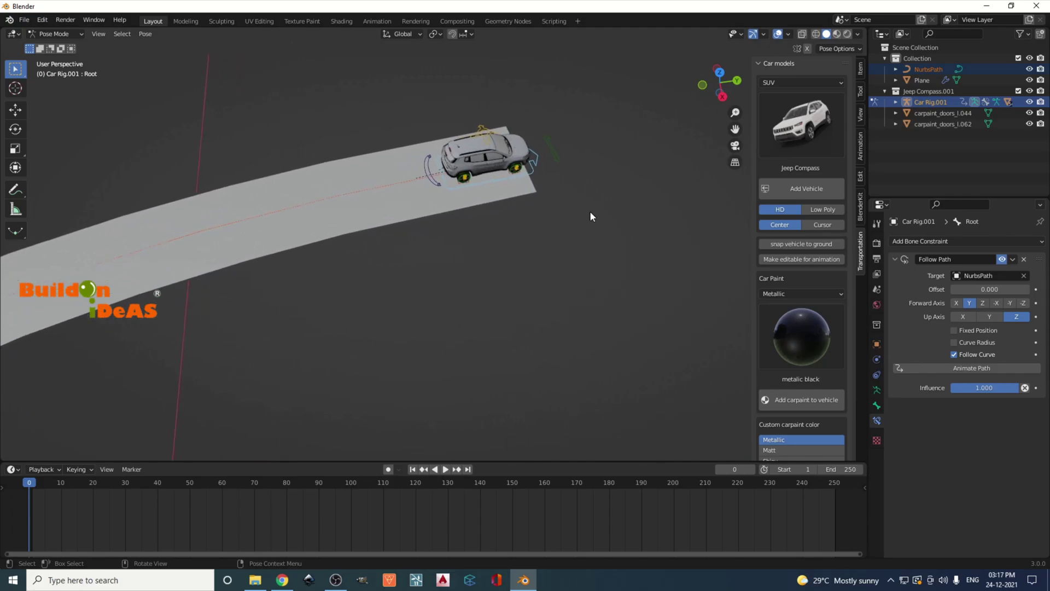
left_click(954, 331)
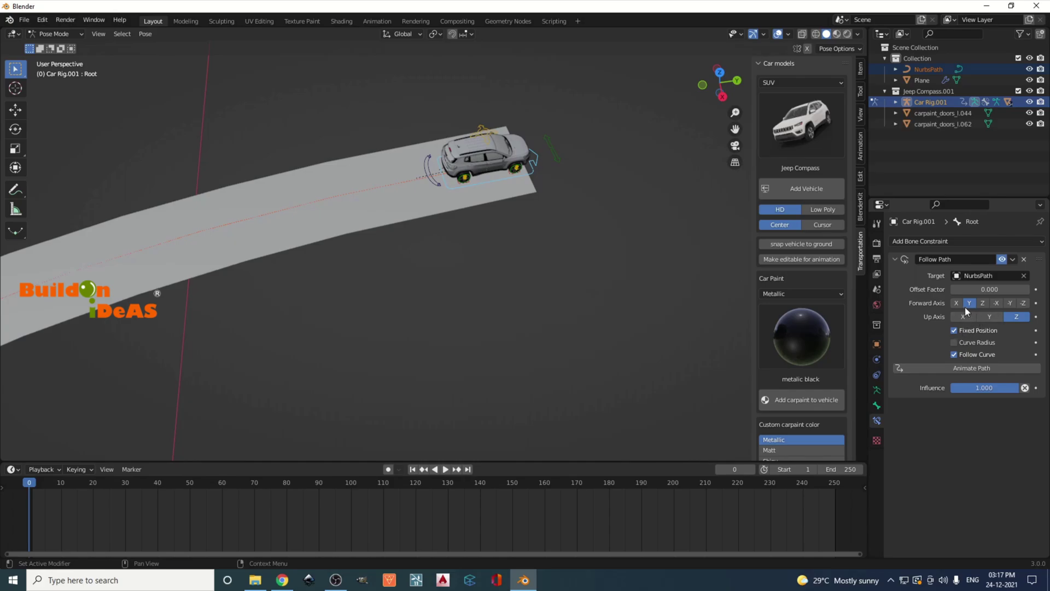
Set the Follow Path constraint's forward axis to -Y and check which way the car faces on the road.
middle_click_drag(542, 159, 537, 169)
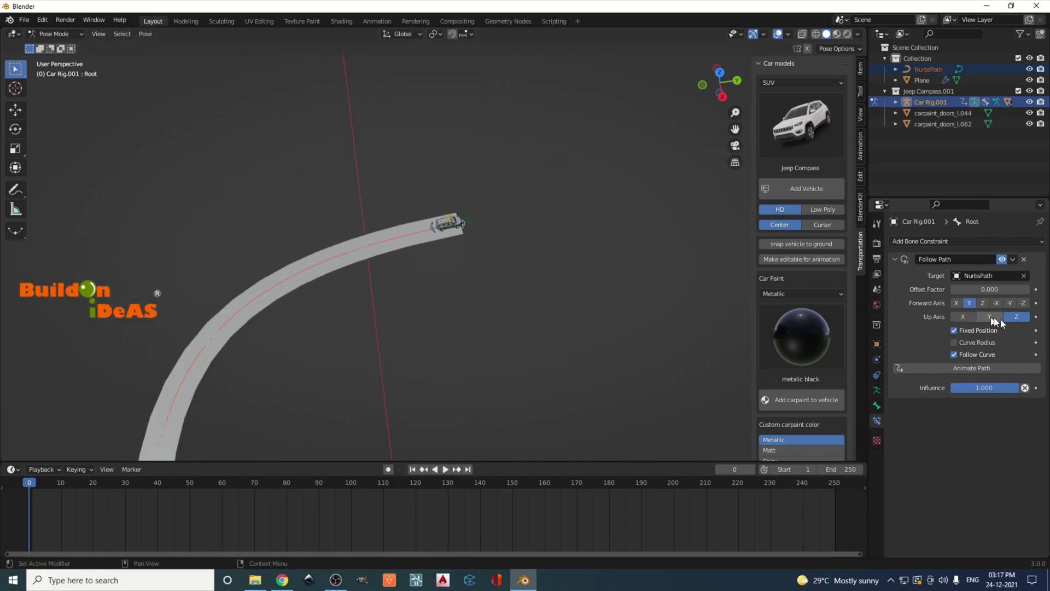
left_click(1011, 302)
middle_click_drag(508, 235, 562, 151)
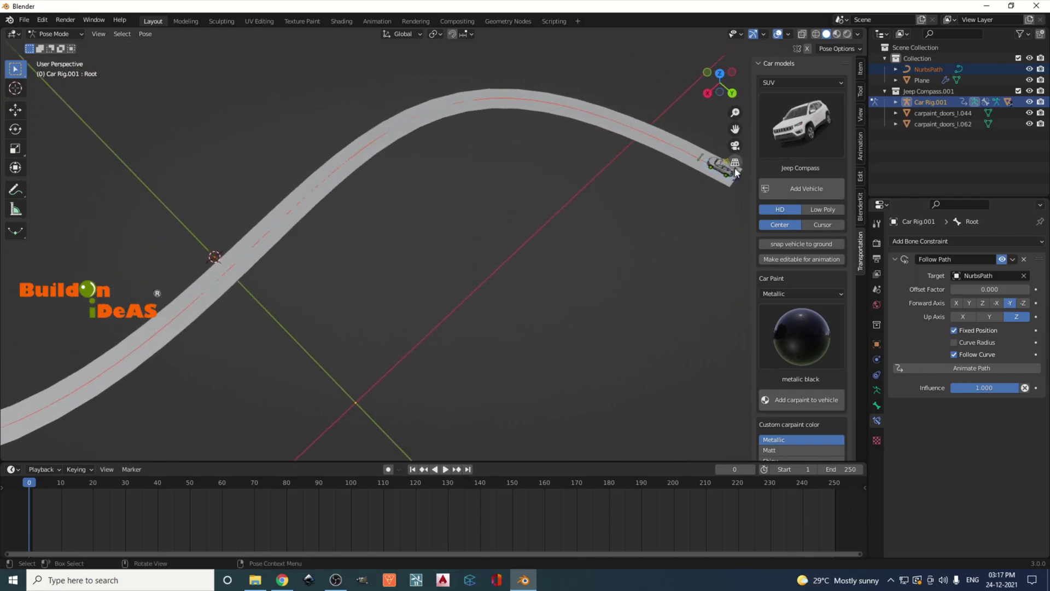
scroll(586, 190, "down", 3)
middle_click_drag(264, 281, 284, 204)
scroll(534, 300, "up", 3)
scroll(517, 268, "up", 1)
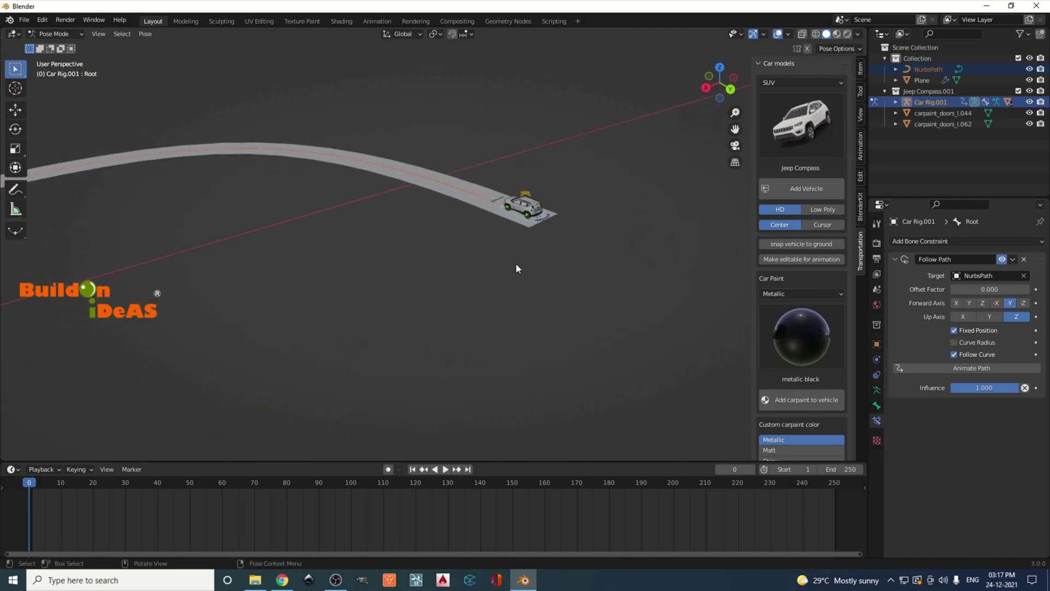
middle_click_drag(553, 261, 502, 263, "shift")
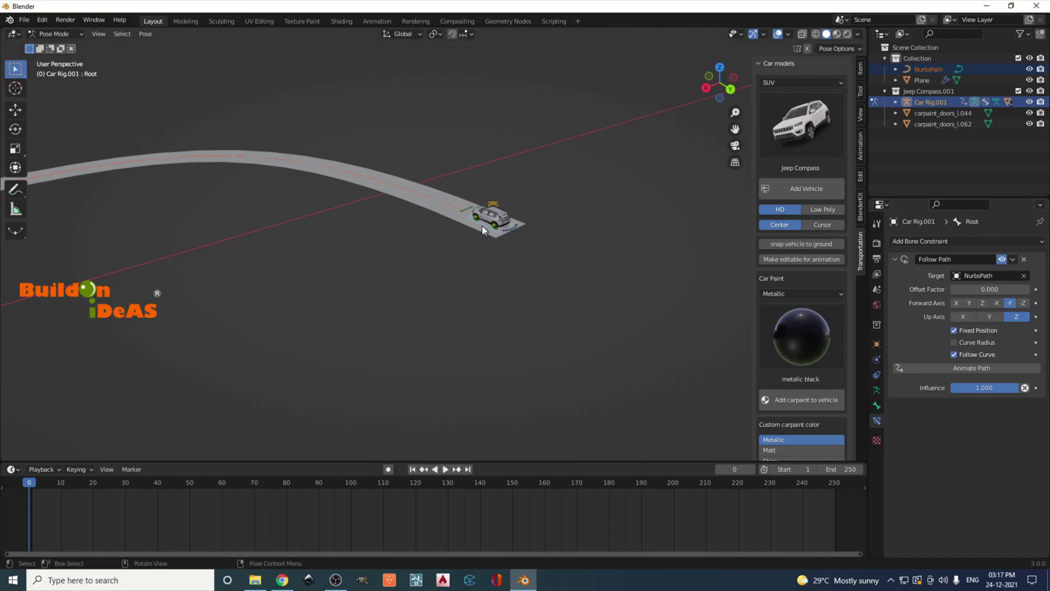
Keyframe the Follow Path Offset Factor at 0 on frame 0 and at 1 on frame 250.
left_click(1036, 290)
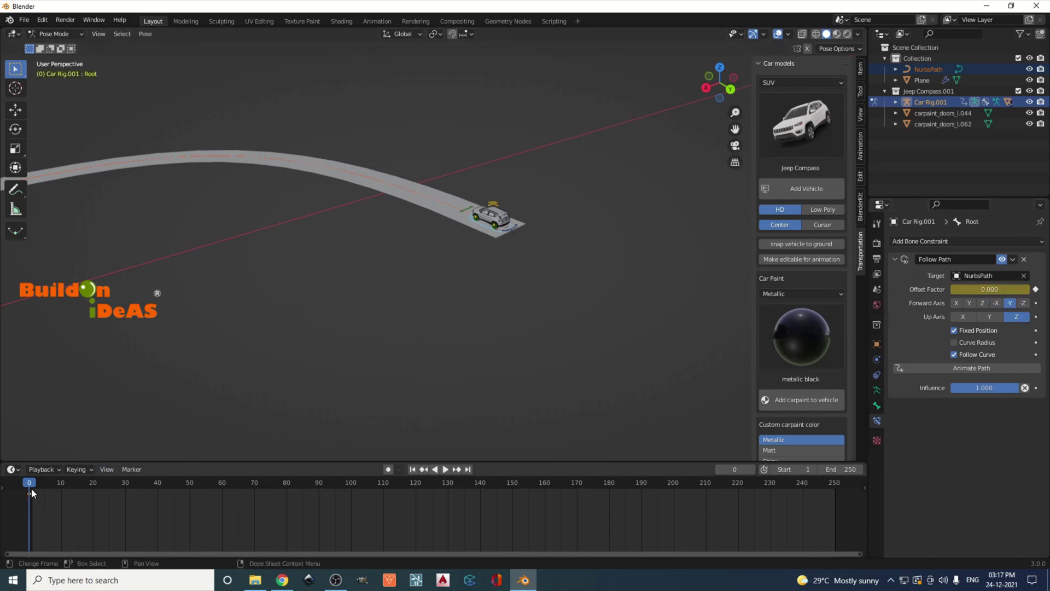
left_click_drag(31, 483, 835, 487)
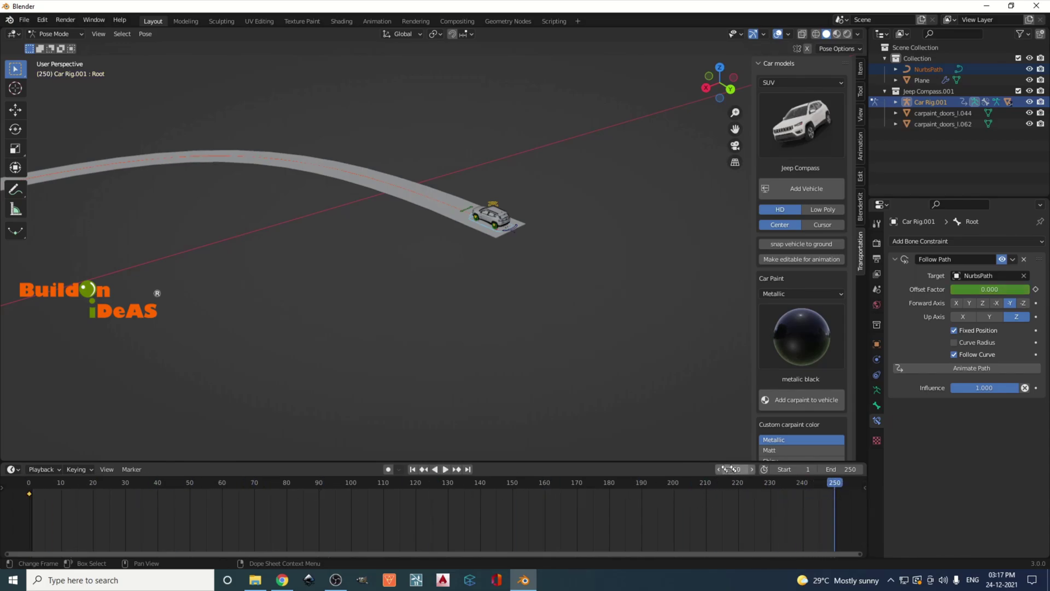
left_click(979, 290)
type("1")
key("Return")
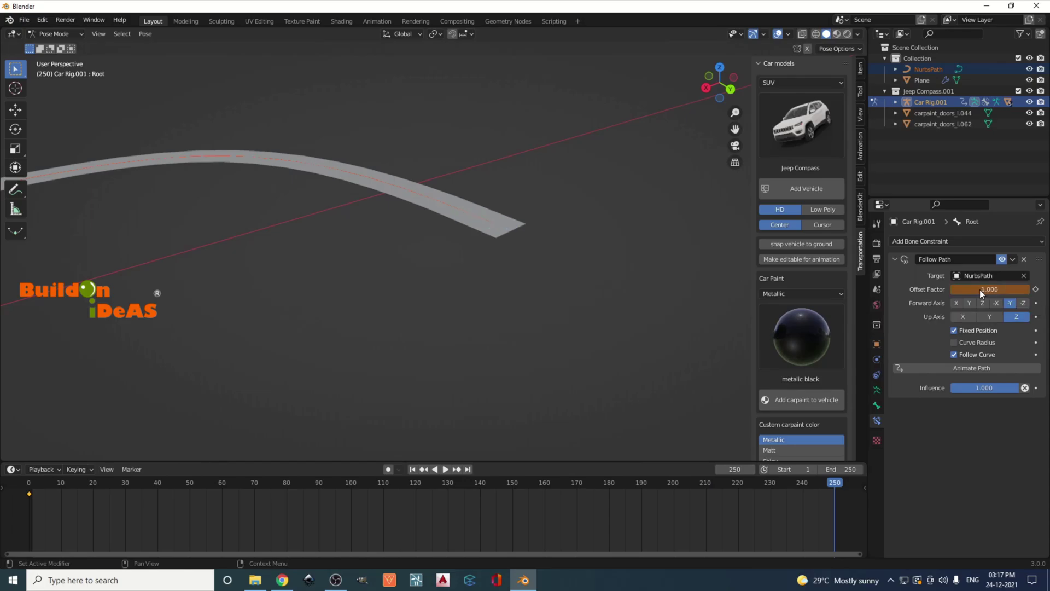
scroll(349, 240, "down", 3)
middle_click_drag(87, 273, 287, 277, "shift")
left_click(1035, 288)
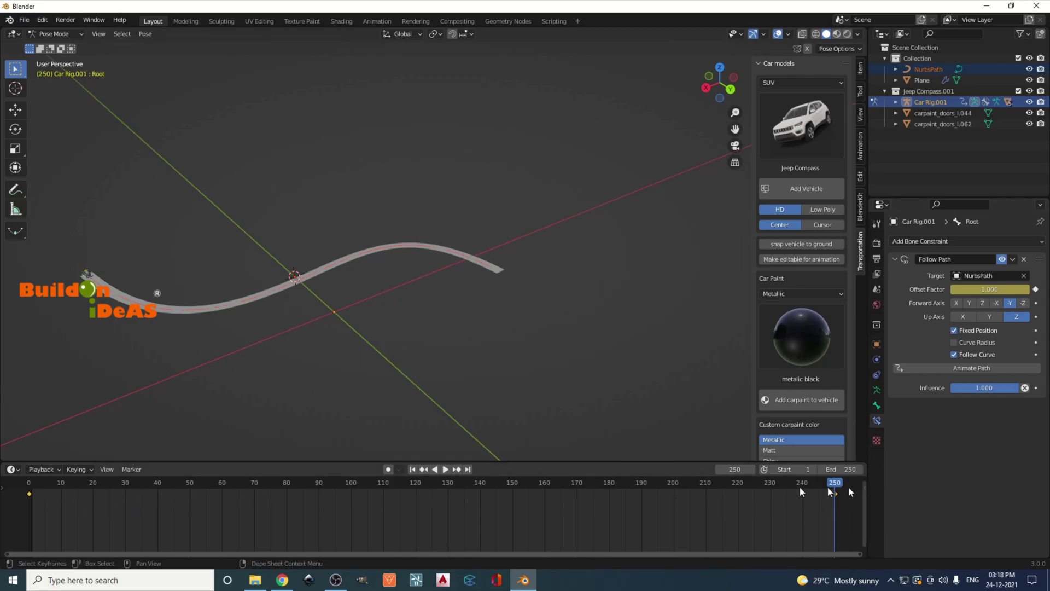
Scrub the timeline back to frame 78 and examine how the car follows the road up close.
left_click_drag(835, 486, 328, 486)
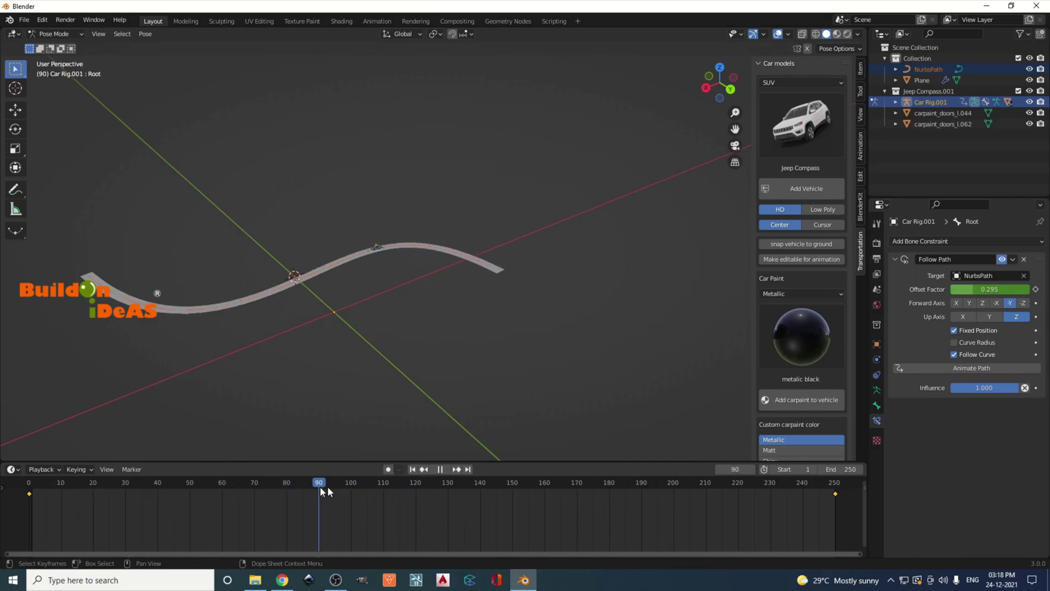
scroll(356, 277, "up", 5)
middle_click_drag(349, 310, 434, 284)
scroll(433, 268, "up", 2)
middle_click_drag(447, 319, 416, 350)
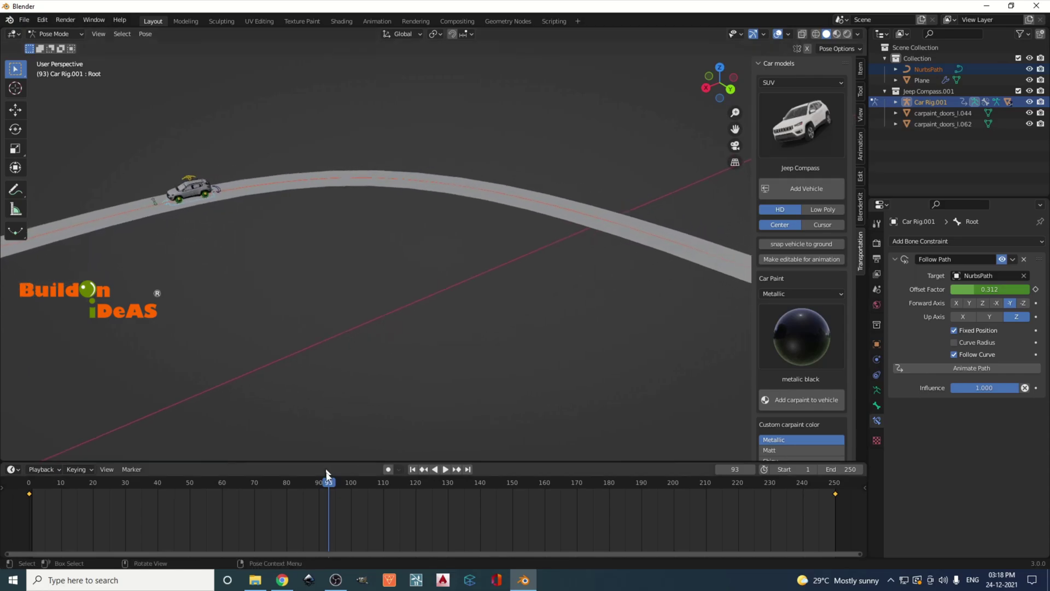
left_click_drag(327, 485, 280, 490)
middle_click_drag(373, 364, 482, 201)
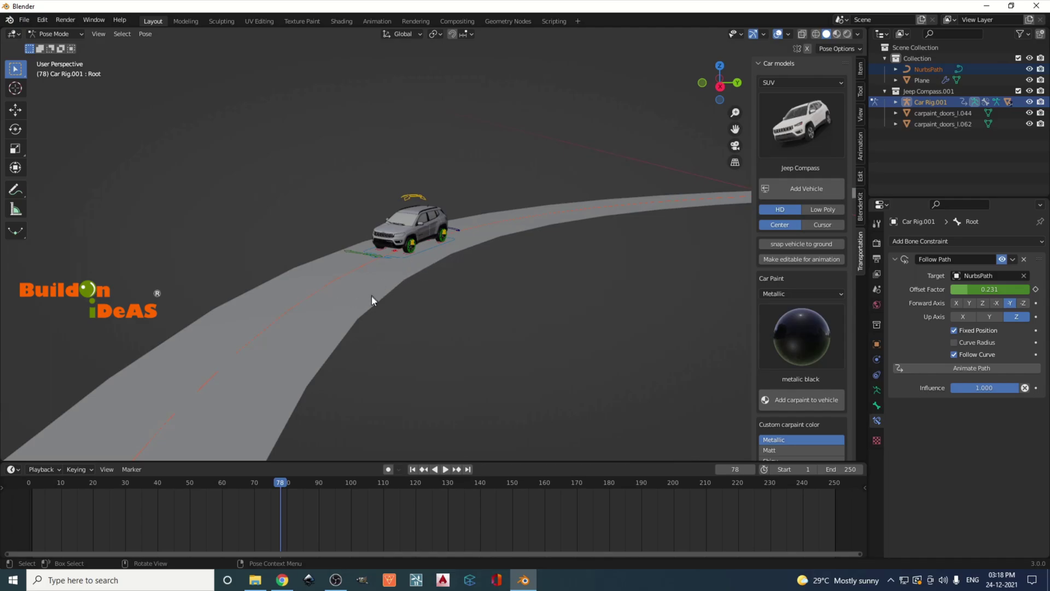
Select the front-left wheel damper bone and inspect the car's wheels on the road up close.
left_click(413, 245)
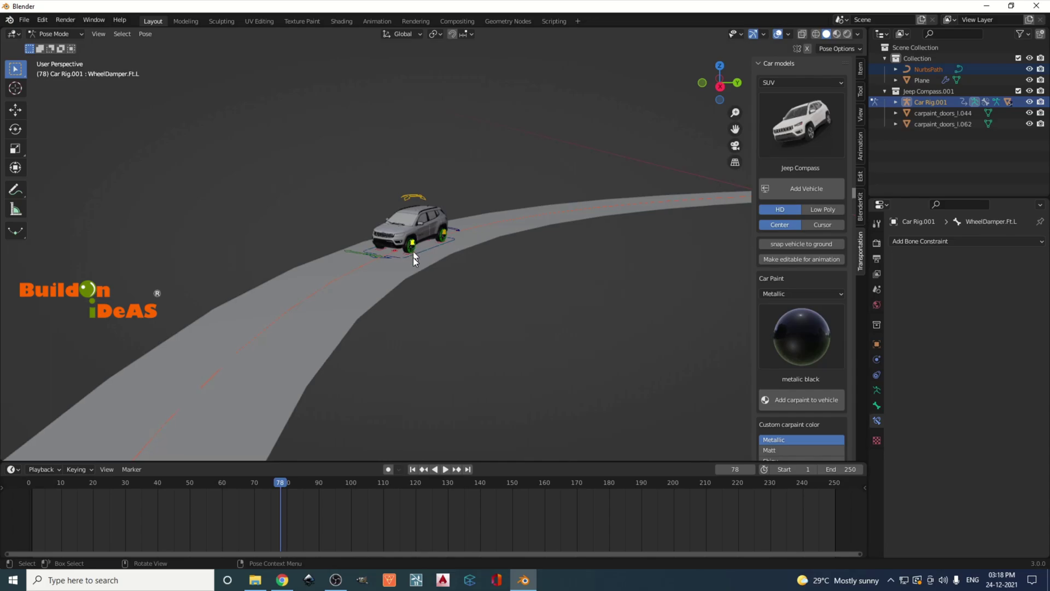
key("KP_Decimal")
scroll(406, 209, "down", 8)
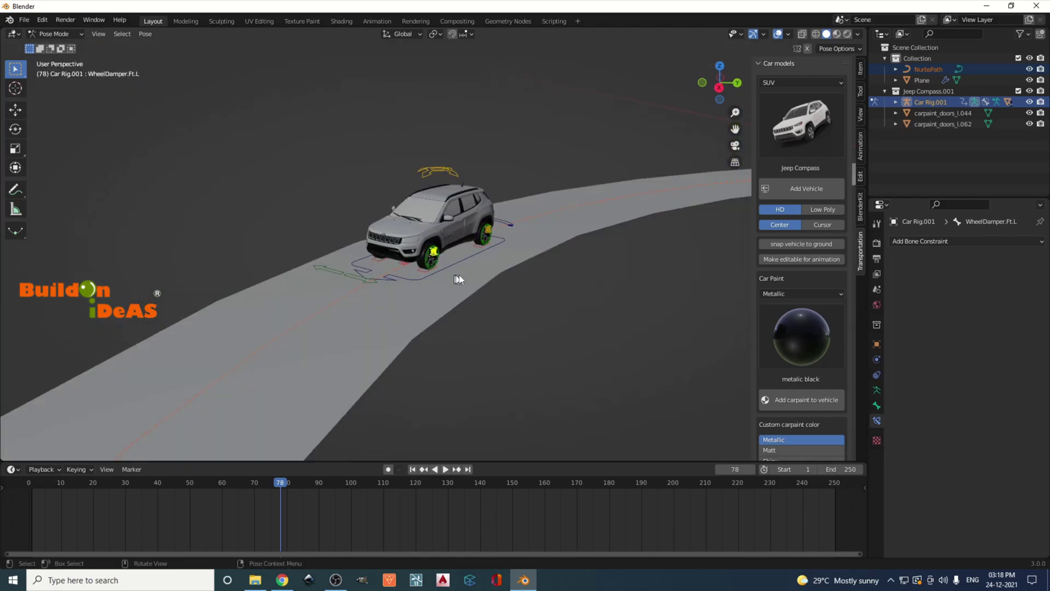
scroll(461, 275, "up", 3)
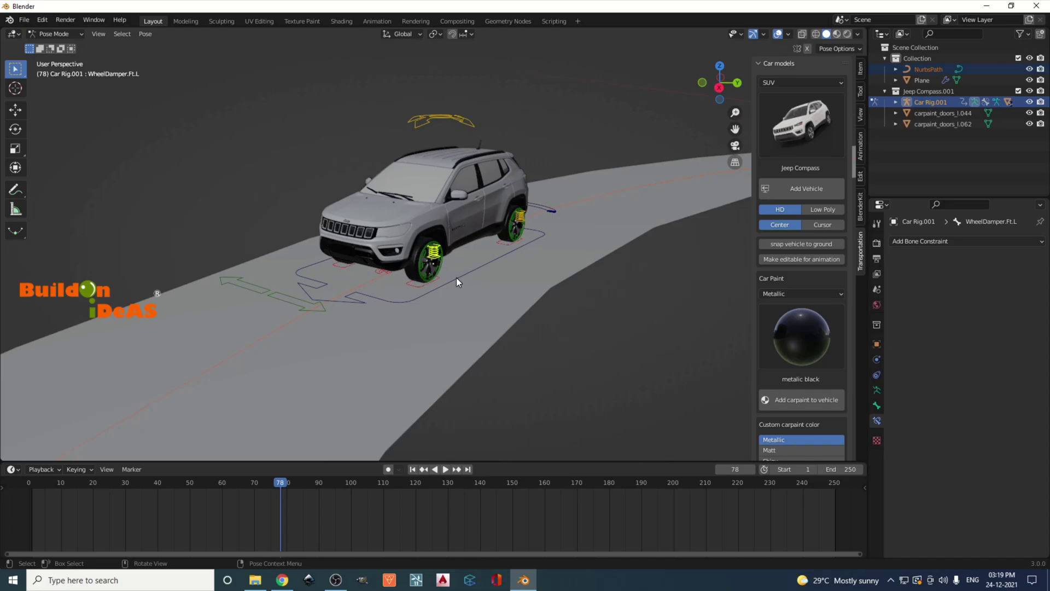
Switch to the Chrome browser and open google.com.
left_click(282, 579)
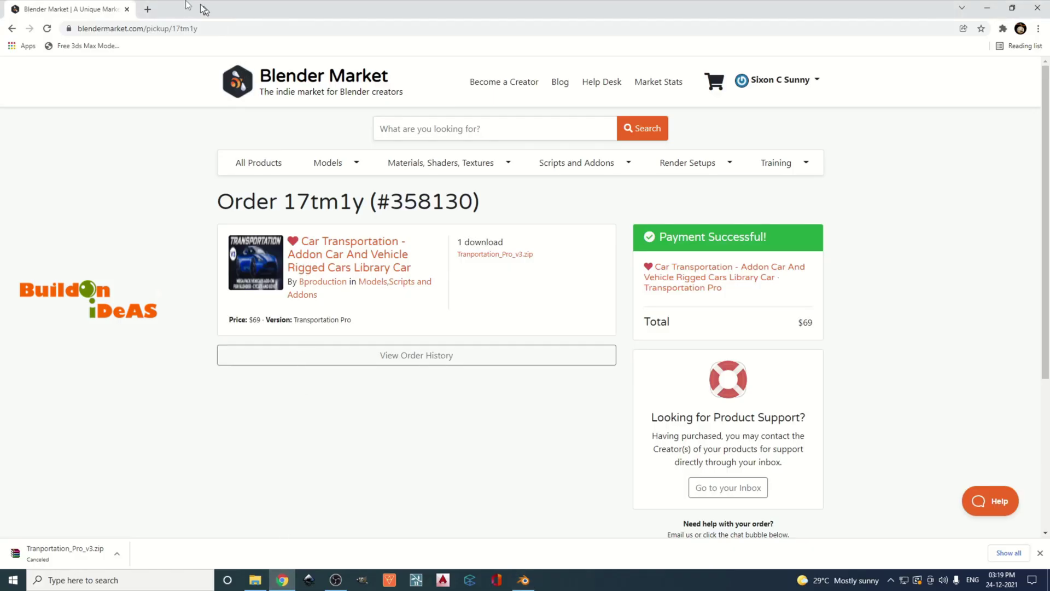
left_click(228, 27)
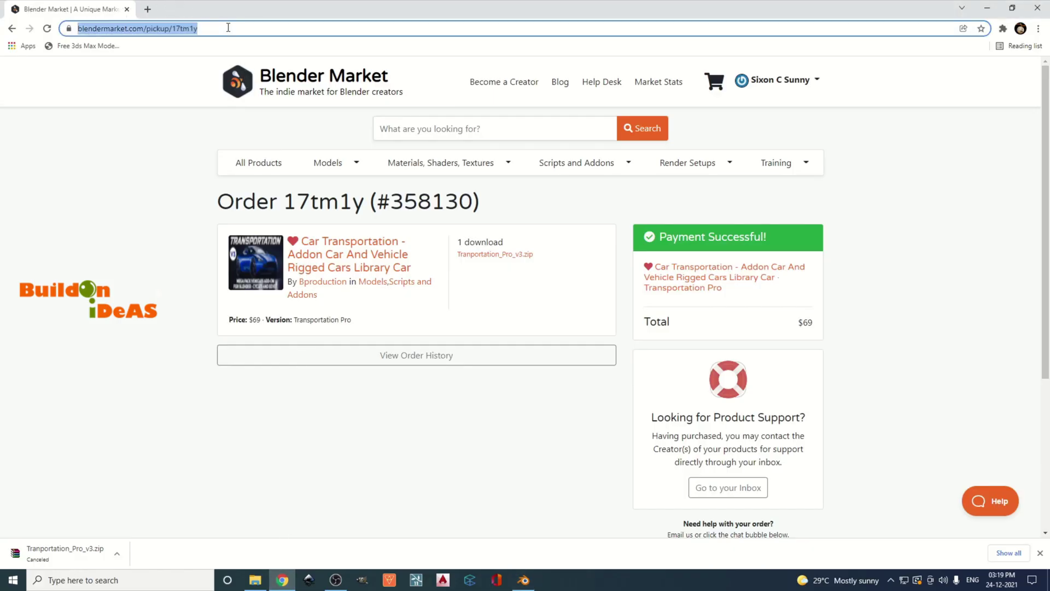
type("goo")
key("Return")
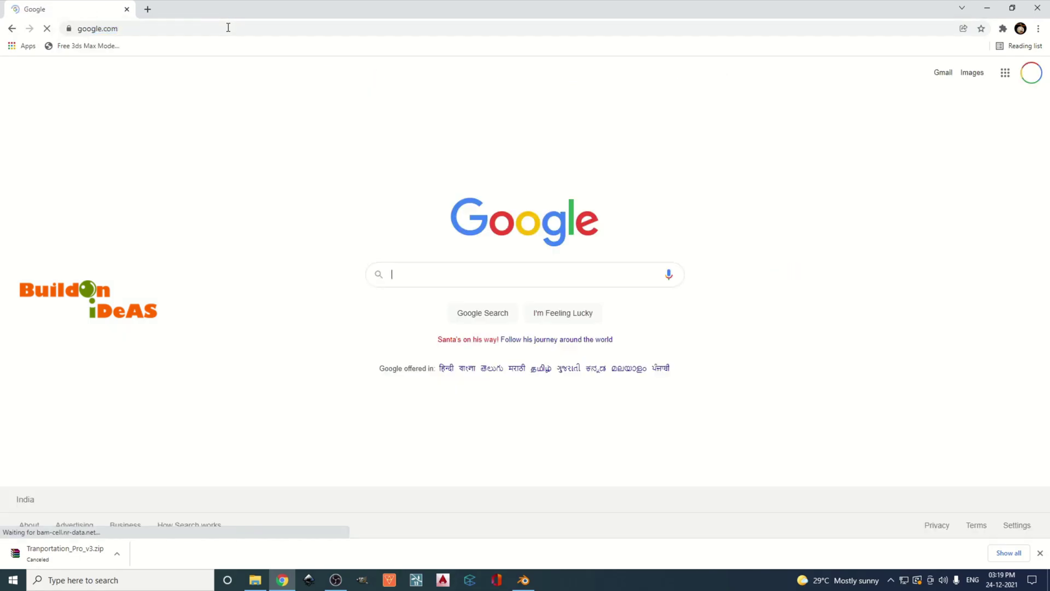
Search Google for the rigacar addon and download rigacar.v7.0.zip from its GitHub release page.
left_click(435, 277)
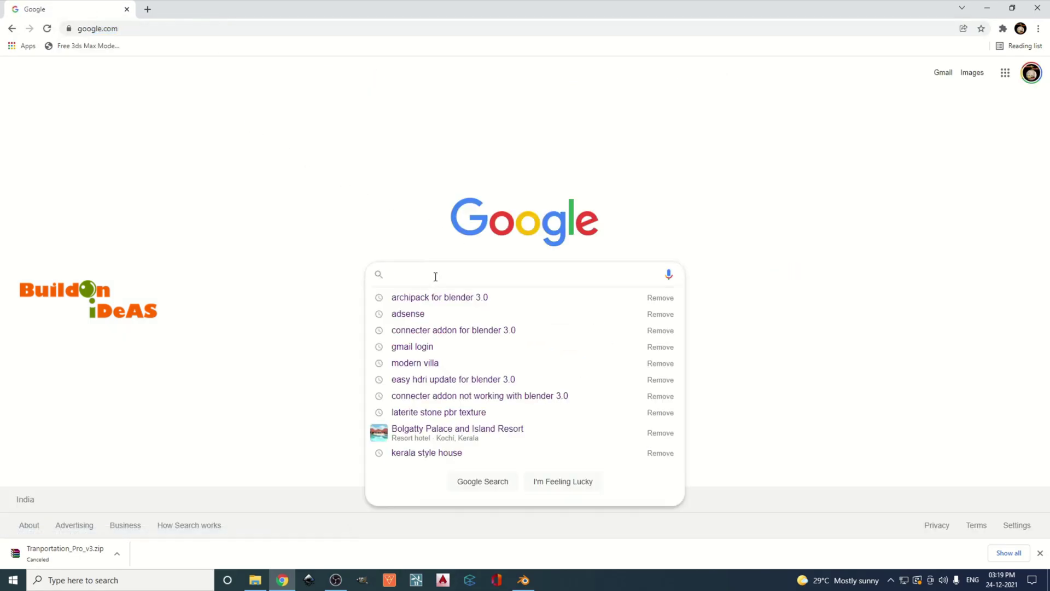
type("riga")
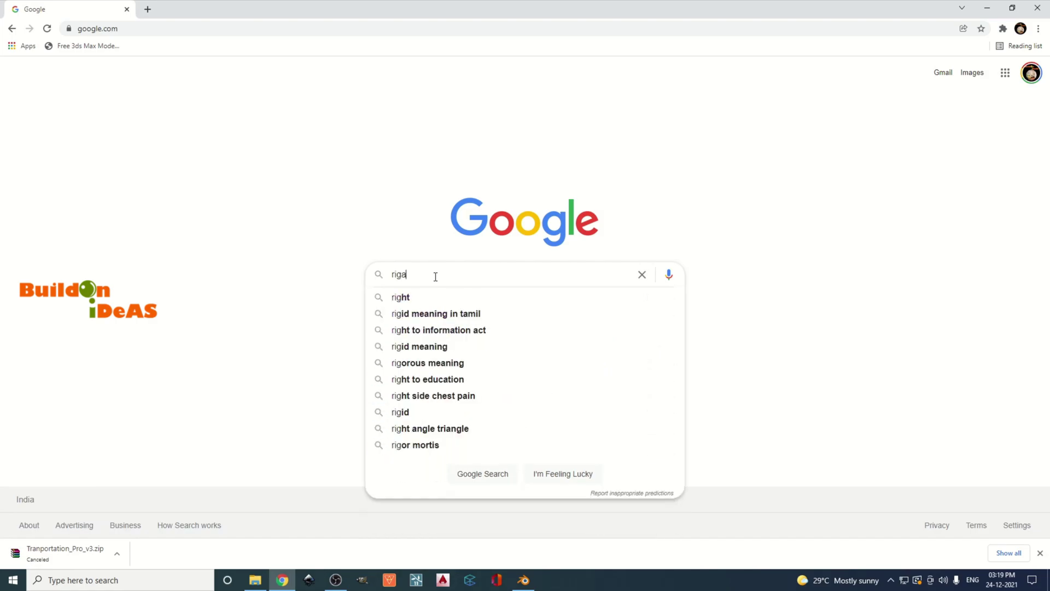
type("car add")
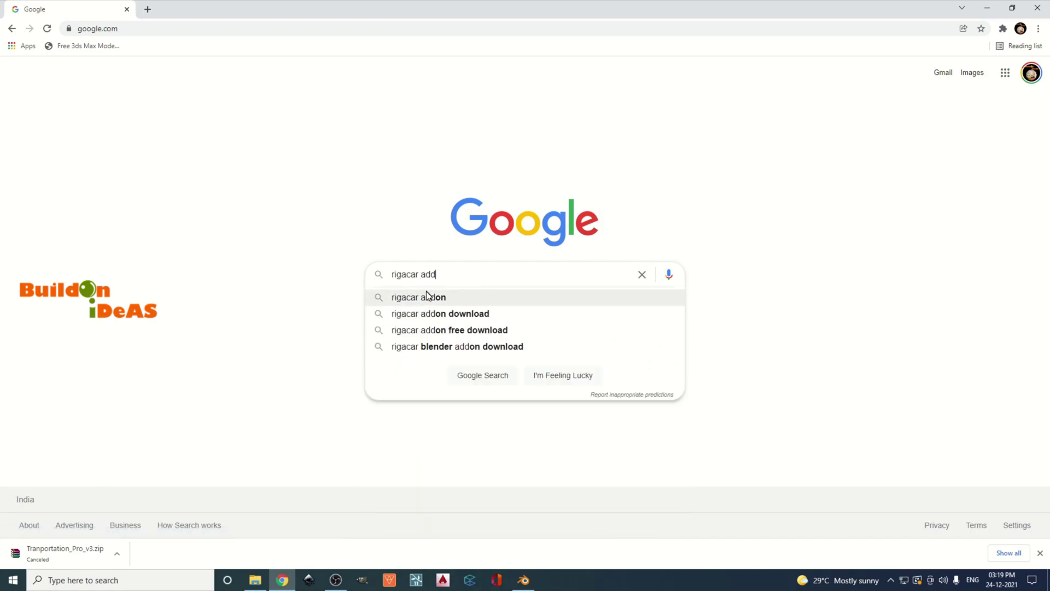
left_click(427, 296)
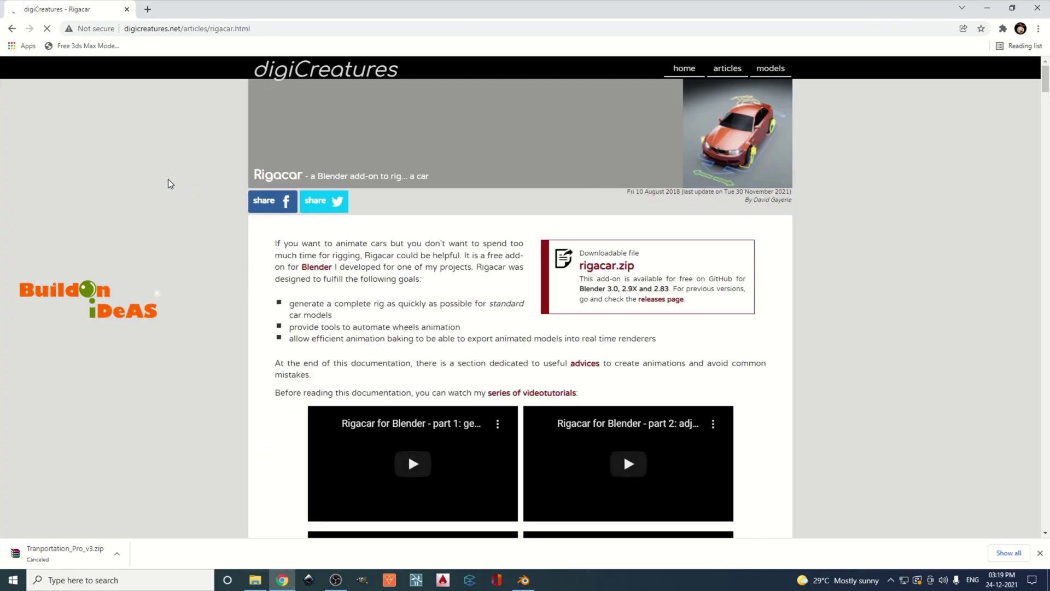
left_click(627, 268)
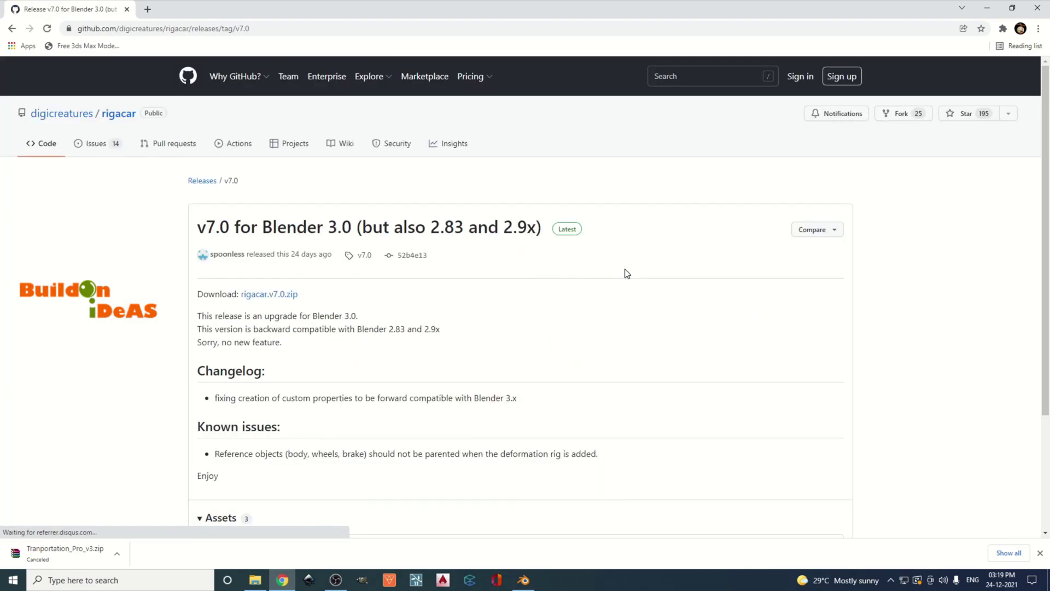
left_click(279, 295)
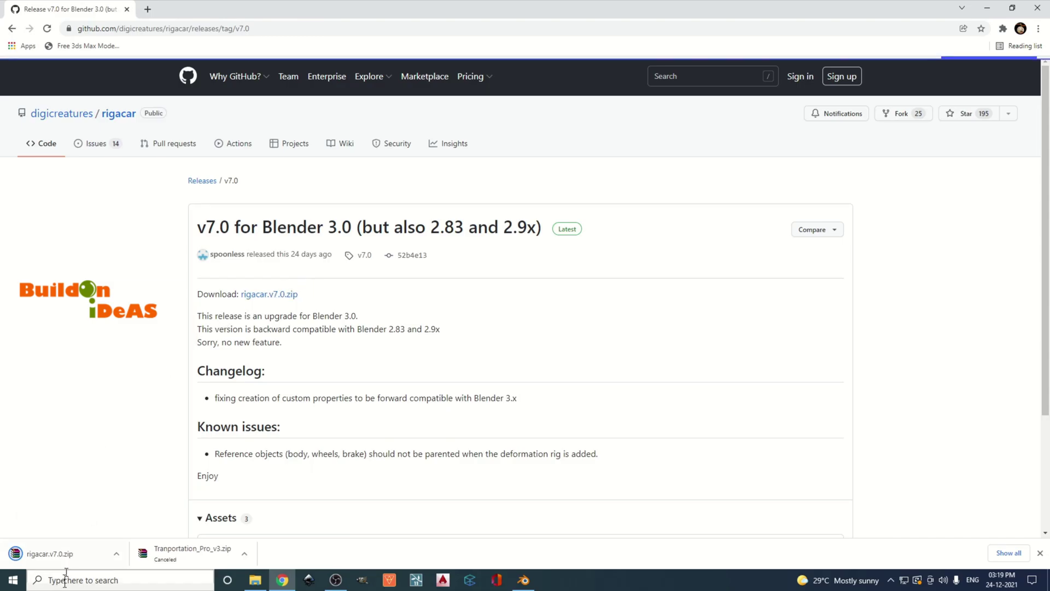
Switch back to Blender, install rigacar.v7.0.zip as an add-on and enable Rigging: Rigacar (Generates Car Rig).
left_click(523, 580)
left_click(36, 20)
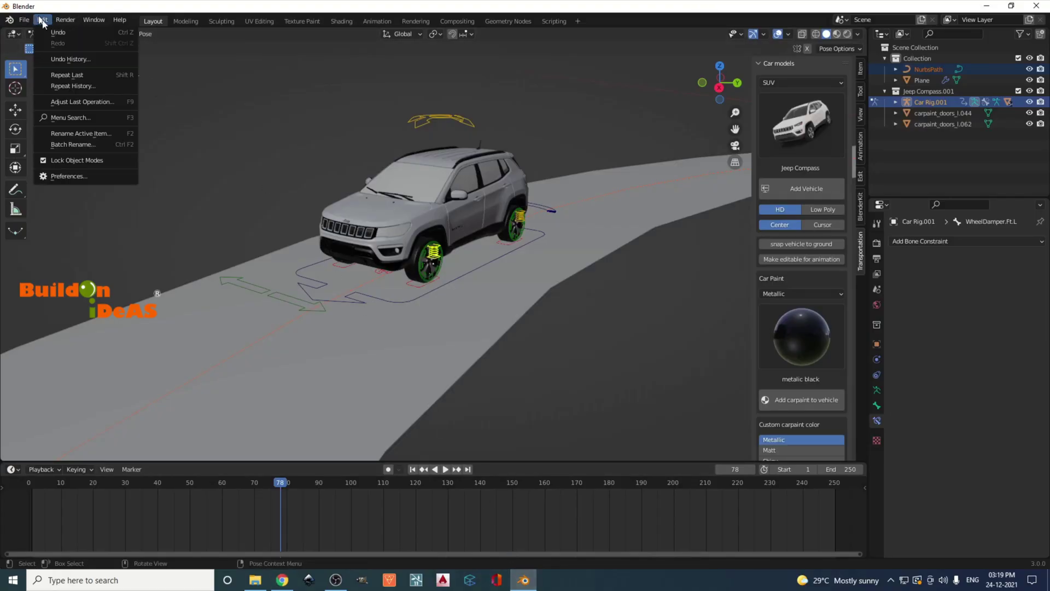
left_click(71, 173)
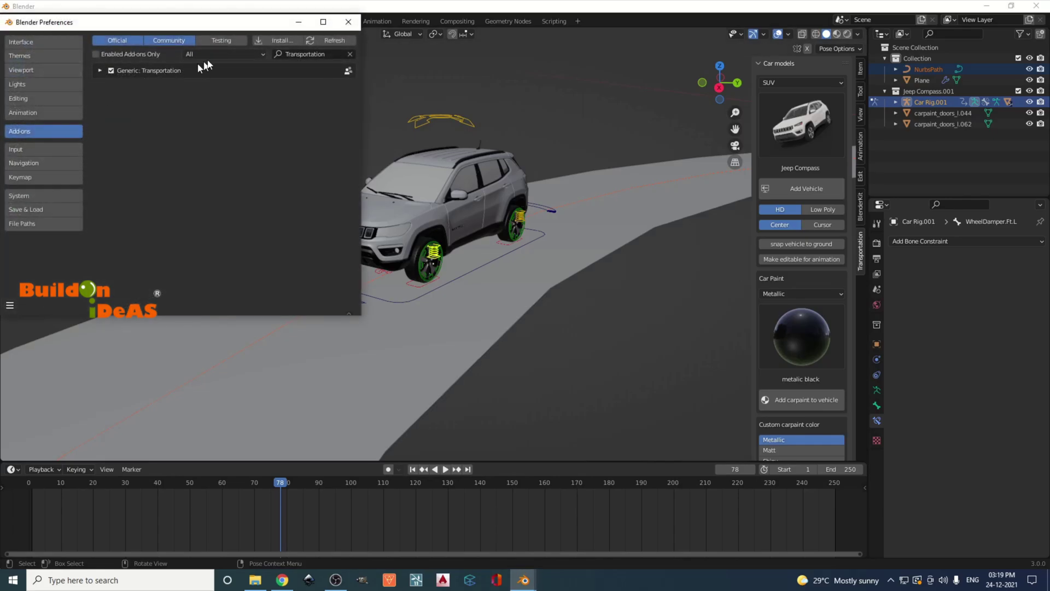
left_click(276, 40)
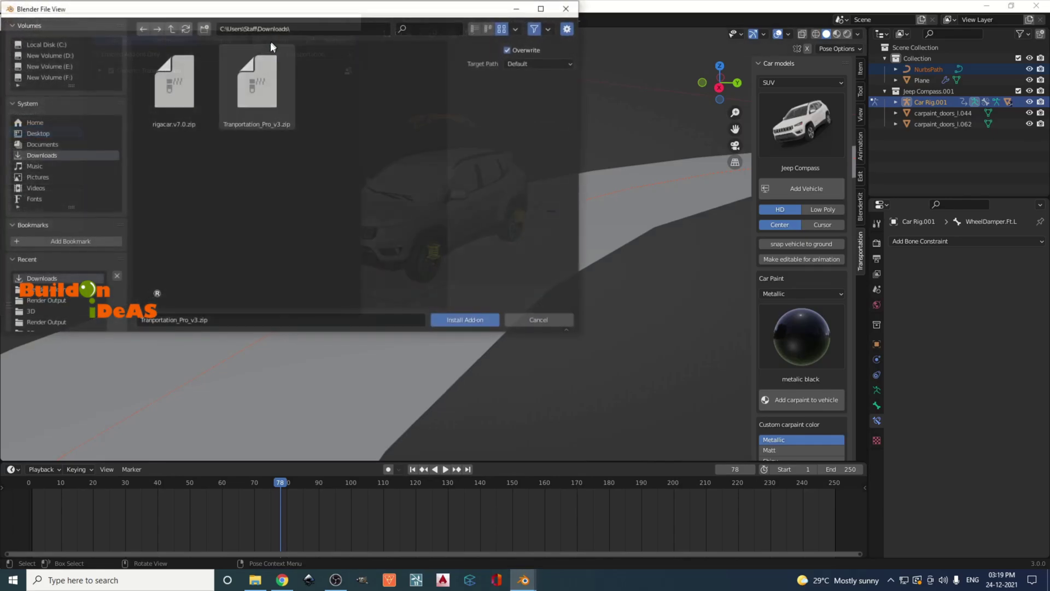
left_click(176, 118)
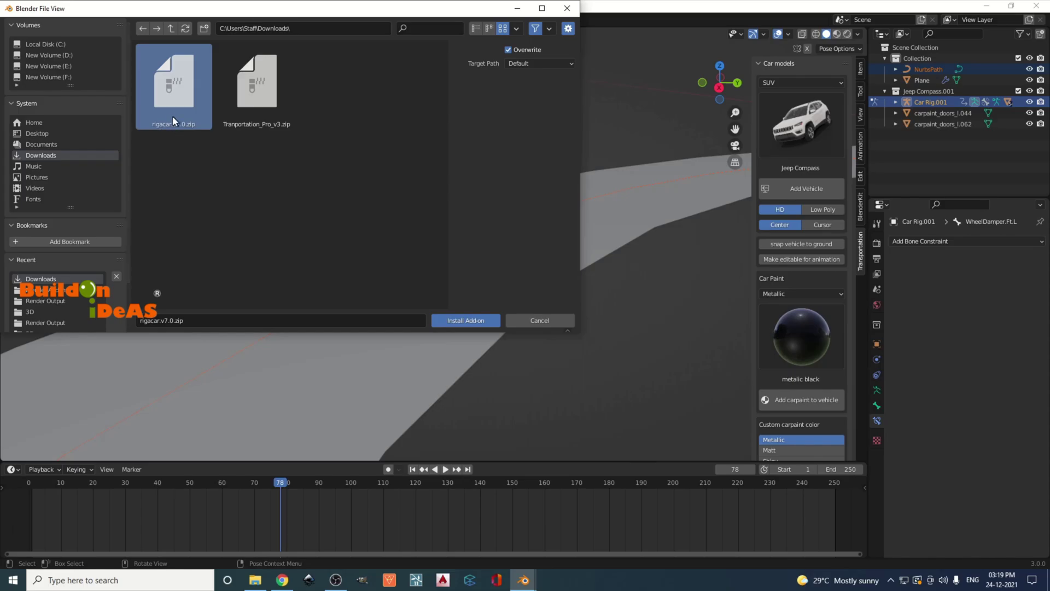
left_click(465, 324)
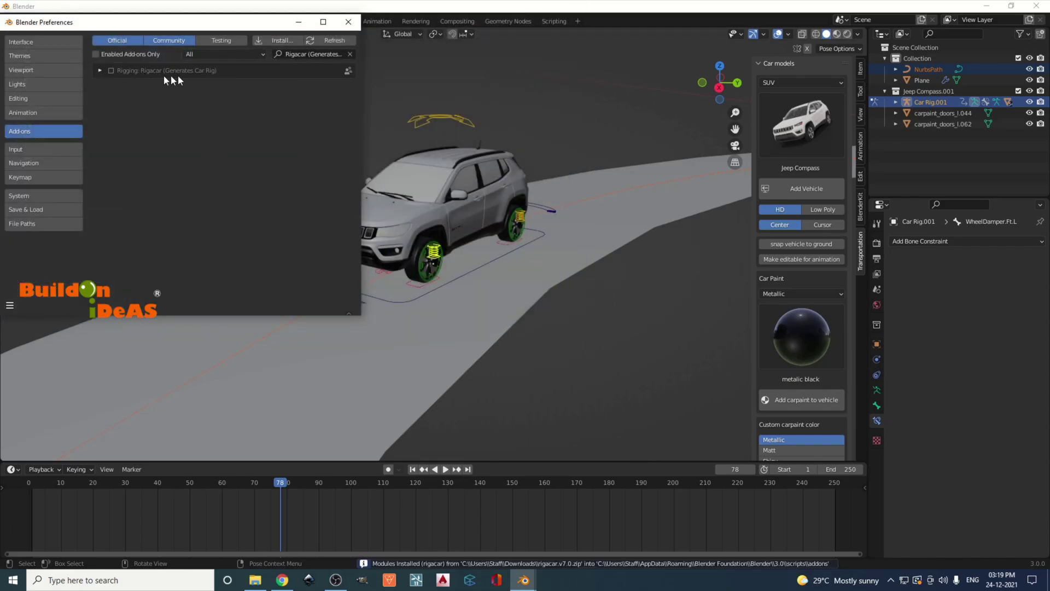
left_click(111, 70)
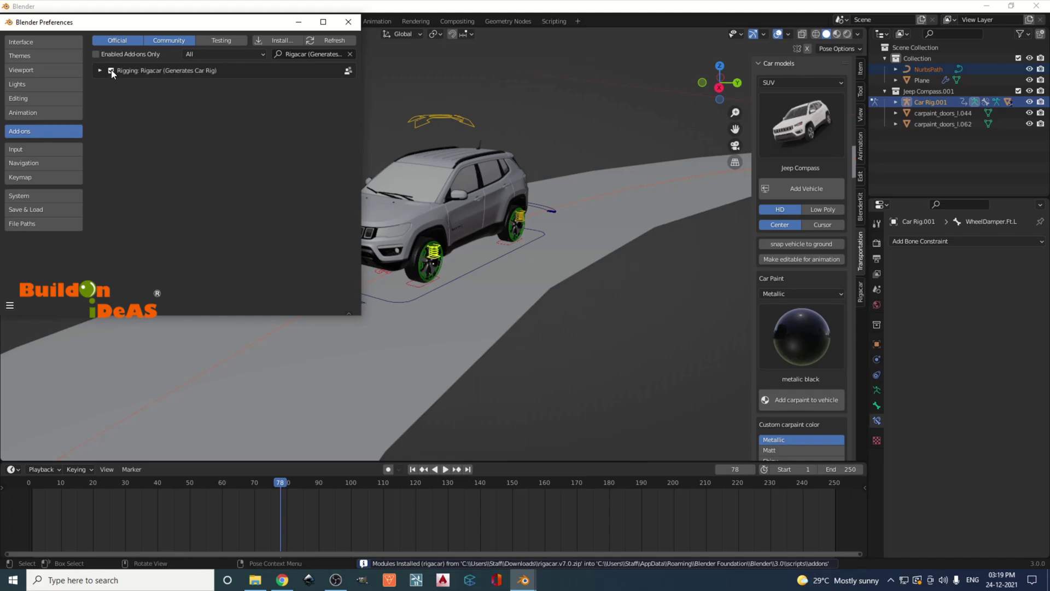
left_click(10, 304)
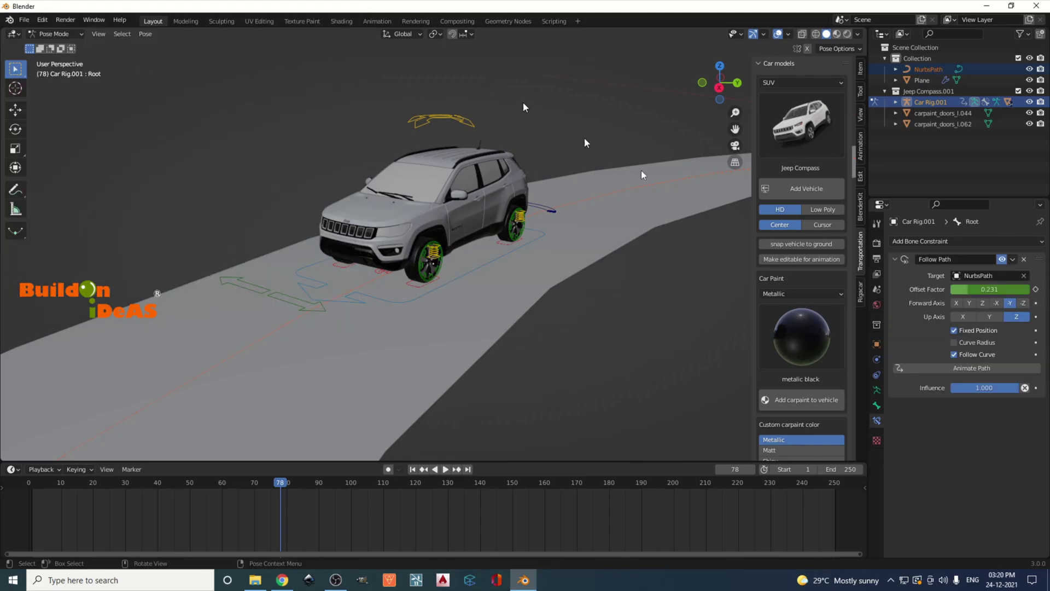
Bake the car steering with Rigacar for the rig's Root bone over frames 1 to 250, using rotation factor 1.00 and keyframe tolerance 0.01.
left_click(860, 292)
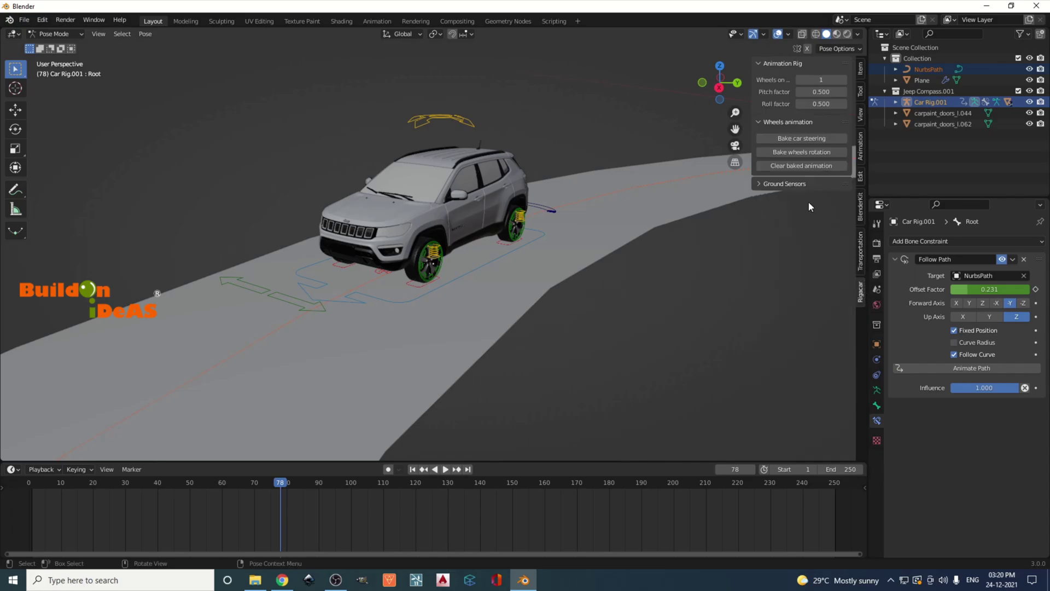
left_click(490, 260)
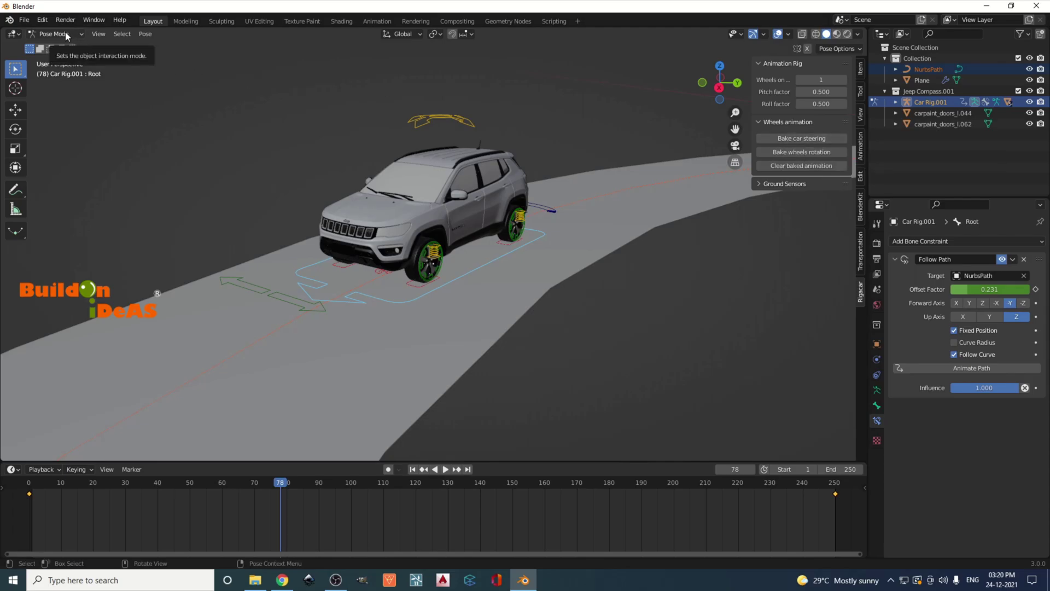
left_click(805, 140)
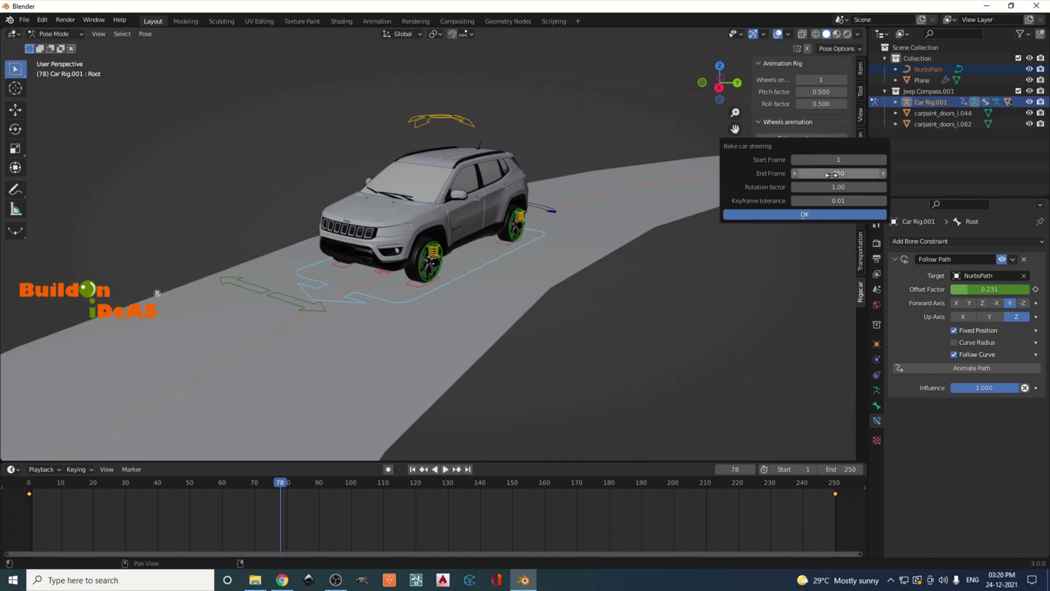
left_click(802, 216)
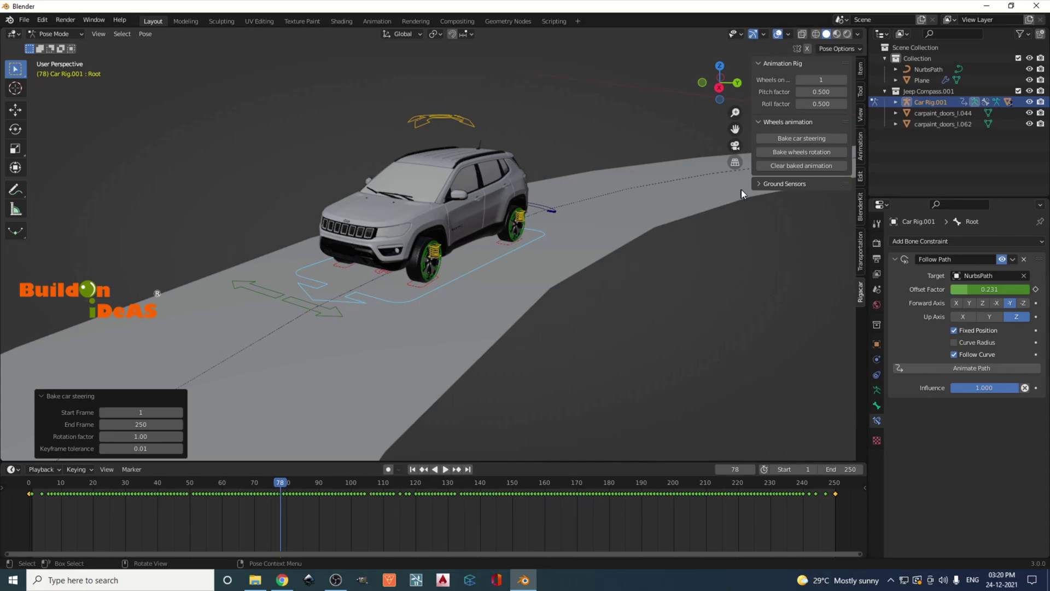
Assign the road Plane as the ground for the front axle, front-left and front-right ground sensors.
left_click(758, 183)
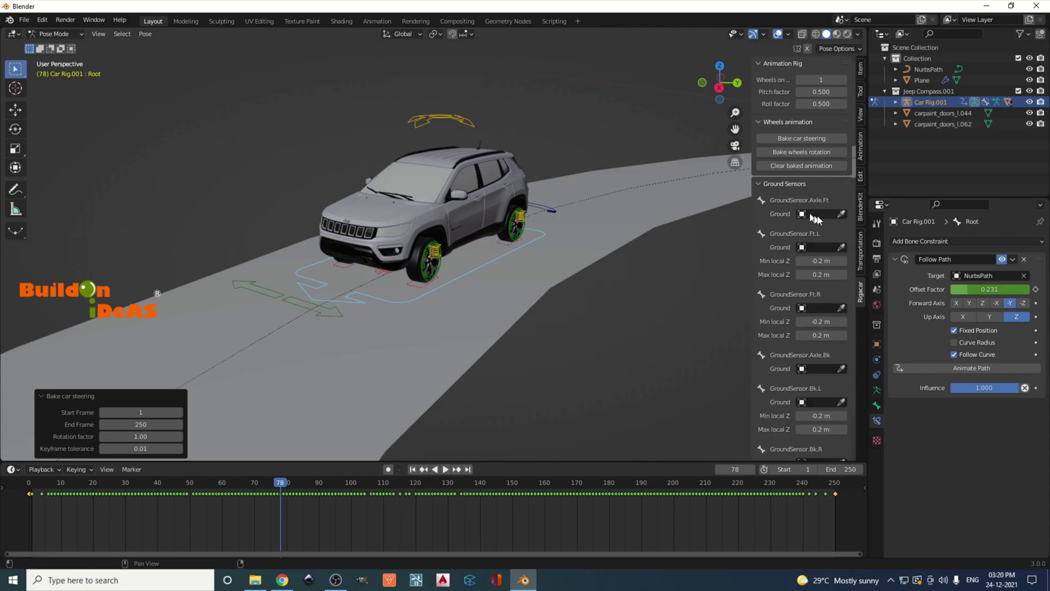
left_click(841, 214)
left_click(671, 214)
left_click(841, 274)
left_click(604, 216)
left_click(841, 363)
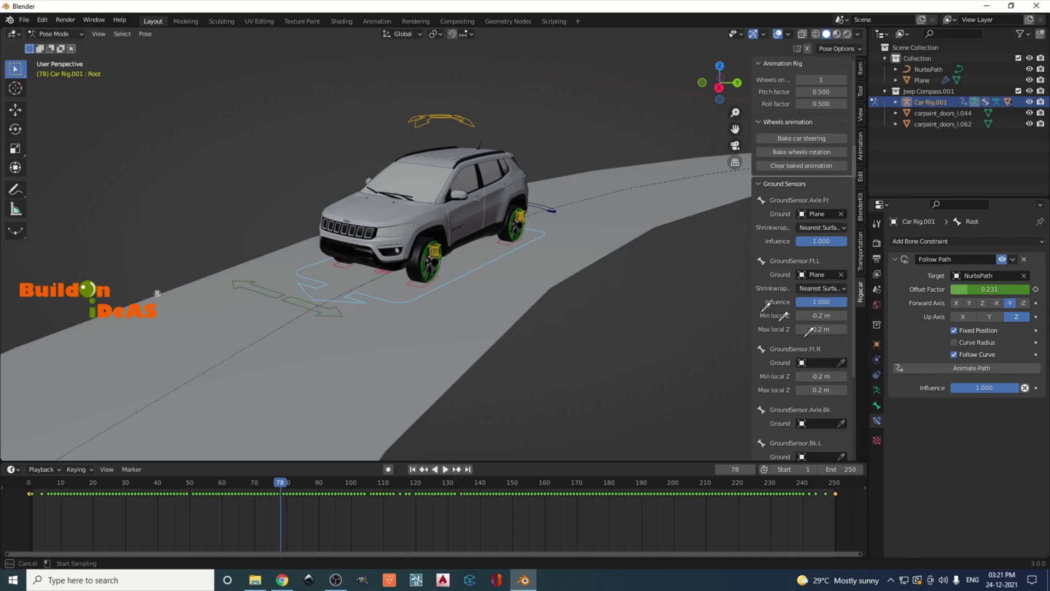
left_click(605, 219)
Assign the road Plane as the ground for the back axle, back-left and back-right ground sensors.
left_click(841, 450)
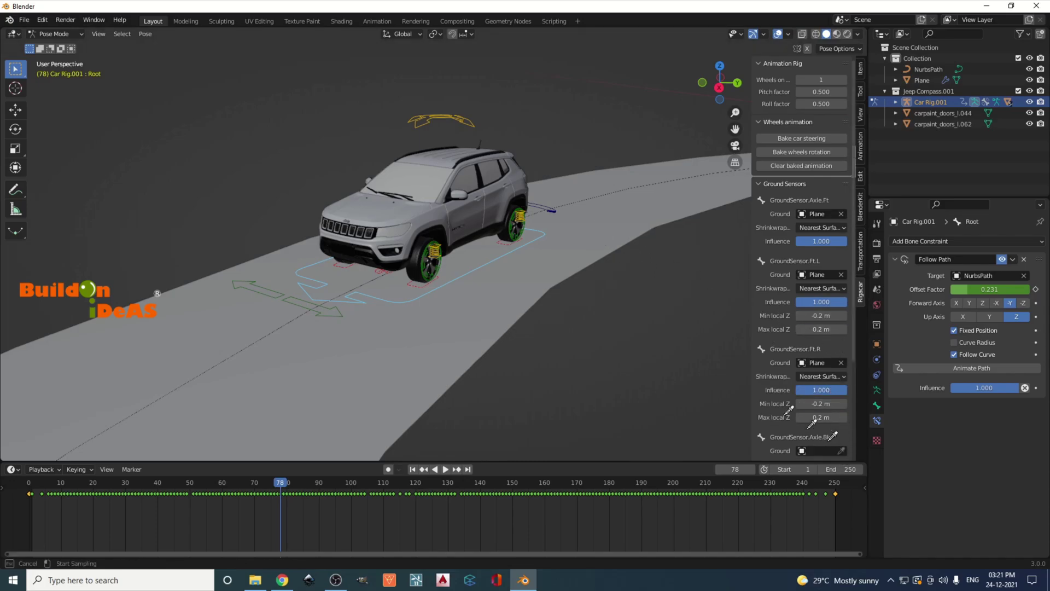
left_click(536, 262)
scroll(798, 374, "down", 3)
scroll(799, 374, "down", 3)
left_click(841, 358)
left_click(555, 243)
scroll(804, 383, "down", 2)
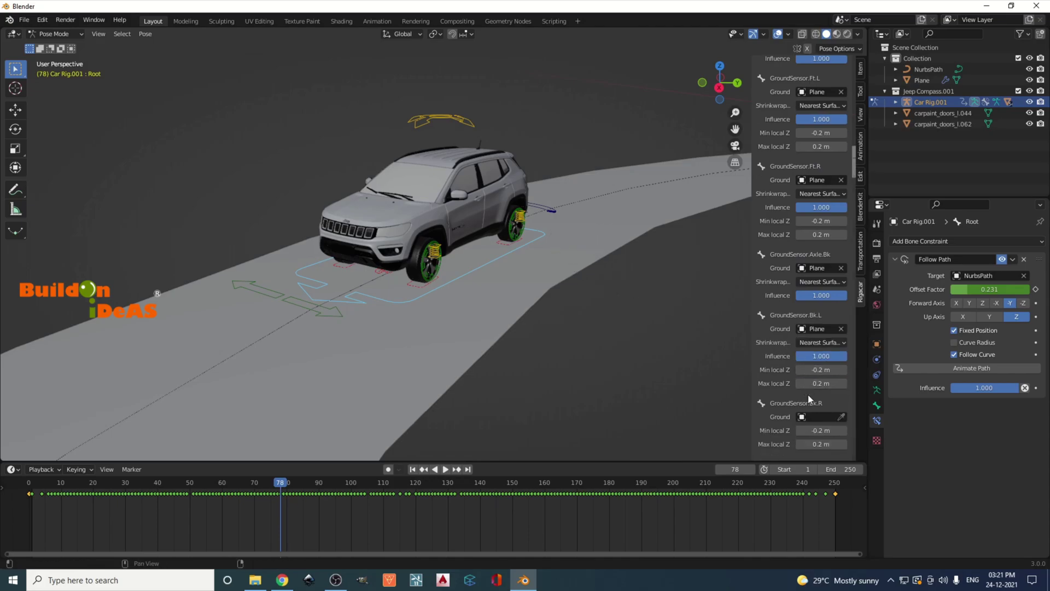
left_click(841, 416)
left_click(602, 231)
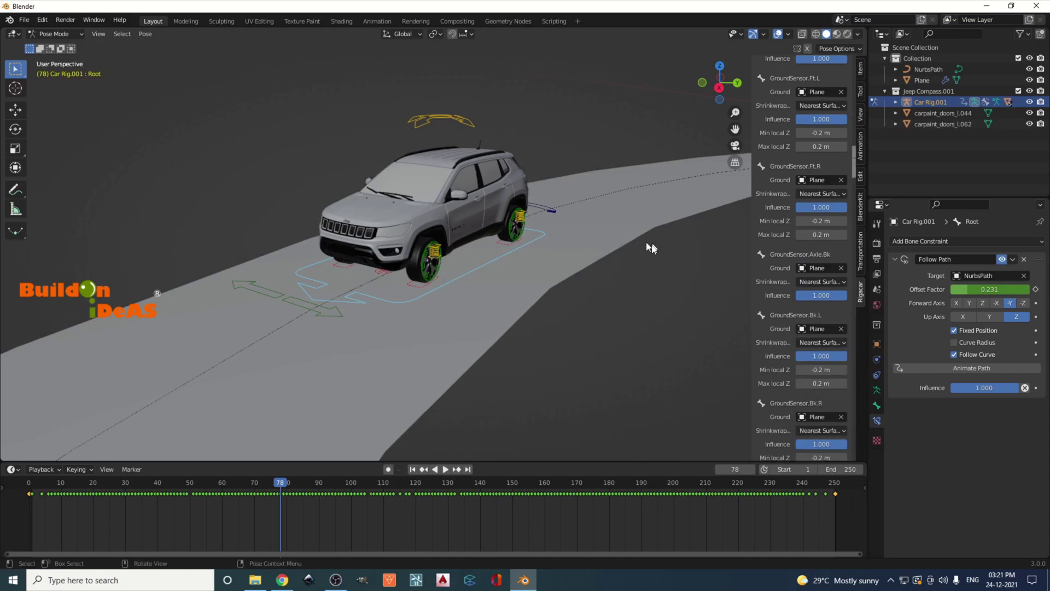
Bake the wheels rotation of the car rig over frames 1 to 250 with keyframe tolerance 0.01.
scroll(569, 209, "down", 5)
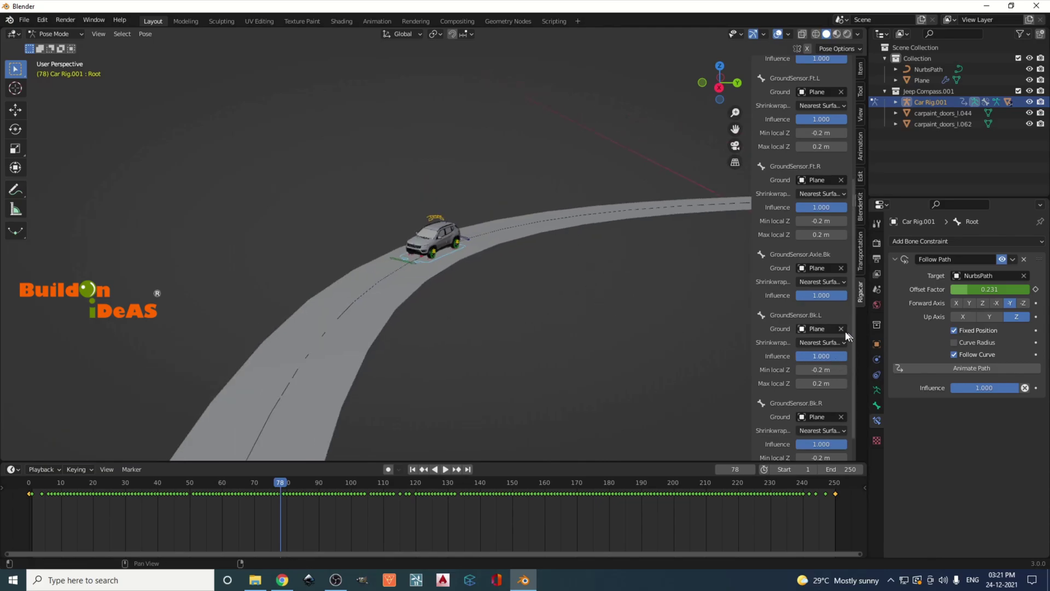
scroll(841, 331, "down", 2)
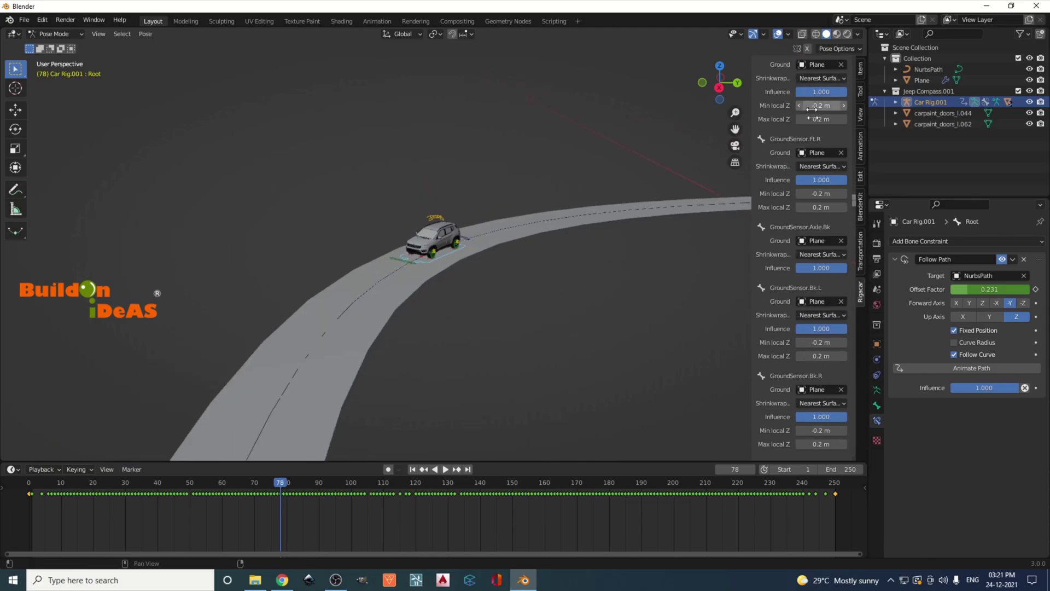
scroll(814, 383, "up", 10)
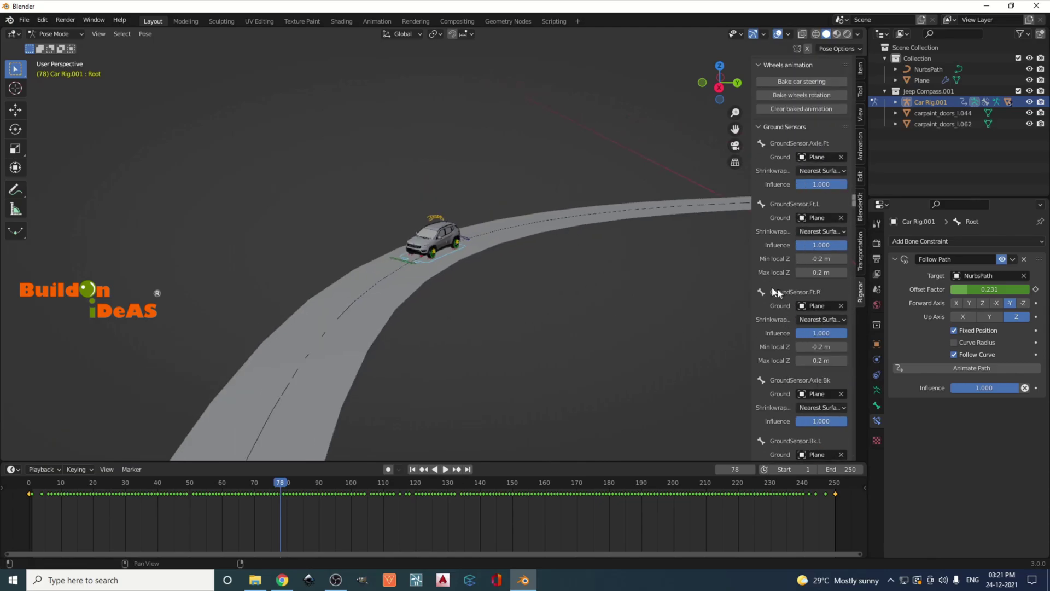
mouse_move(511, 275)
middle_mouse_down()
mouse_move(551, 256)
mouse_move(504, 264)
mouse_move(525, 253)
mouse_move(504, 268)
middle_mouse_up()
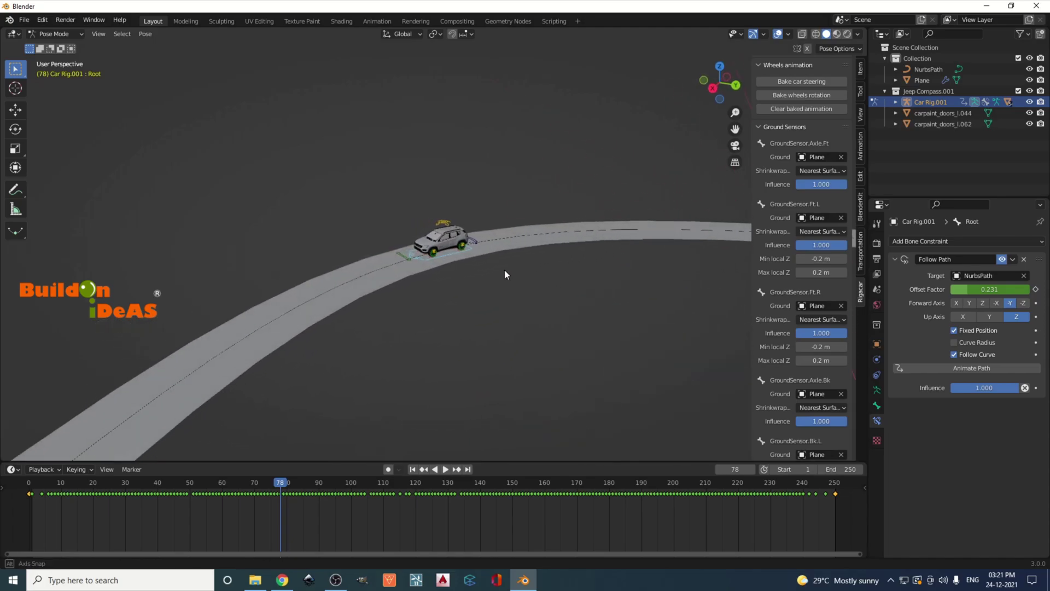
scroll(504, 270, "up", 4)
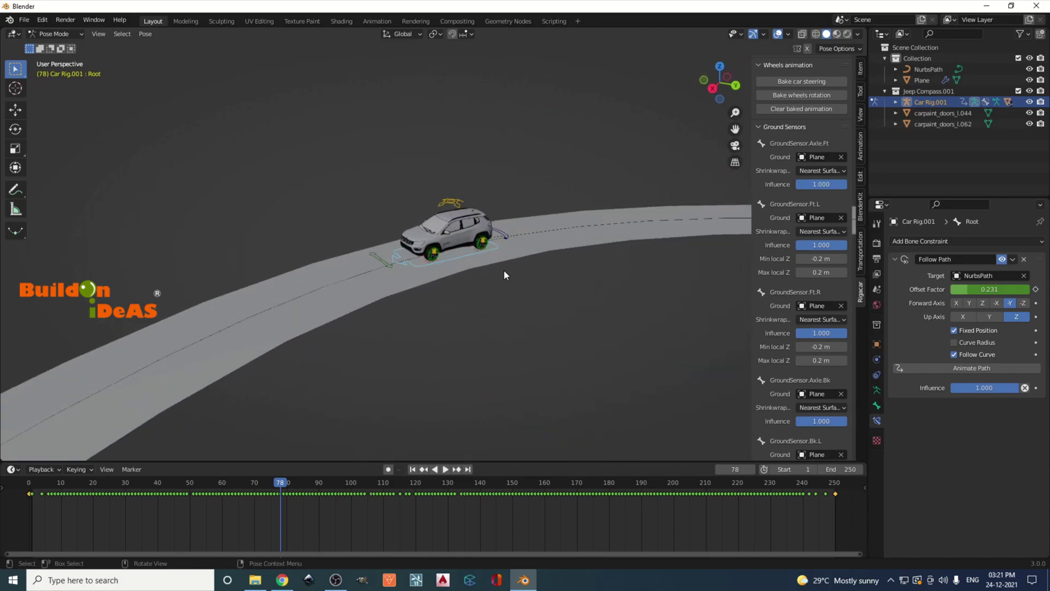
left_click(787, 94)
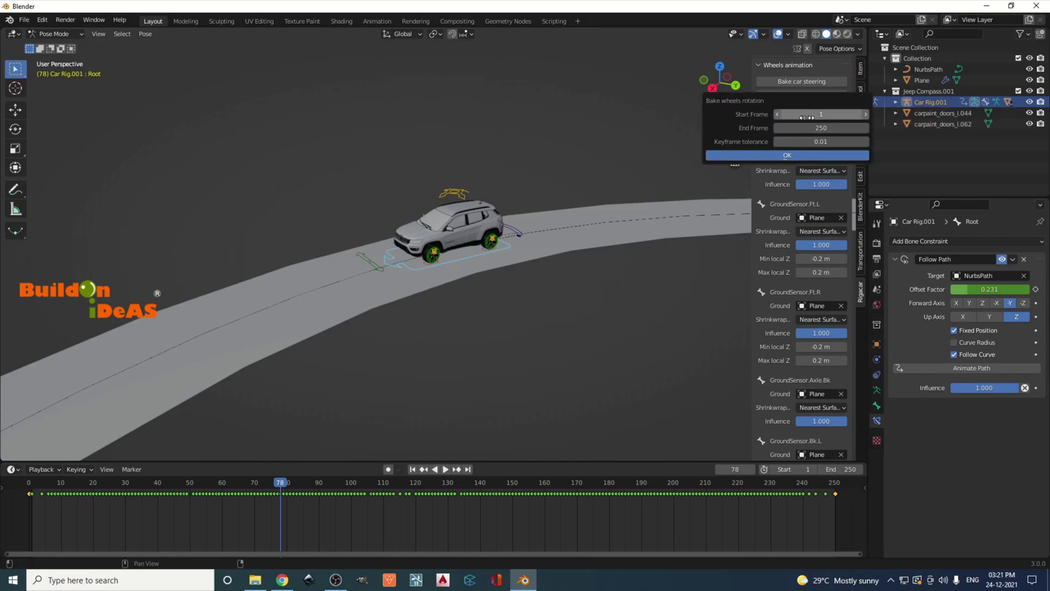
left_click(788, 156)
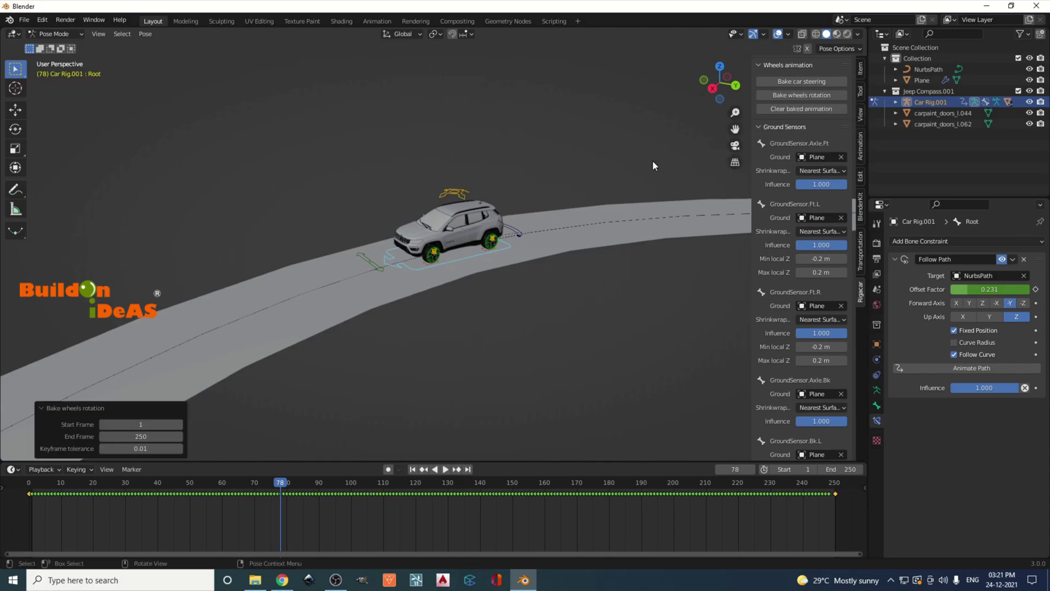
Frame the Jeep up close and briefly play the animation to check the wheels turning.
key("KP_Decimal")
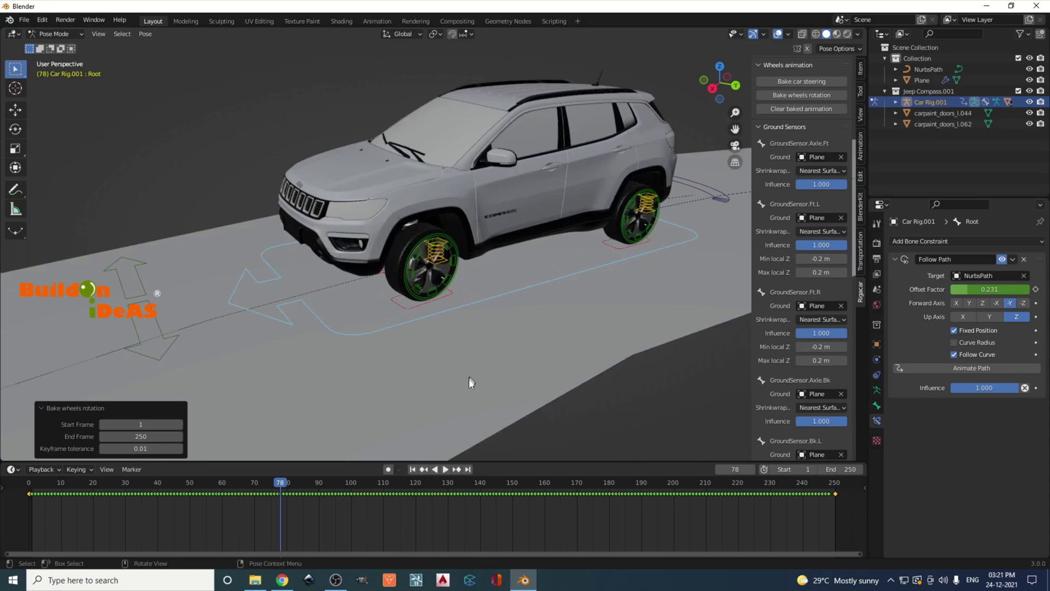
scroll(350, 432, "up", 3)
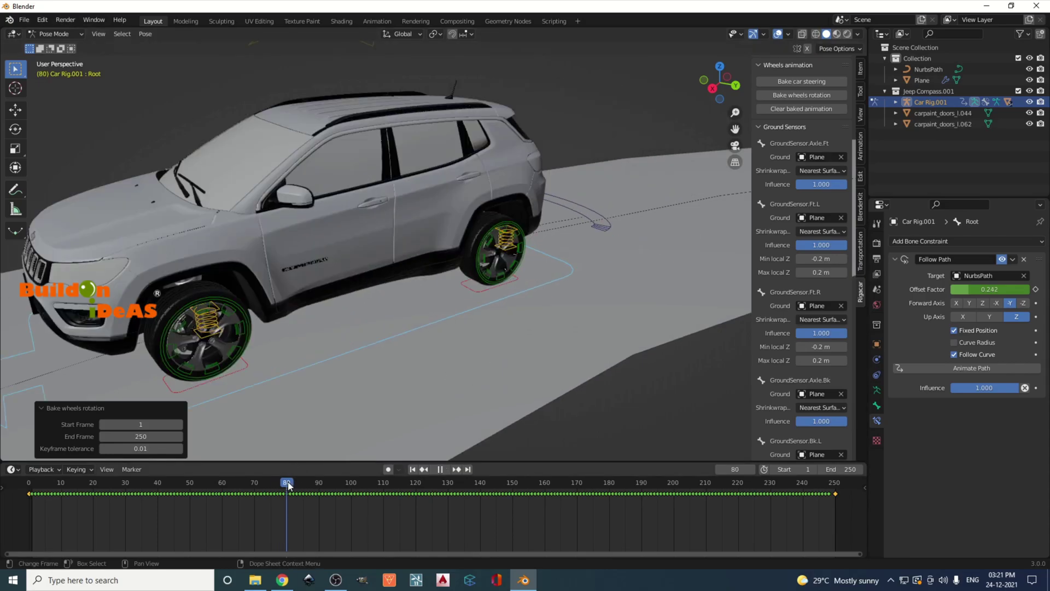
scroll(356, 328, "down", 10)
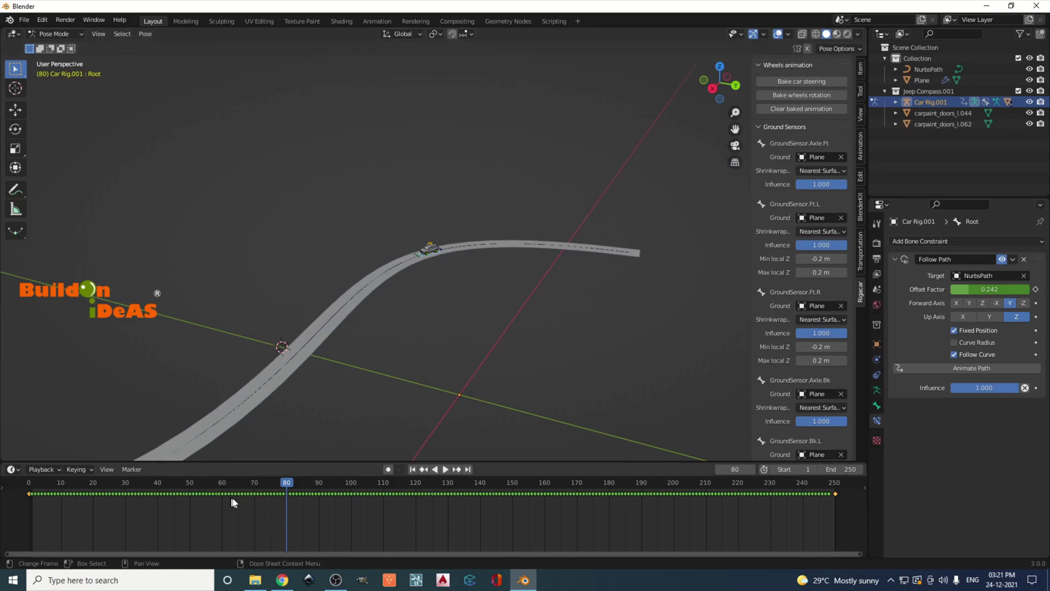
Play the animation from frame 1 to review the car's drive along the road, and examine the road from a low side angle.
left_click_drag(66, 487, 16, 485)
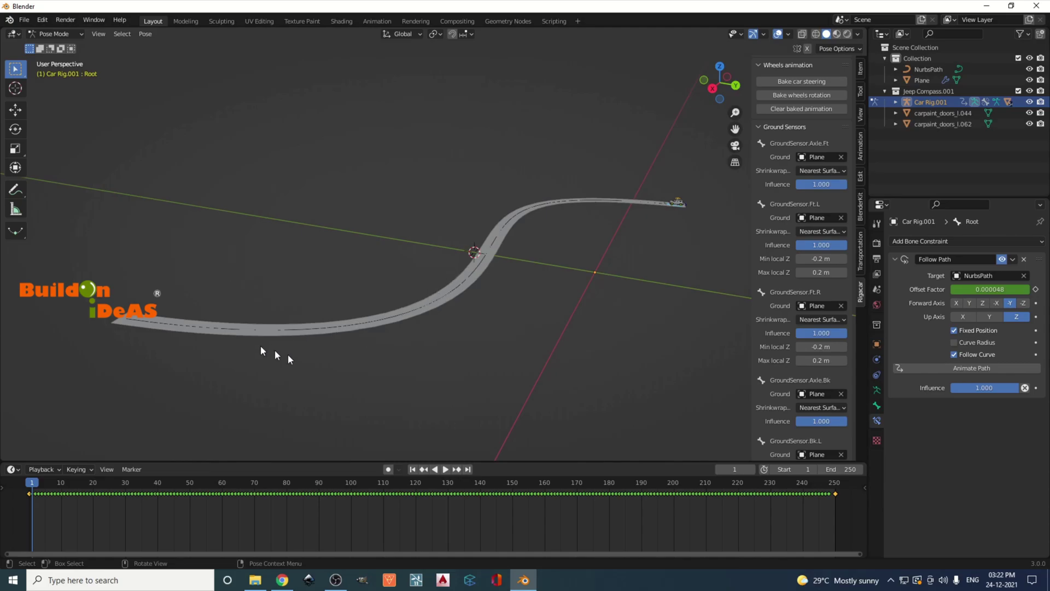
left_click(445, 470)
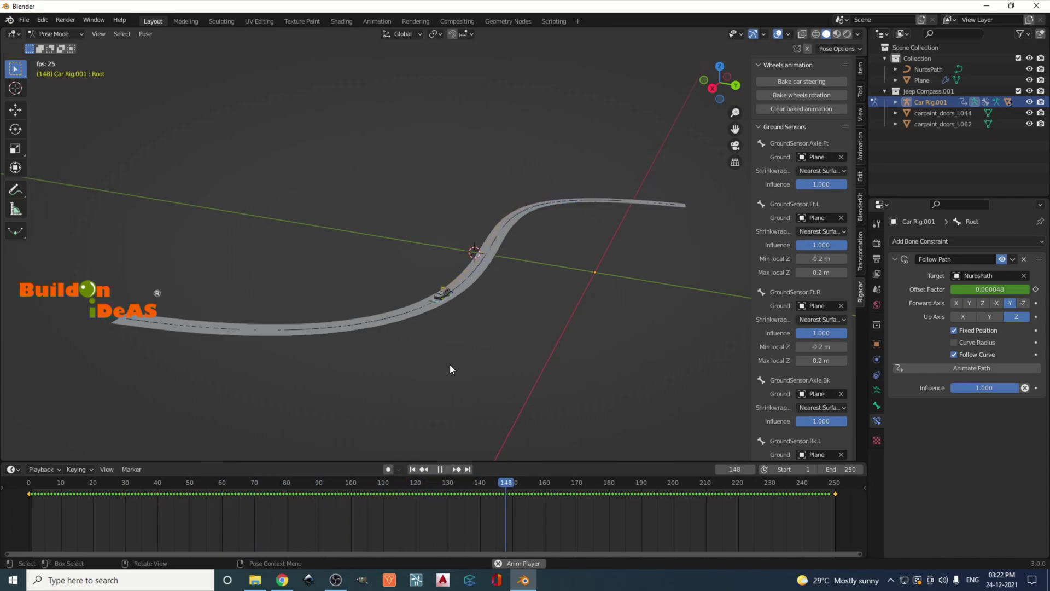
left_click(440, 469)
middle_click_drag(457, 359, 510, 321)
scroll(499, 321, "up", 3)
mouse_move(442, 329)
middle_mouse_down()
mouse_move(452, 347)
mouse_move(452, 330)
mouse_move(466, 326)
mouse_move(446, 354)
mouse_move(445, 329)
mouse_move(457, 333)
middle_mouse_up()
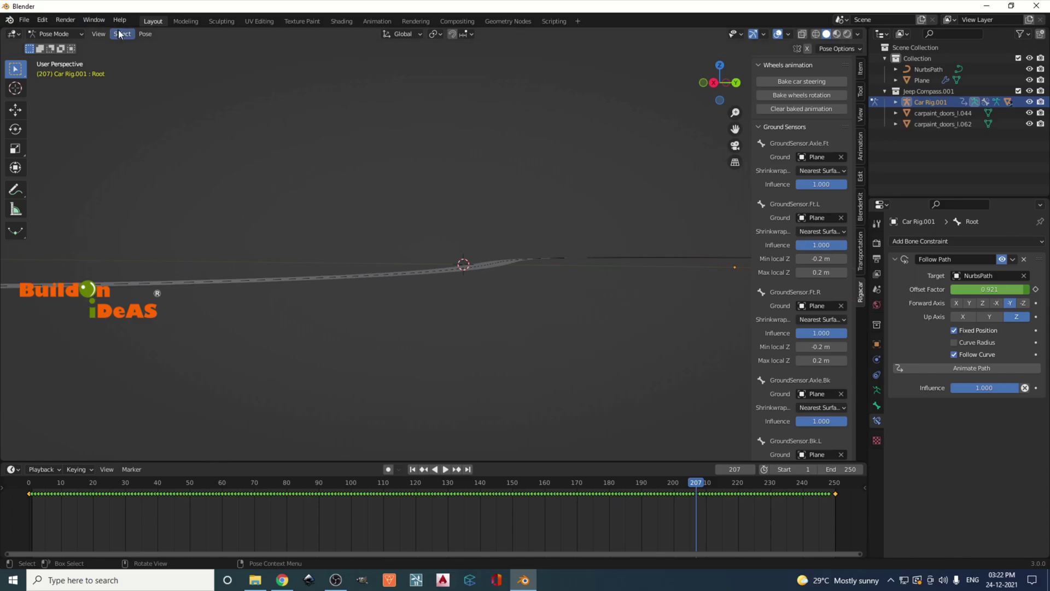
Switch the car rig from Pose Mode to Object Mode and add a camera to the scene.
left_click(54, 34)
left_click(58, 42)
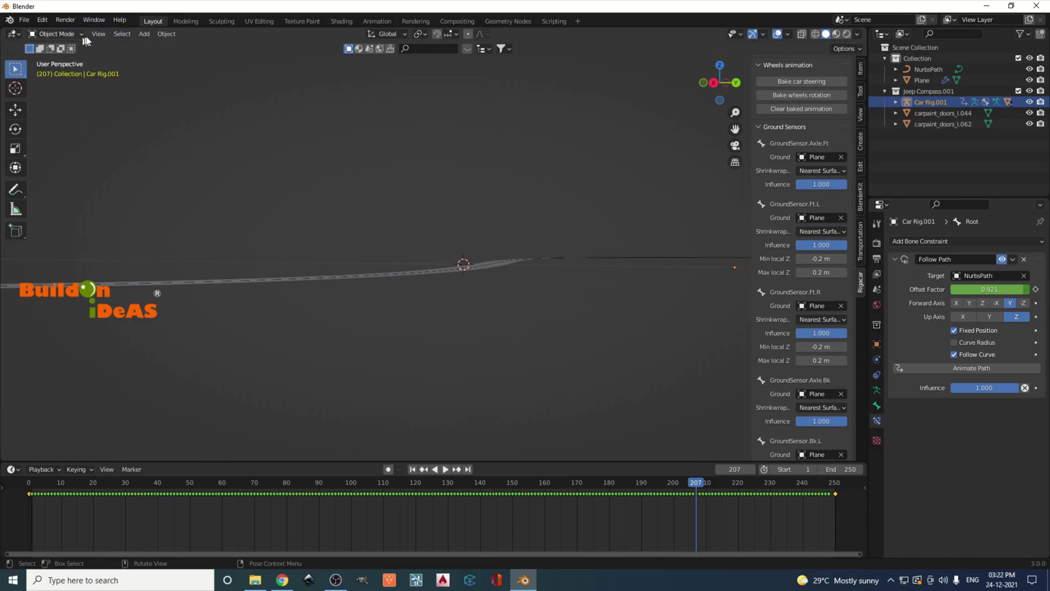
left_click(144, 34)
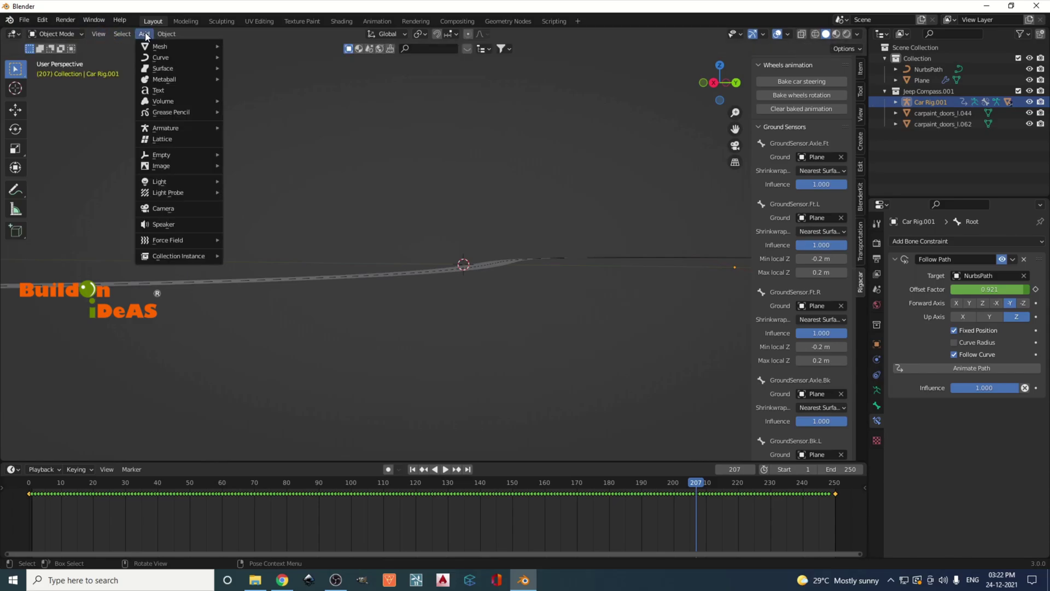
left_click(165, 209)
Align the new camera to a low side view along the road and play the animation through it.
middle_click_drag(421, 243, 477, 247)
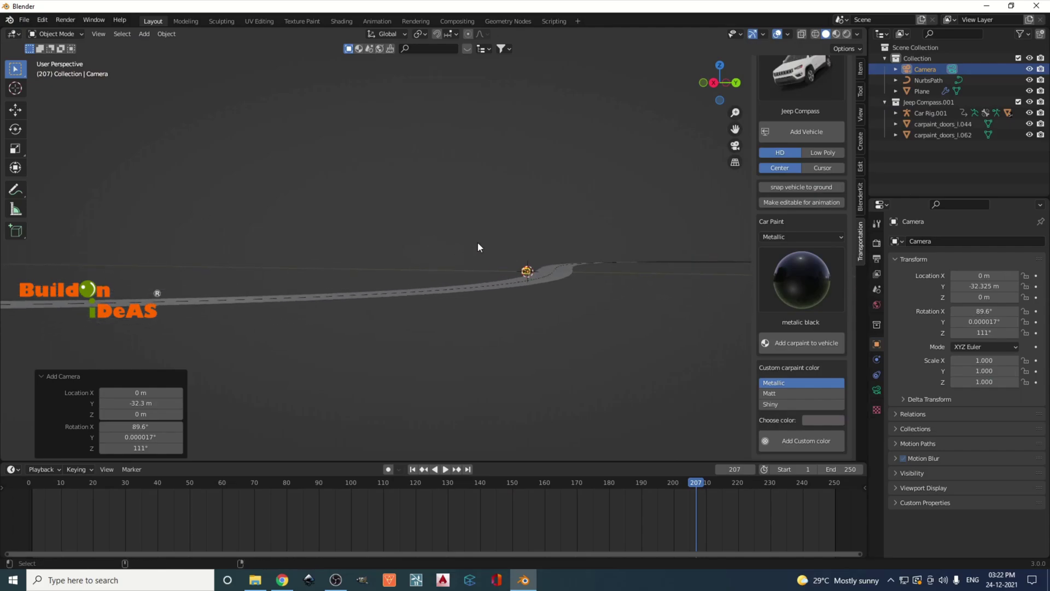
key("ctrl+alt+KP_0")
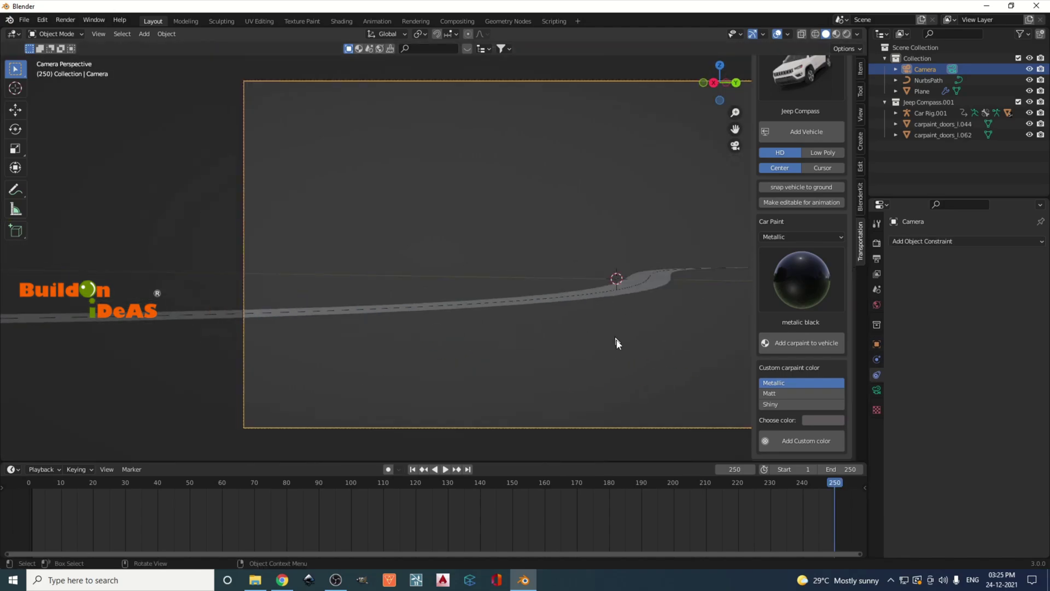
middle_click_drag(616, 344, 462, 319, "shift")
scroll(463, 314, "up", 1)
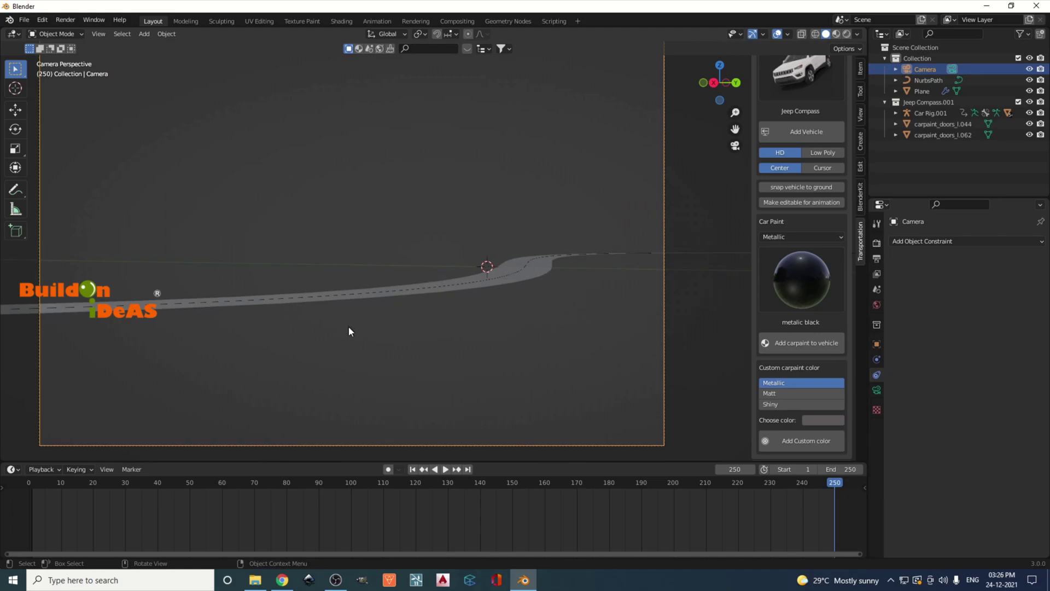
left_click(446, 471)
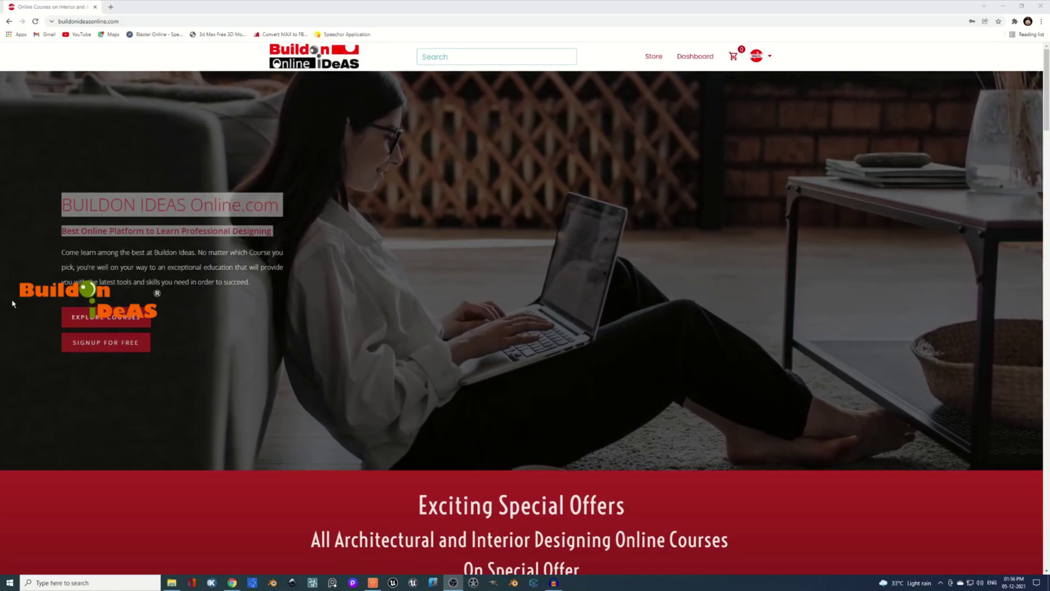
Switch to the Buildon Ideas website in the browser and look through its special offers, popular Malayalam and English courses, and package offers.
scroll(333, 274, "down", 8)
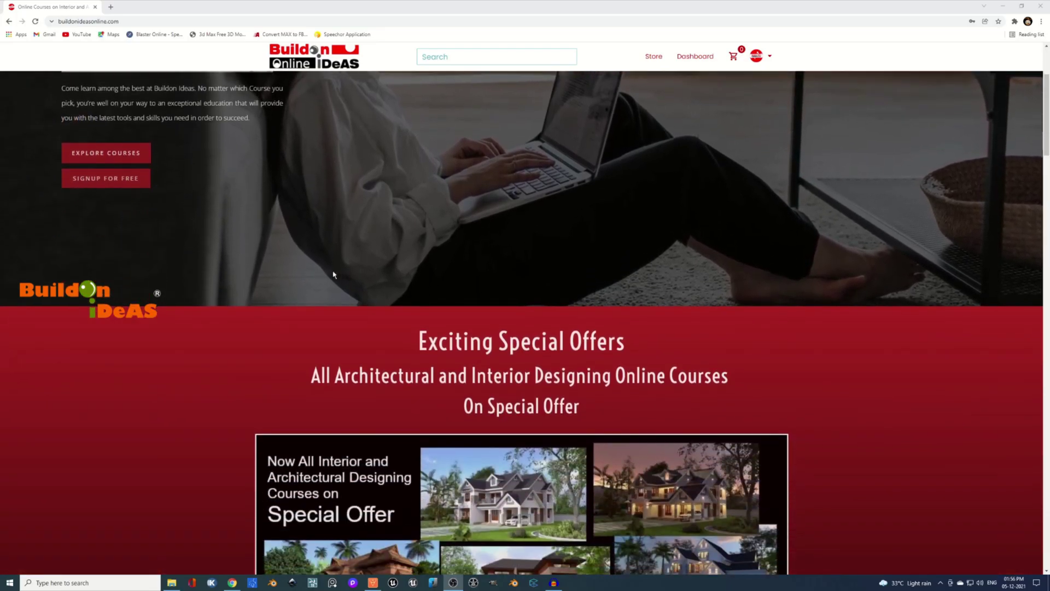
scroll(329, 283, "down", 7)
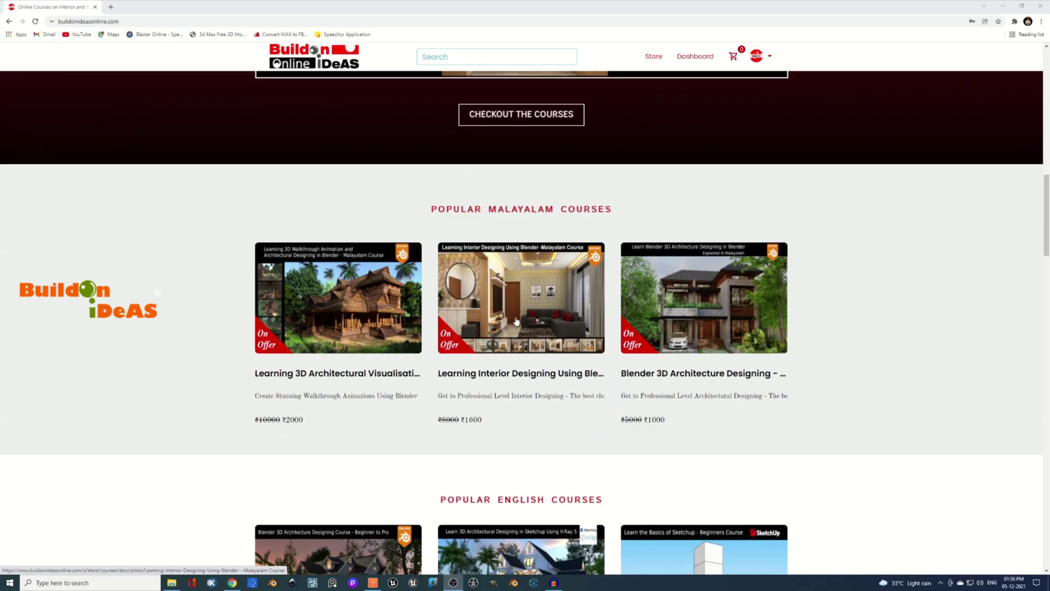
scroll(749, 302, "down", 5)
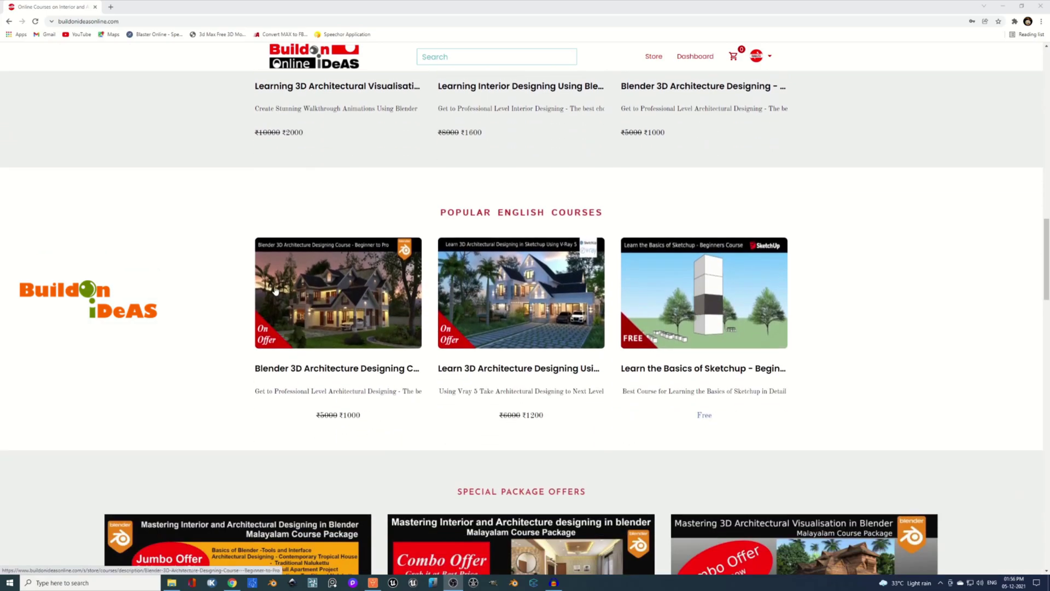
scroll(386, 289, "down", 2)
scroll(693, 312, "up", 4)
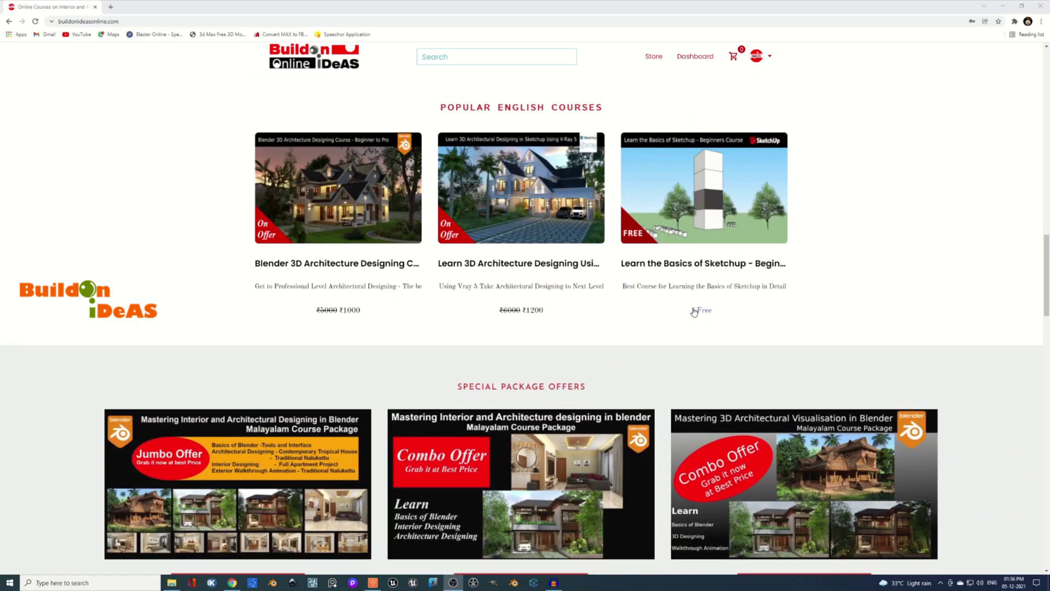
scroll(693, 312, "up", 10)
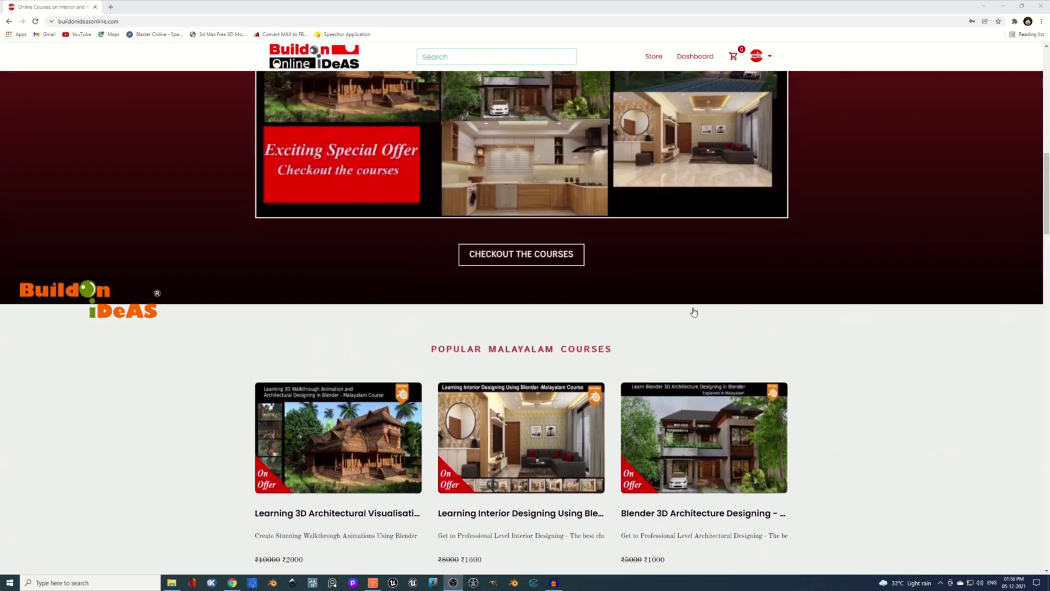
scroll(694, 312, "up", 8)
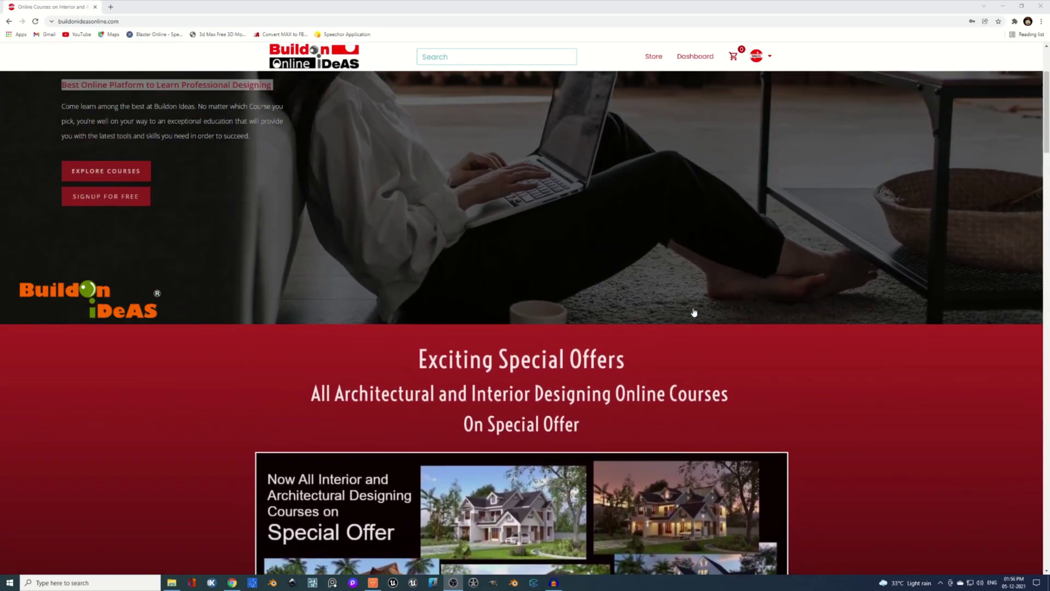